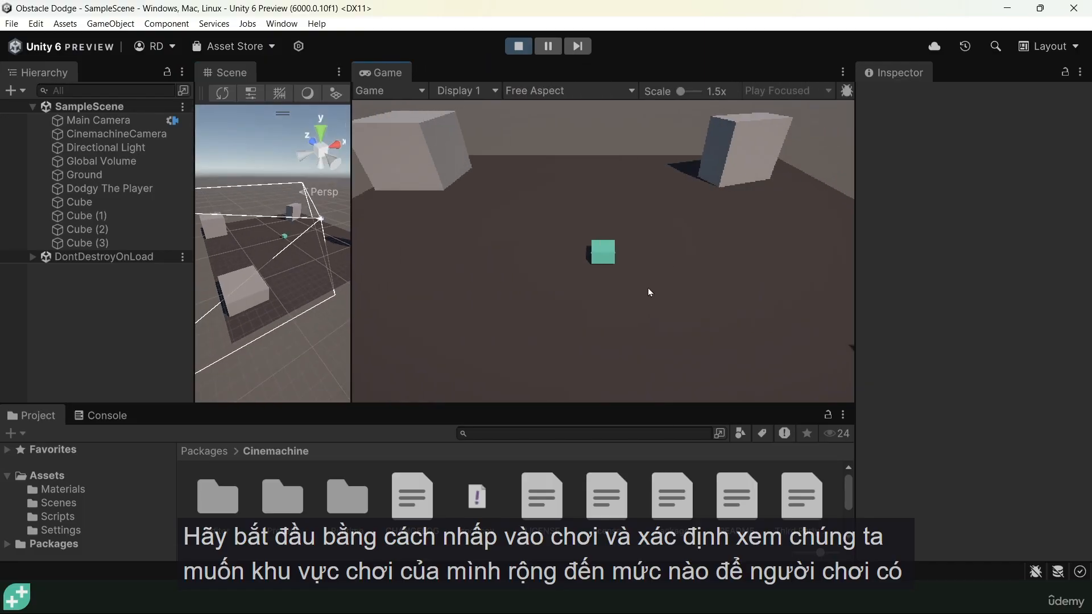
# Move the player around the arena among the obstacles to judge the play area's size, and stop play mode
pyautogui.press('s')
pyautogui.press('a')
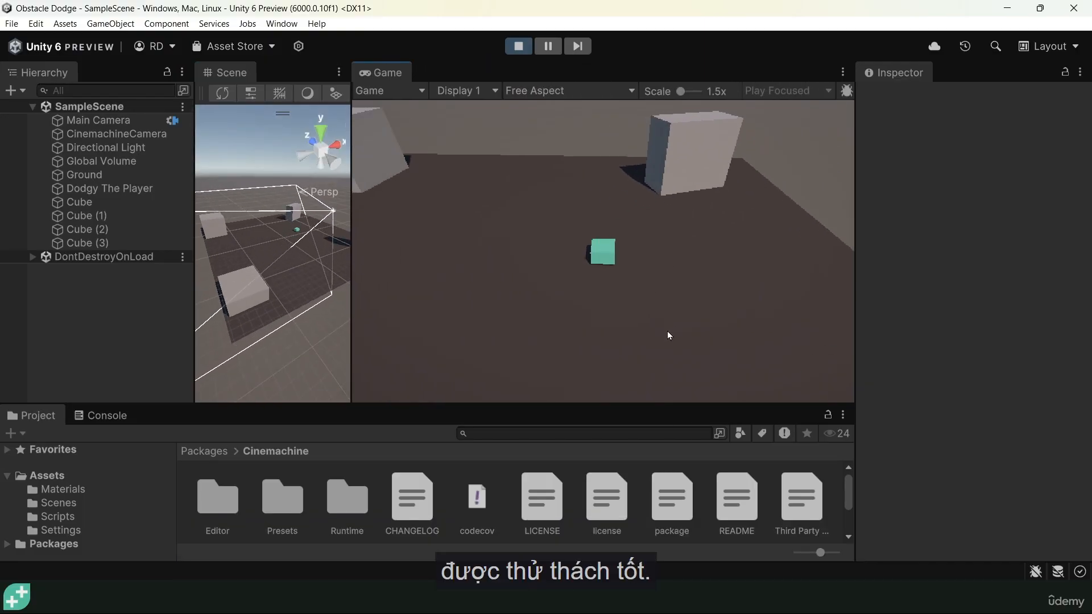
pyautogui.press('d')
pyautogui.press('w')
pyautogui.press('d')
pyautogui.press('w')
pyautogui.press('w')
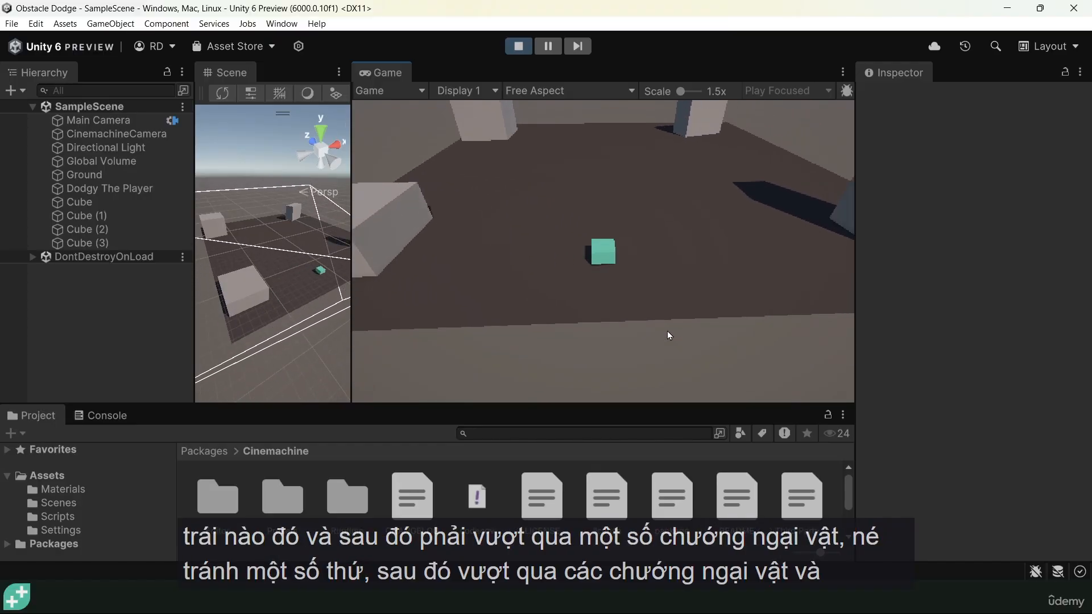
pyautogui.press('w')
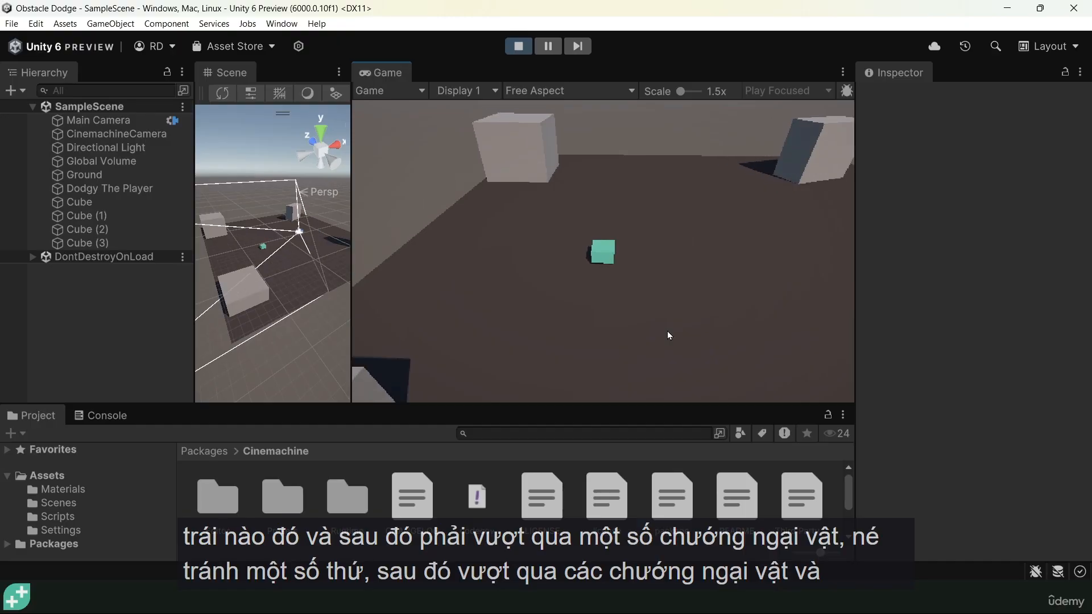
pyautogui.press('d')
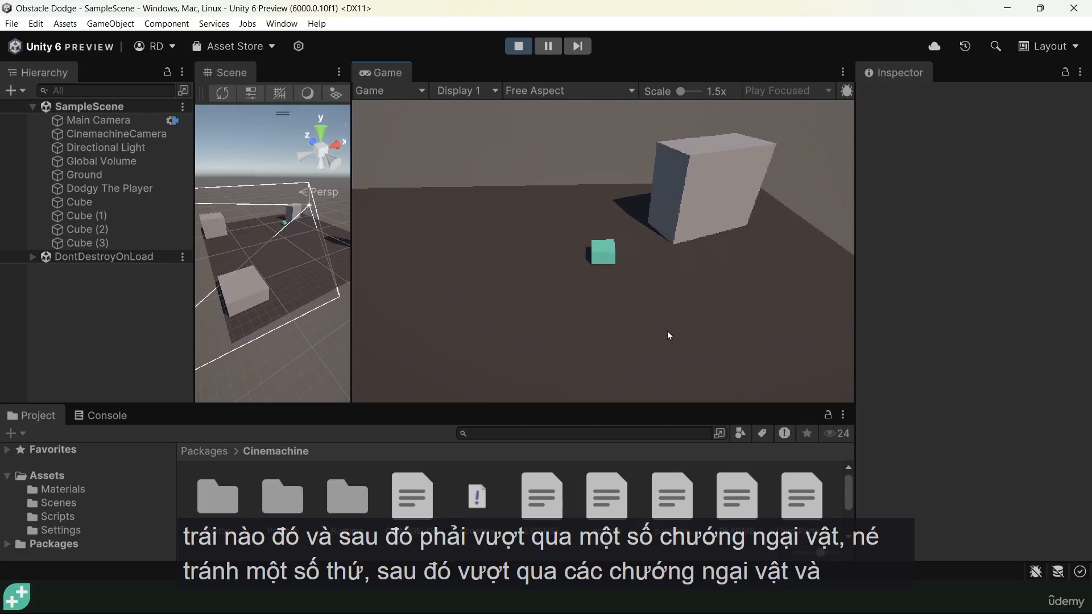
pyautogui.press('w')
pyautogui.press('s')
pyautogui.press('a')
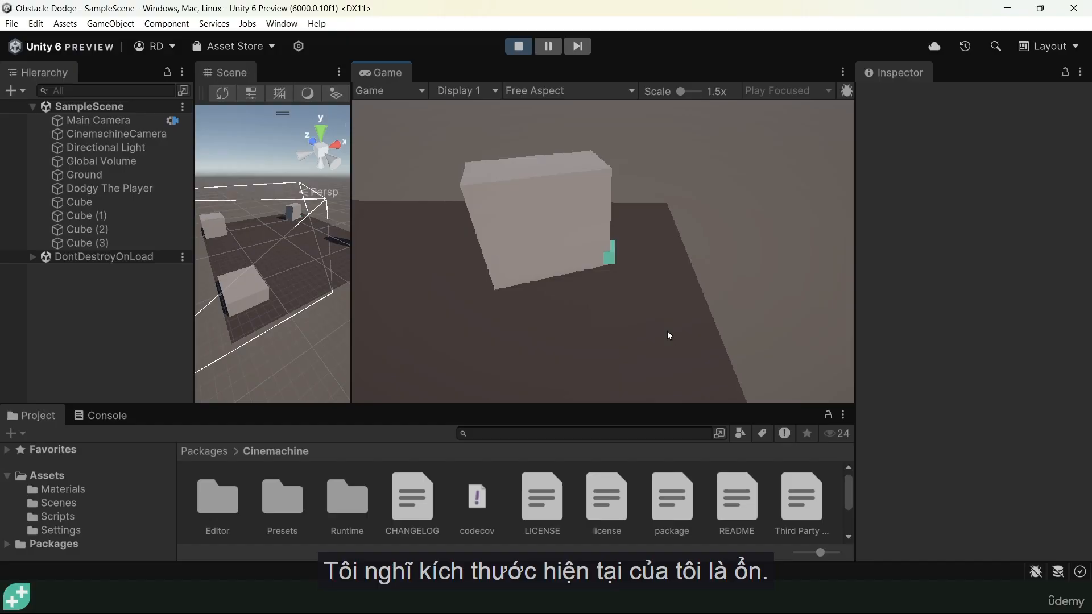
pyautogui.press('s')
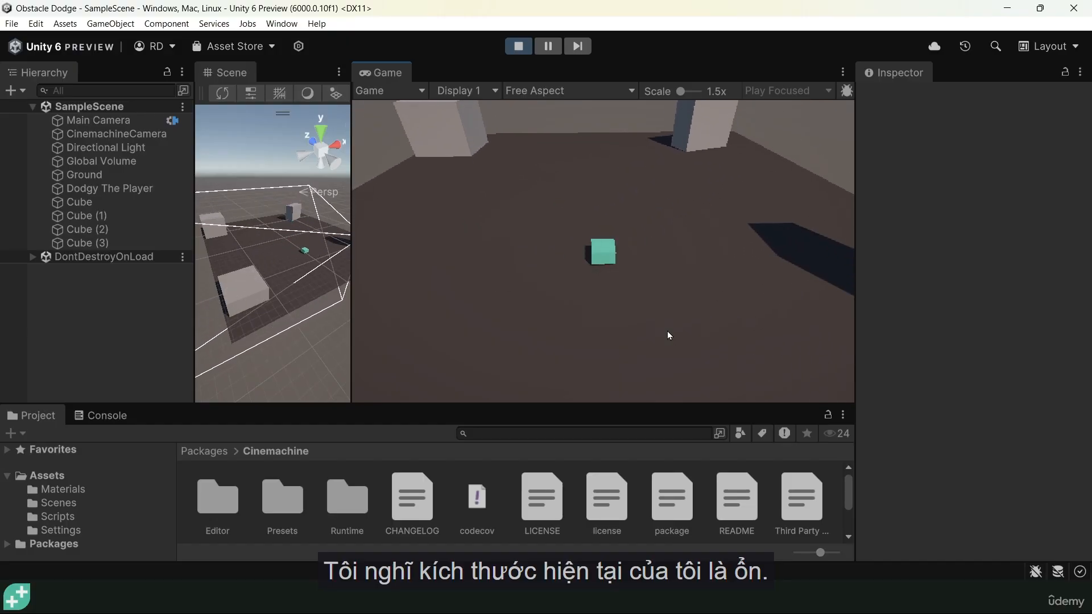
pyautogui.press('w')
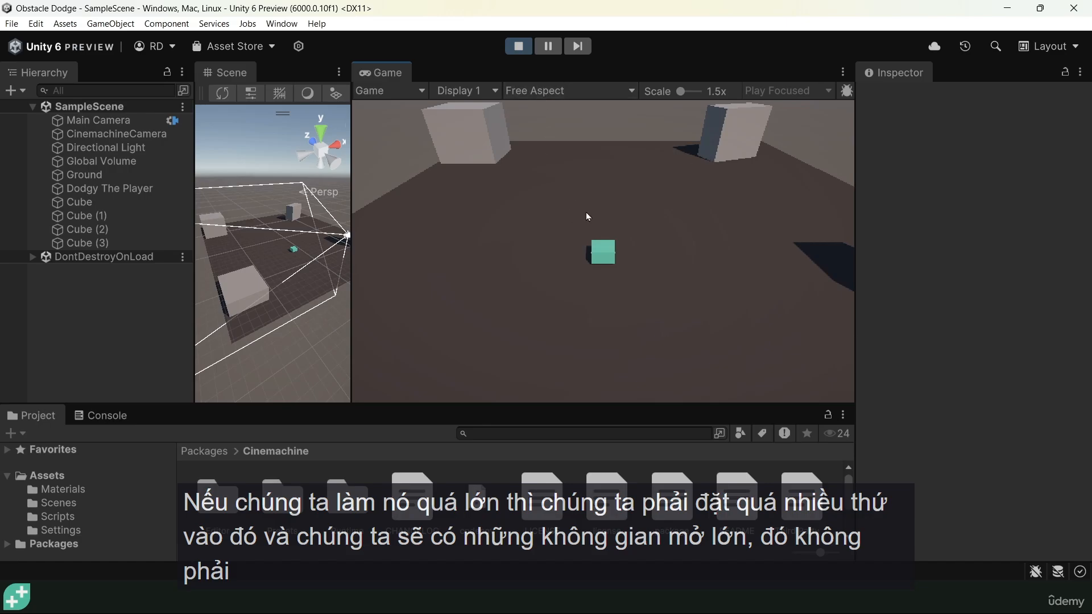
pyautogui.press('d')
pyautogui.press('w')
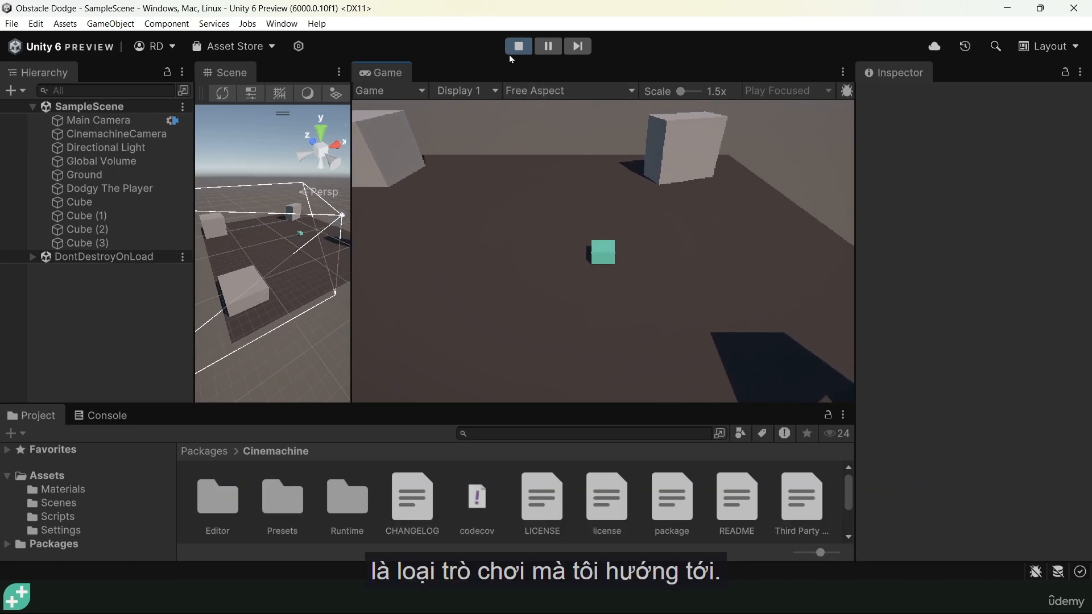
pyautogui.click(514, 49)
# Widen the Scene view and set the Ground plane's scale to 3.5 on X, Y and Z
pyautogui.moveTo(352, 254); pyautogui.dragTo(641, 254)
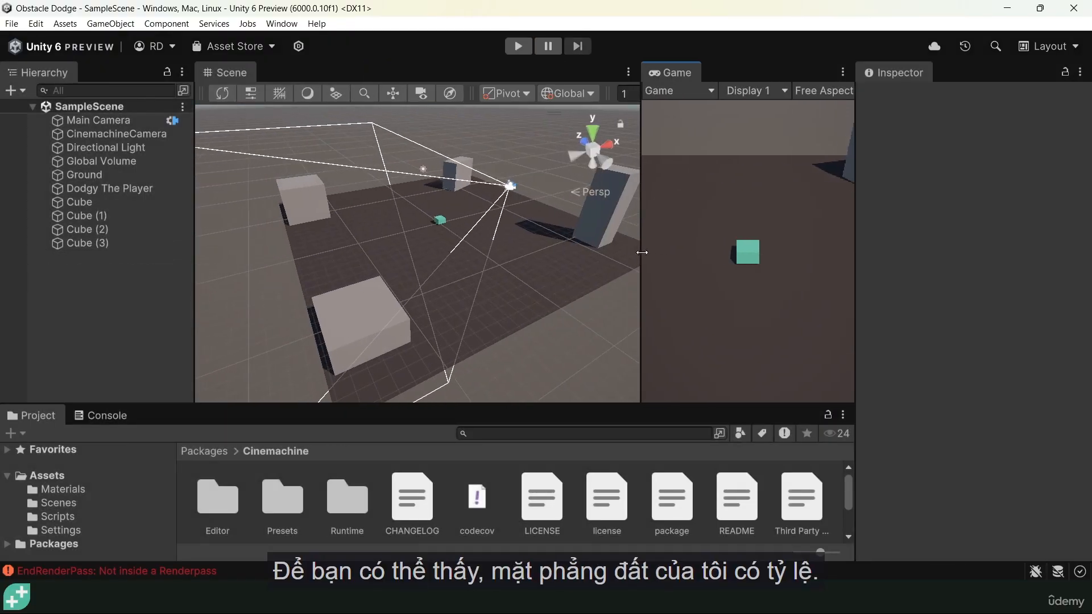
pyautogui.click(91, 175)
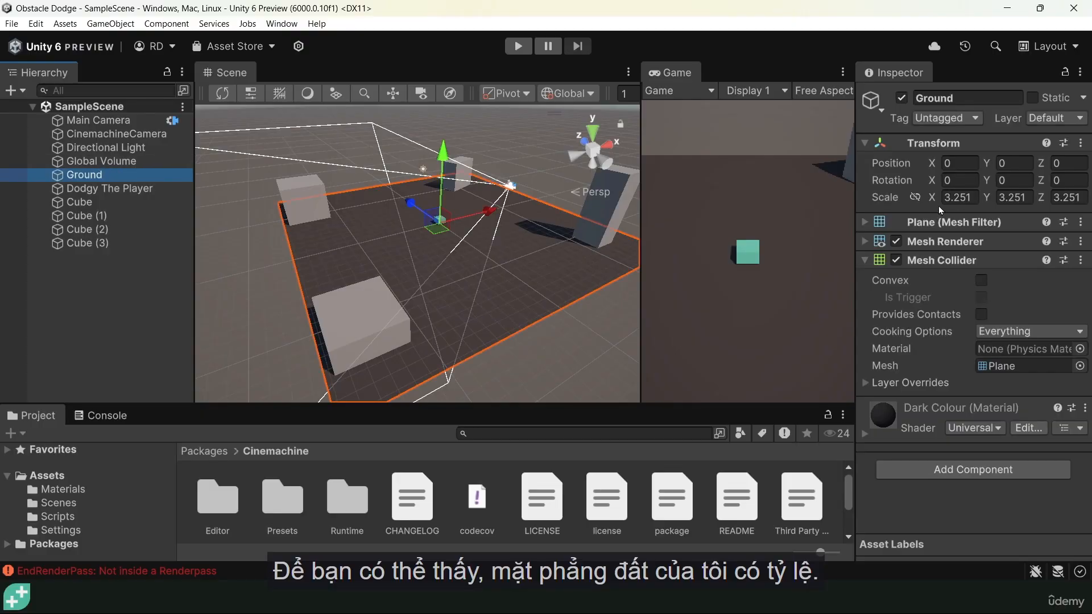
pyautogui.click(969, 197)
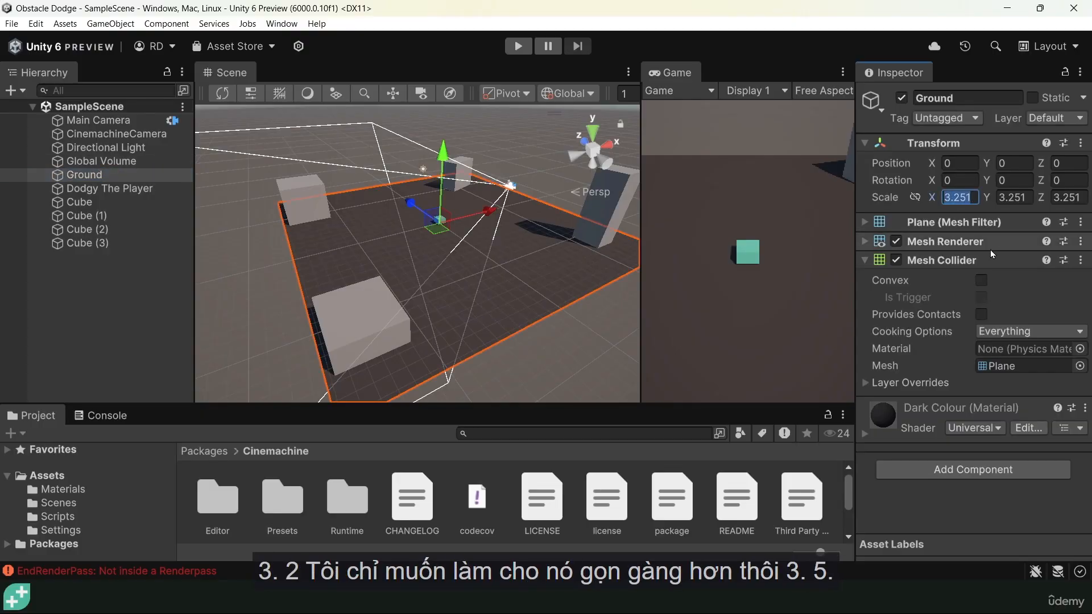
pyautogui.write('3.5')
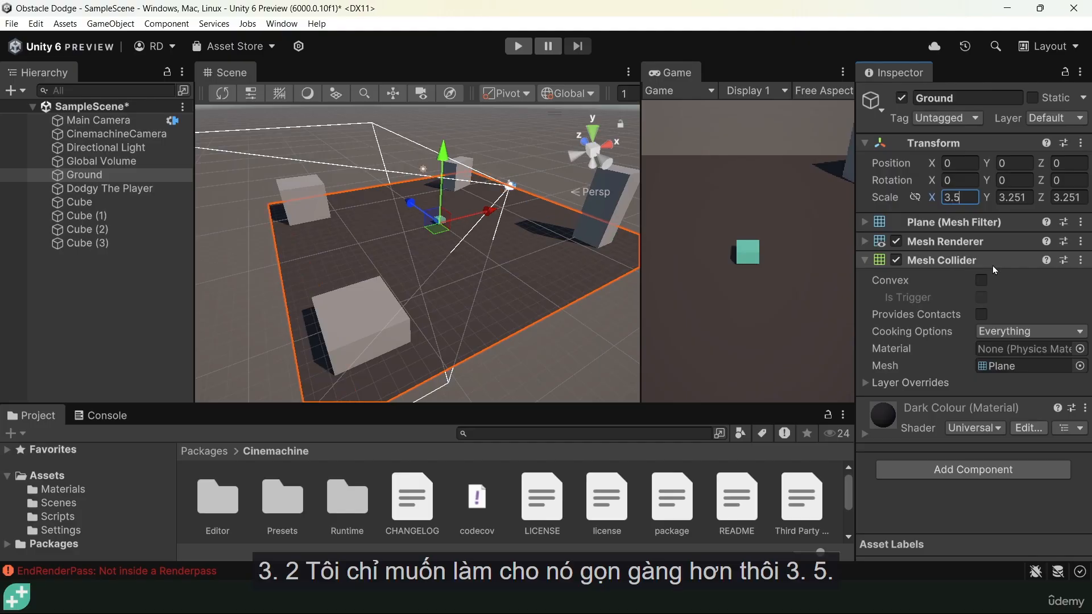
pyautogui.press('Tab')
pyautogui.write('3.5')
pyautogui.press('Tab')
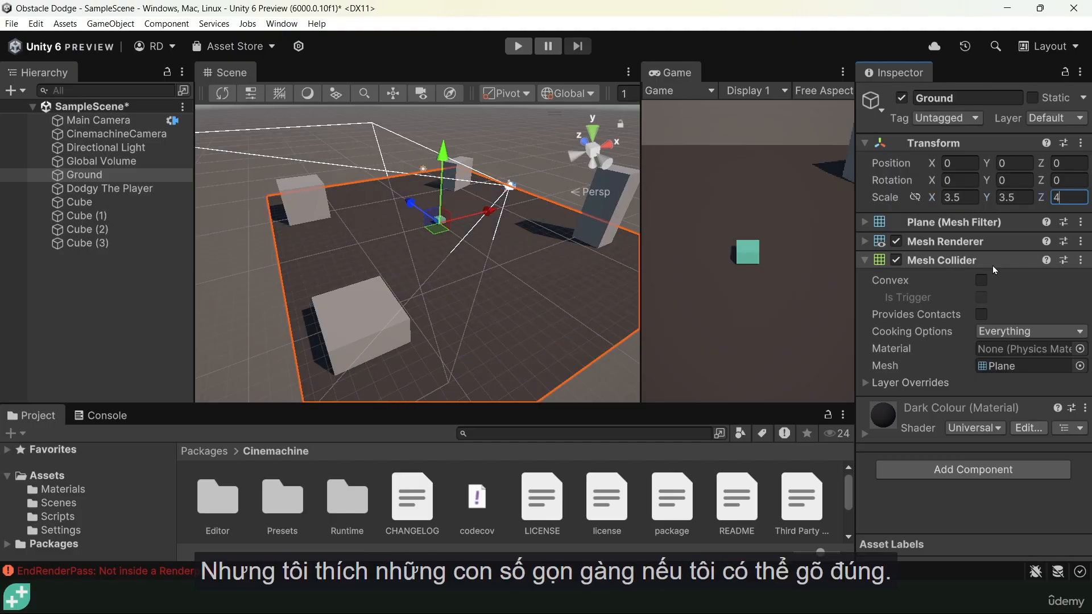
pyautogui.press('BackSpace')
pyautogui.write('3.5')
pyautogui.press('Tab')
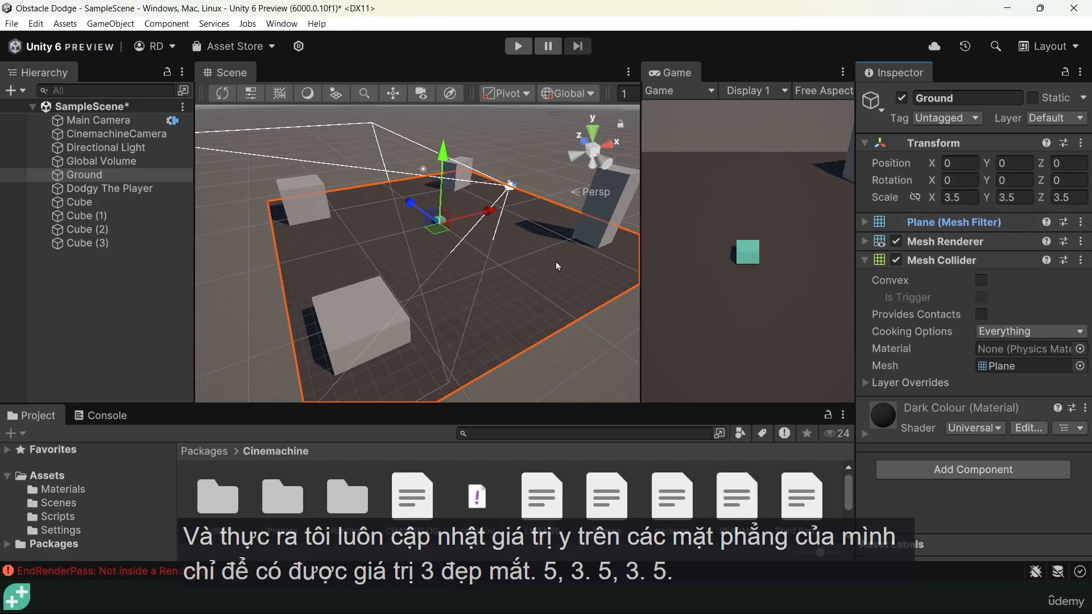
pyautogui.click(966, 197)
pyautogui.click(1024, 197)
pyautogui.click(1069, 199)
pyautogui.moveTo(987, 198); pyautogui.dragTo(438, 219)
pyautogui.moveTo(453, 310)
pyautogui.keyDown('alt'); pyautogui.mouseDown()
pyautogui.moveTo(455, 219)
pyautogui.moveTo(454, 318)
pyautogui.mouseUp(); pyautogui.keyUp('alt')
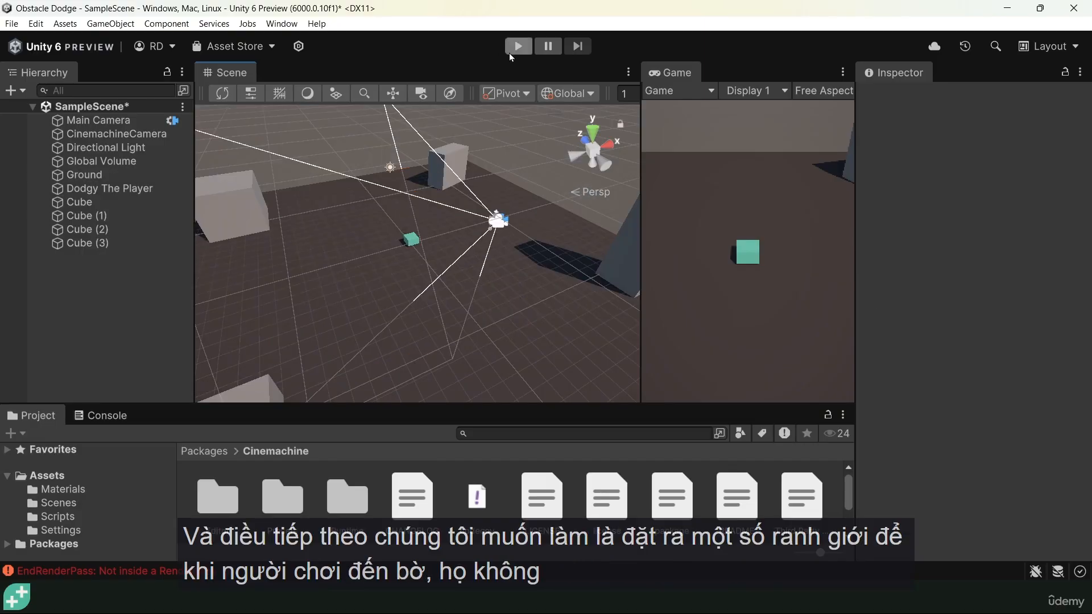
# Playtest the scene by moving the player to the ground's outer edge and back, and stop play mode
pyautogui.press('a')
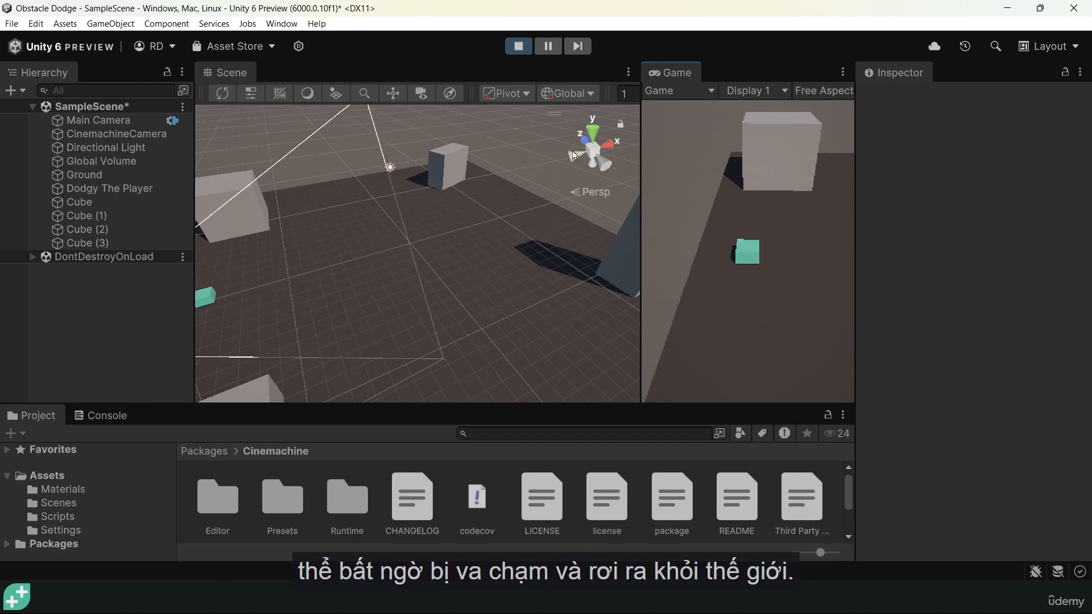
pyautogui.press('a')
pyautogui.press('d')
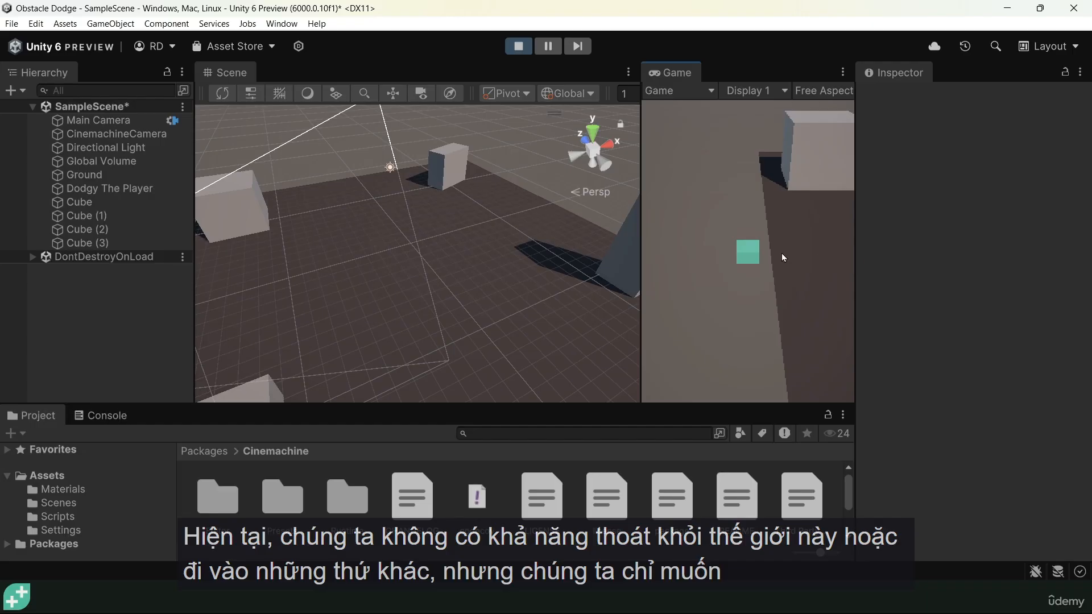
pyautogui.press('d')
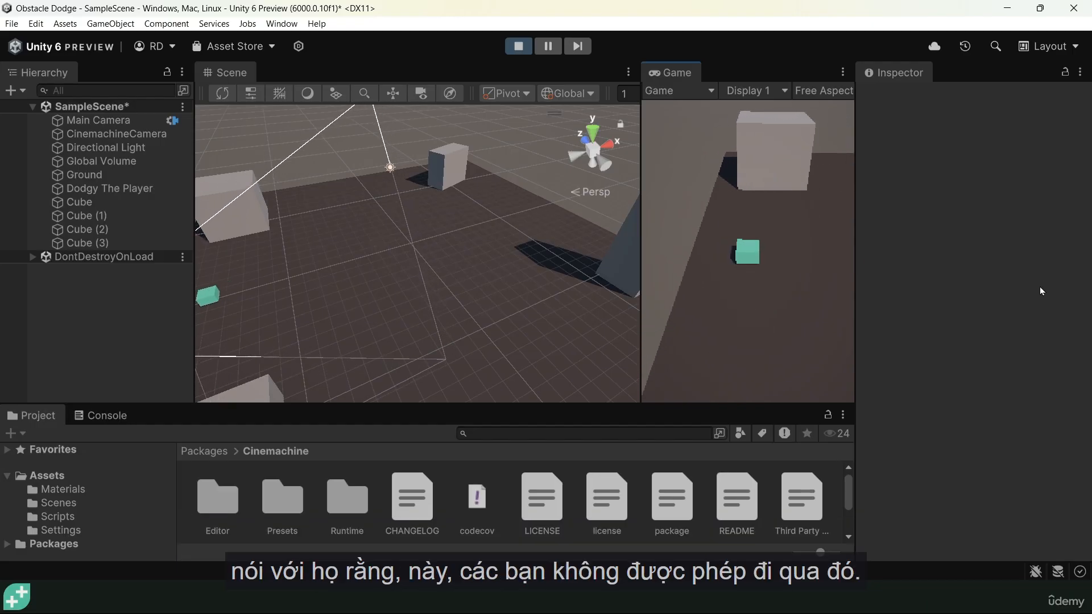
pyautogui.press('d')
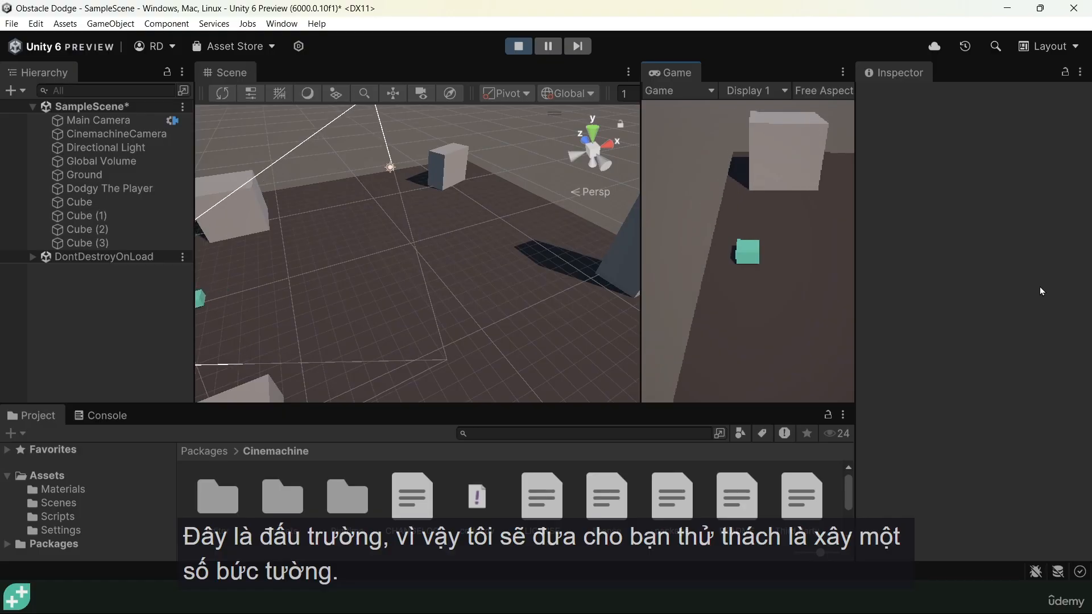
pyautogui.hotkey('ctrl', 'p')
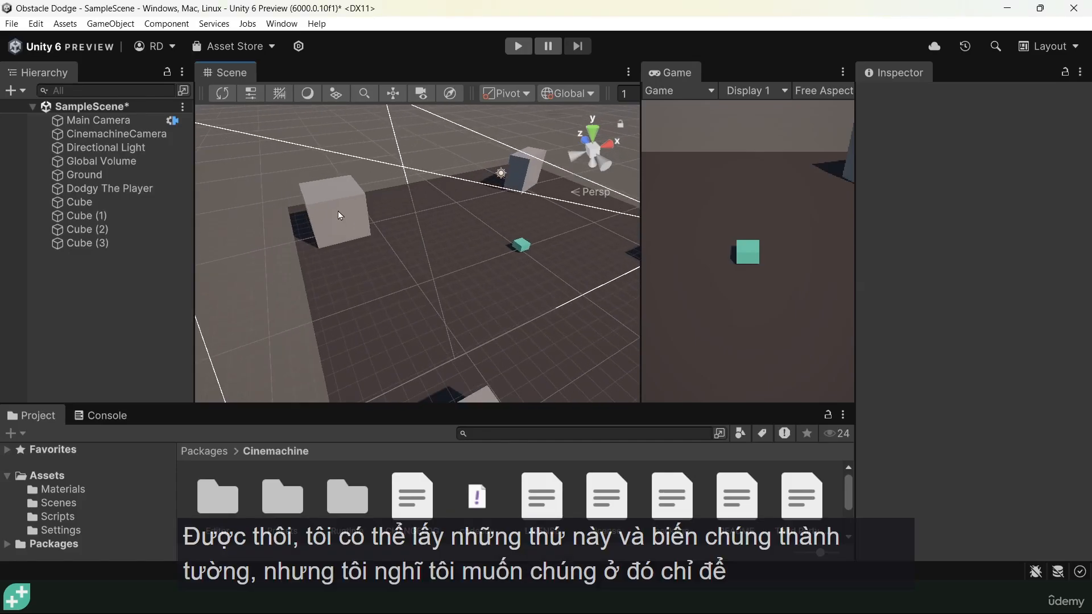
# Move Cube (1) inward to about X -9.13, Z 8.5 and flatten it to a Y scale of about 0.85 at ground level
pyautogui.click(338, 210)
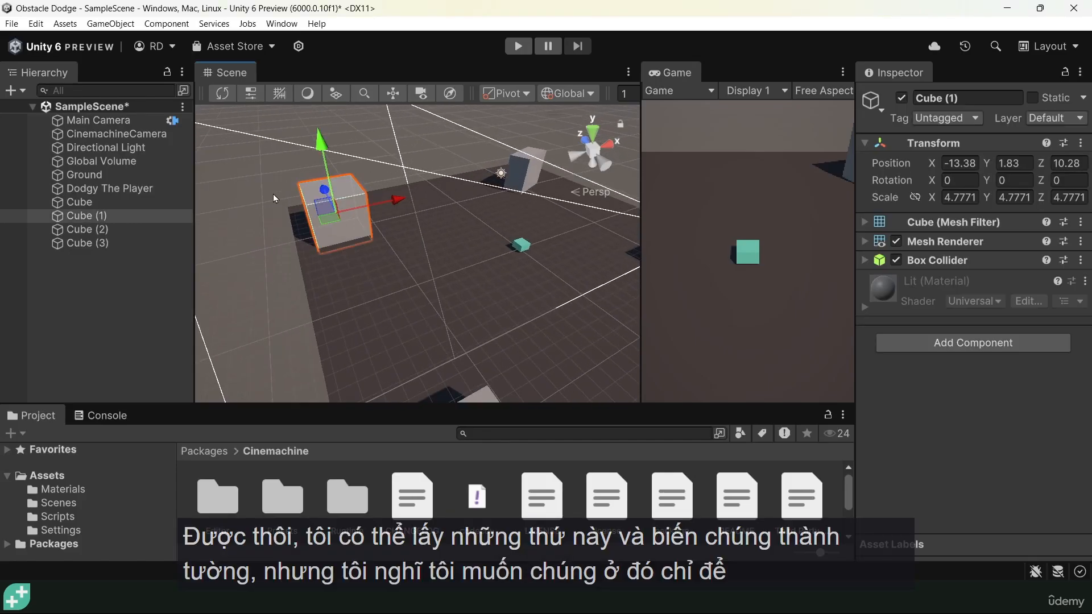
pyautogui.moveTo(333, 225); pyautogui.dragTo(383, 220)
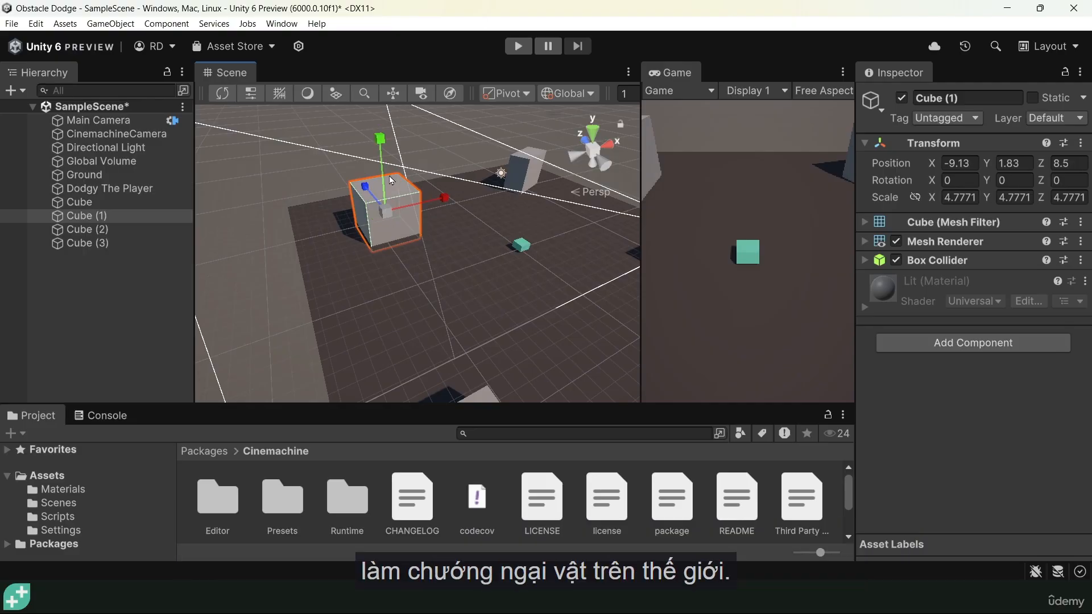
pyautogui.moveTo(380, 139); pyautogui.dragTo(381, 153)
pyautogui.moveTo(454, 322); pyautogui.dragTo(432, 216, button='middle')
# Reposition Cube (2) to about X -9.59, Z -11.19 and Cube to about X 8.12, Z 7.5 on the ground plane
pyautogui.click(415, 281)
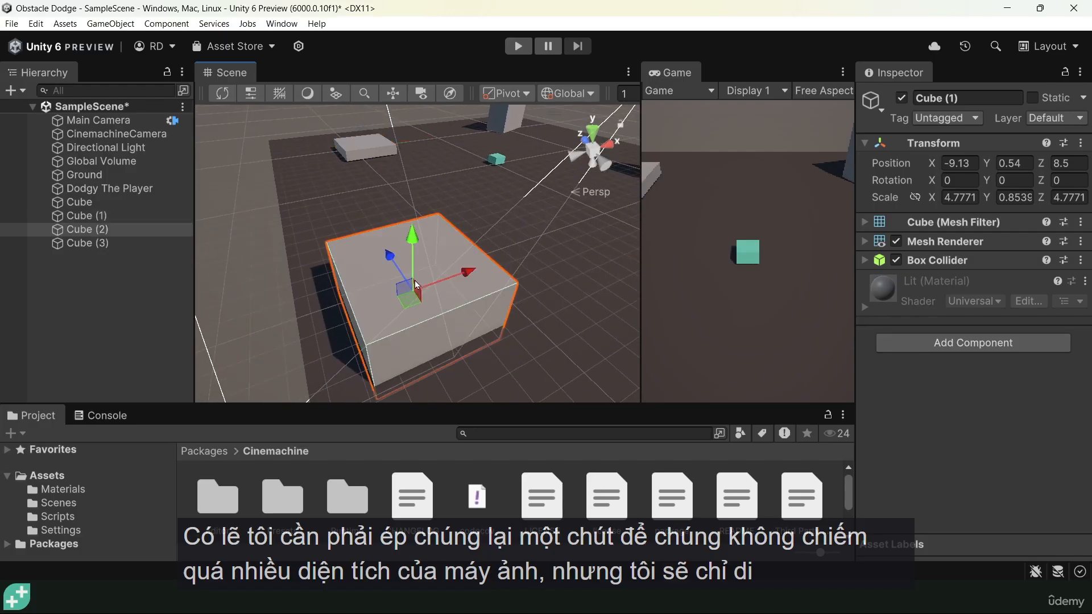
pyautogui.keyDown('alt'); pyautogui.moveTo(421, 297); pyautogui.dragTo(515, 305); pyautogui.keyUp('alt')
pyautogui.moveTo(519, 278); pyautogui.dragTo(355, 327, button='middle')
pyautogui.click(396, 170)
pyautogui.moveTo(396, 178); pyautogui.dragTo(383, 190)
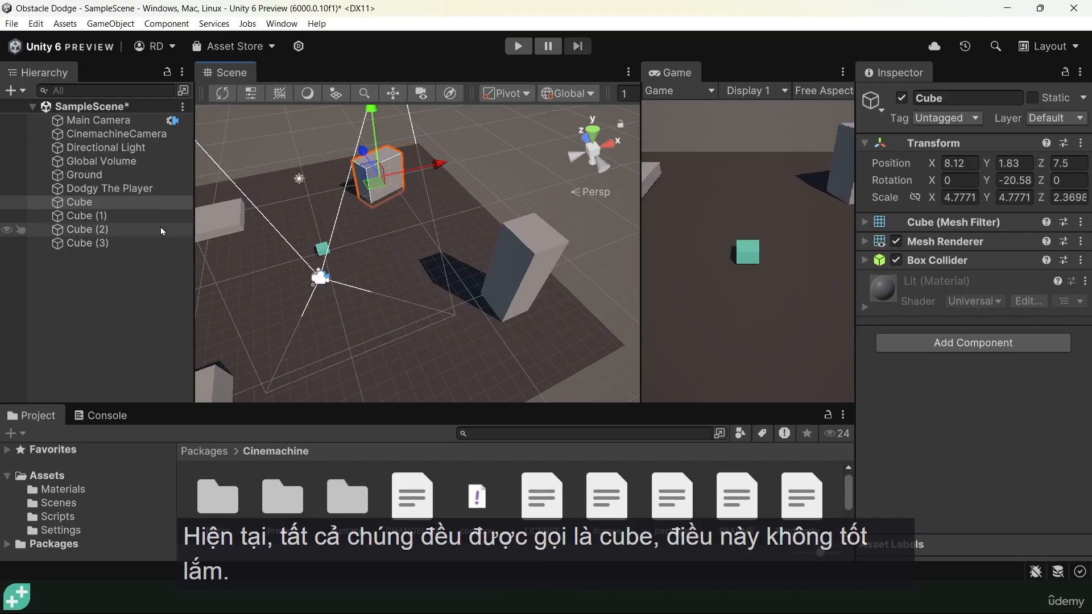
# Rename the object Cube as Obstacle
pyautogui.click(80, 202)
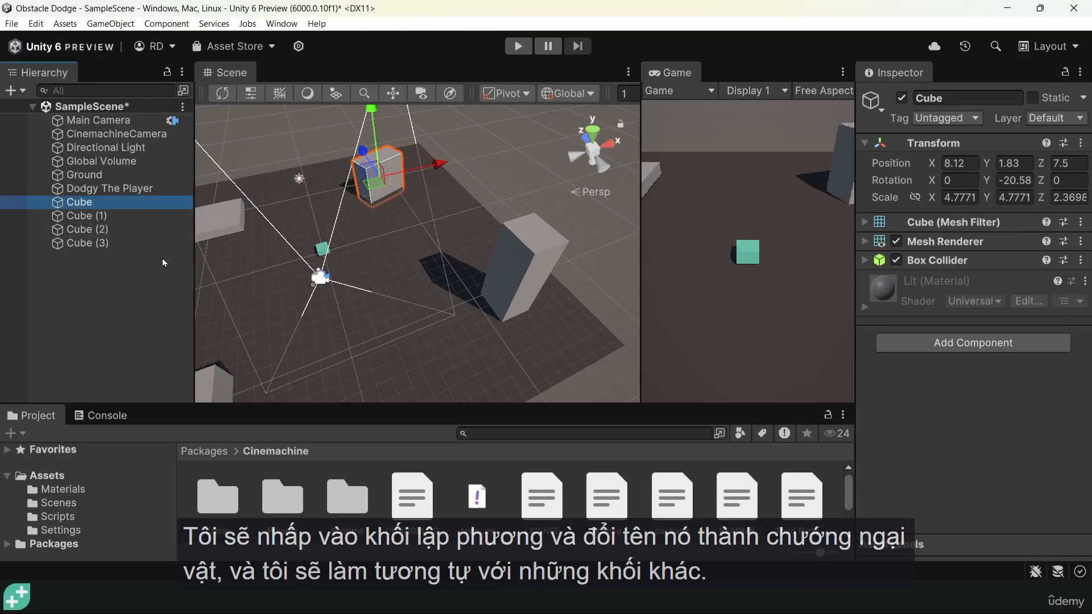
pyautogui.press('F2')
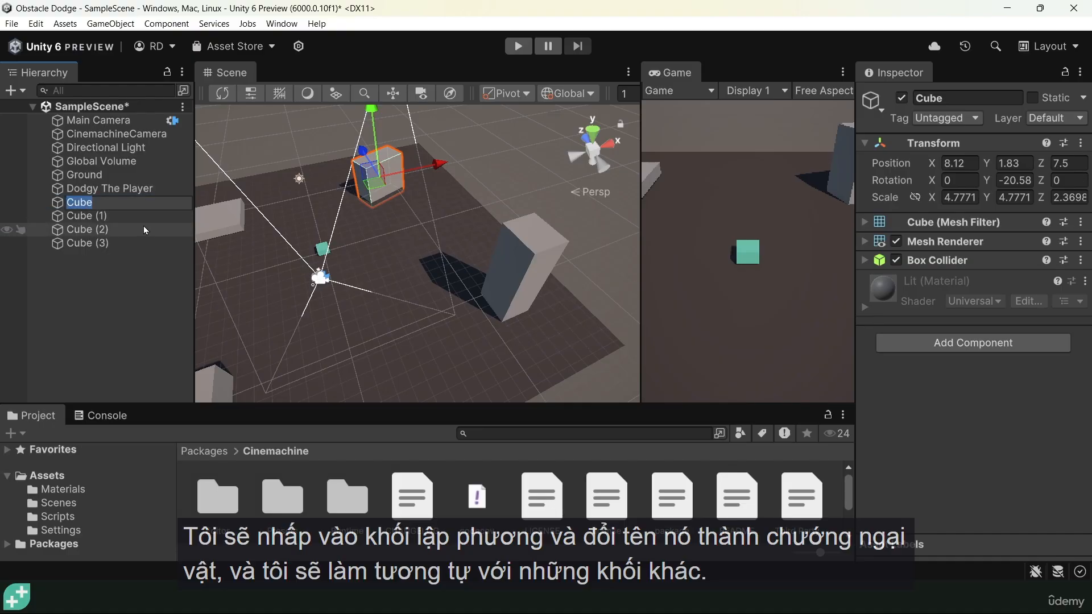
pyautogui.write('Obstacle')
pyautogui.press('Return')
# Rename the object Cube (1) as Obstacle 2
pyautogui.click(89, 220)
pyautogui.press('F2')
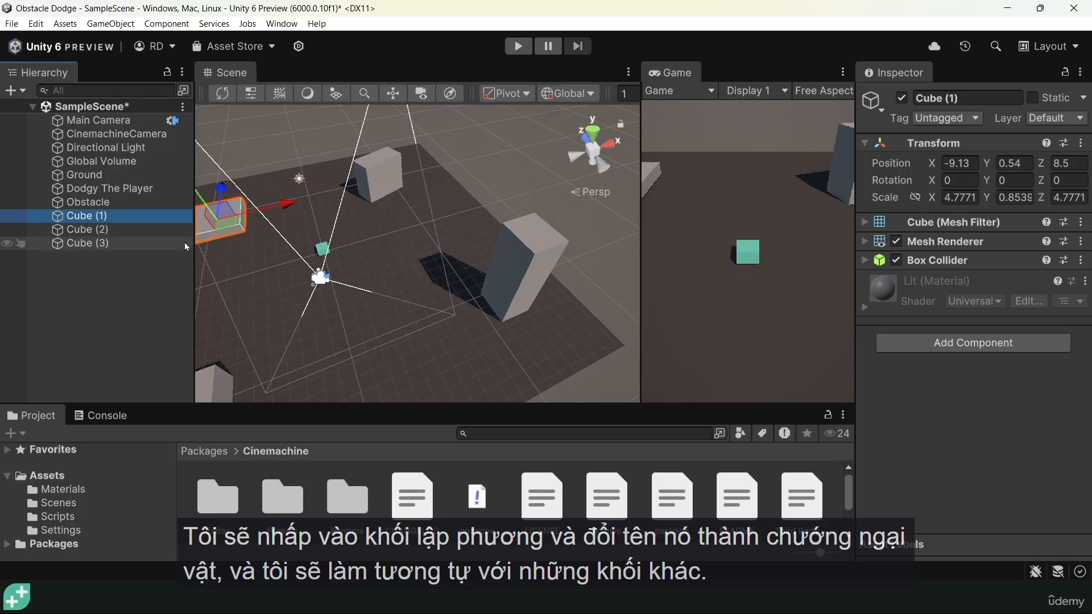
pyautogui.write('Obstacle 2')
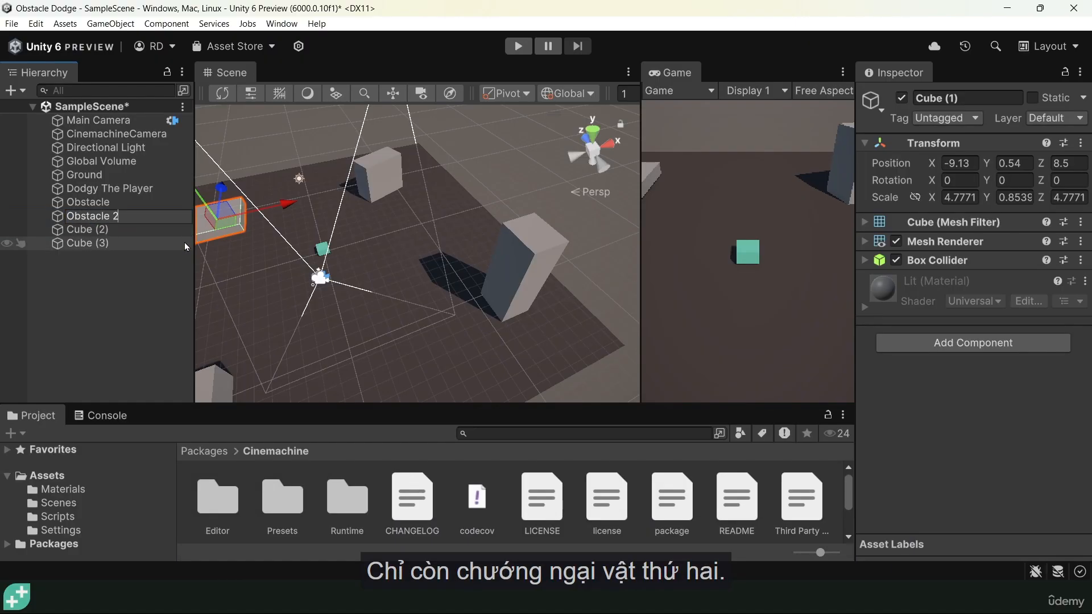
pyautogui.press('Return')
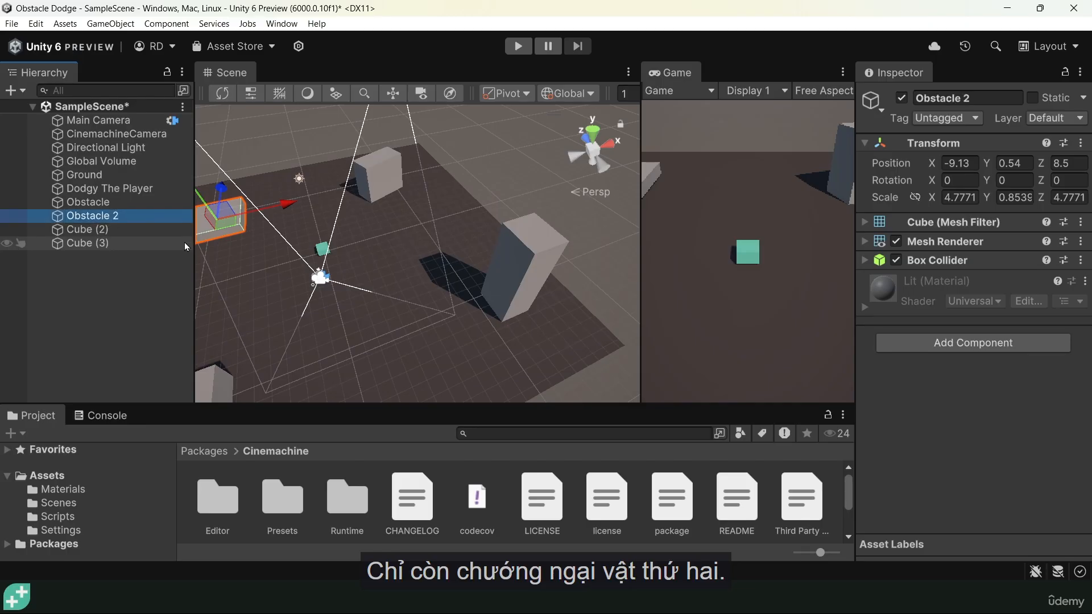
# Rename Cube (2) as Obstacle 3 and Cube (3) as Obstacle 4
pyautogui.click(123, 228)
pyautogui.press('F2')
pyautogui.write('Obstacle')
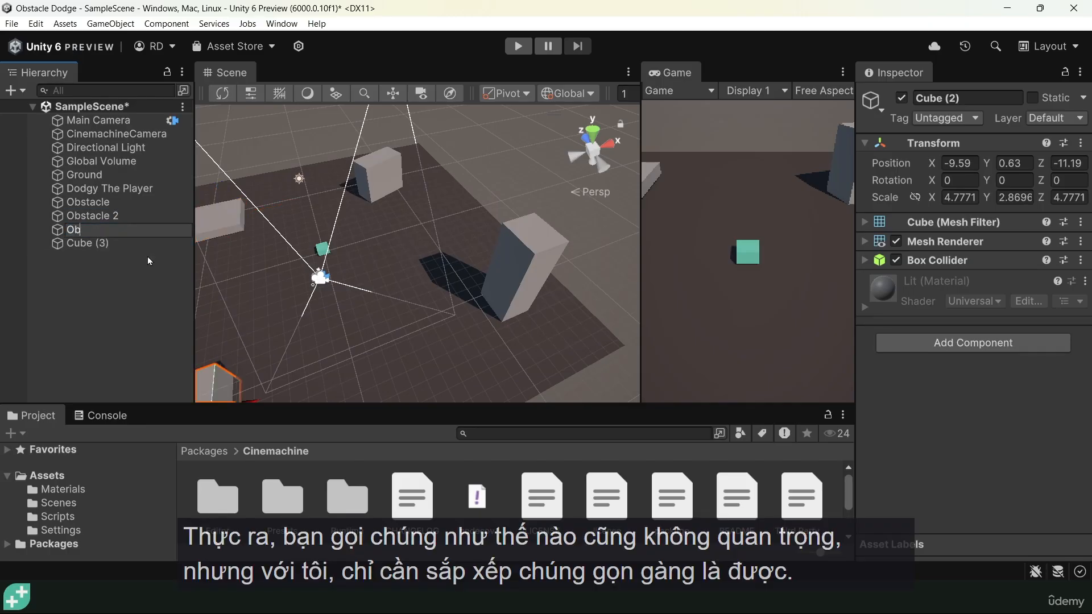
pyautogui.write(' 3')
pyautogui.press('Return')
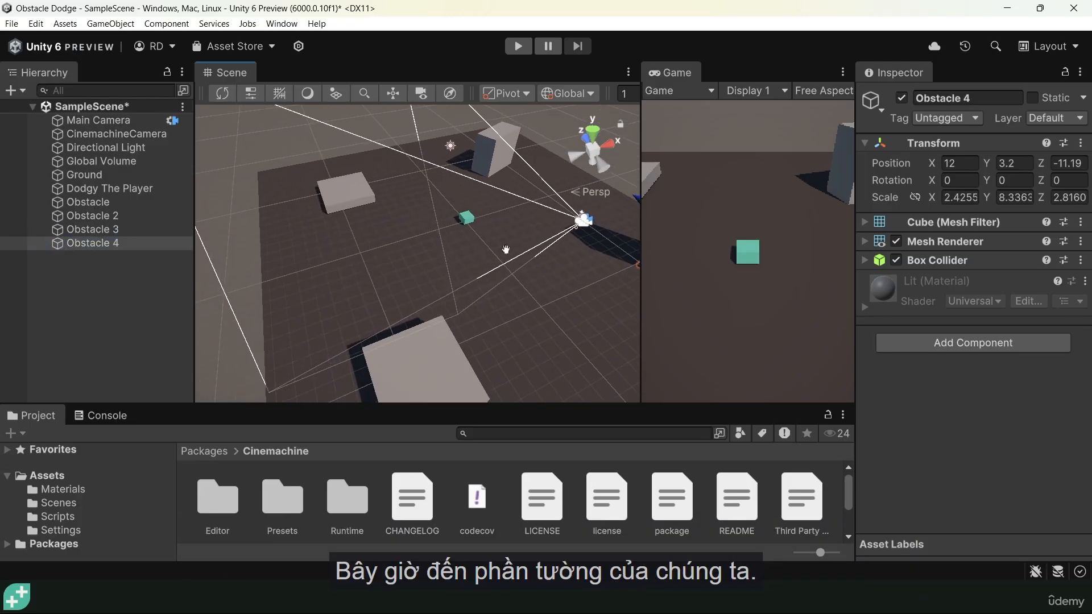
pyautogui.moveTo(506, 250); pyautogui.dragTo(515, 243, button='middle')
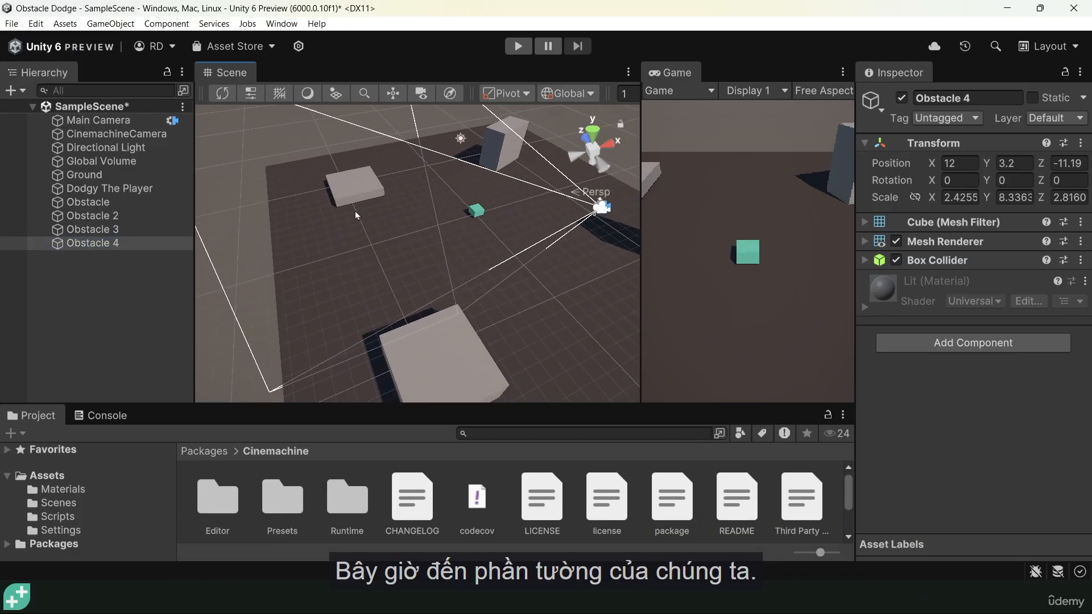
# Duplicate Obstacle 3 and move the copy along X to about -16.27, at the ground plane's edge
pyautogui.click(361, 186)
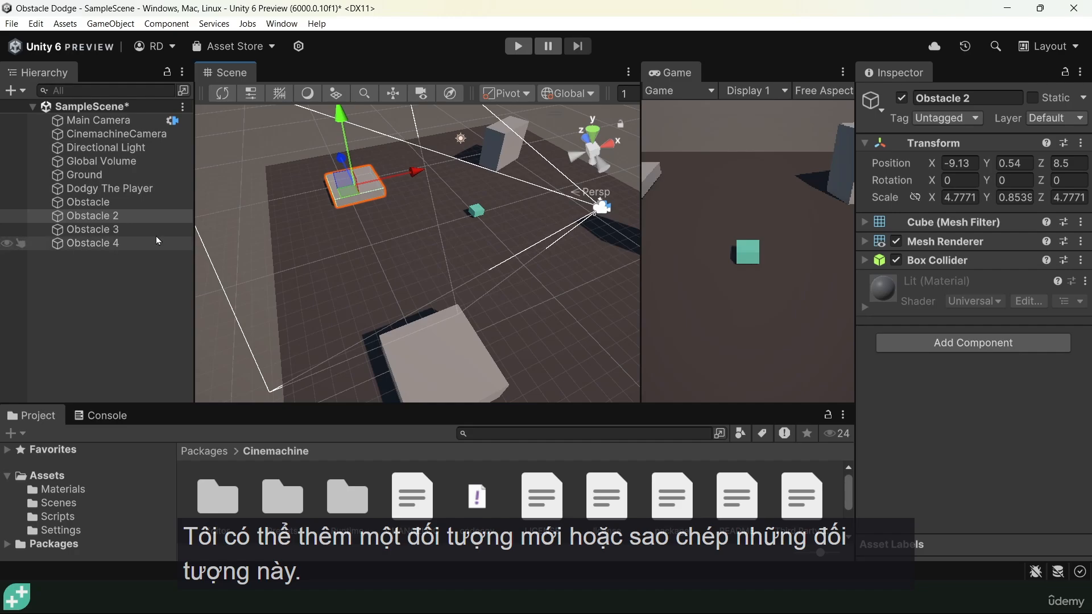
pyautogui.moveTo(466, 350); pyautogui.dragTo(446, 236, button='middle')
pyautogui.click(446, 233)
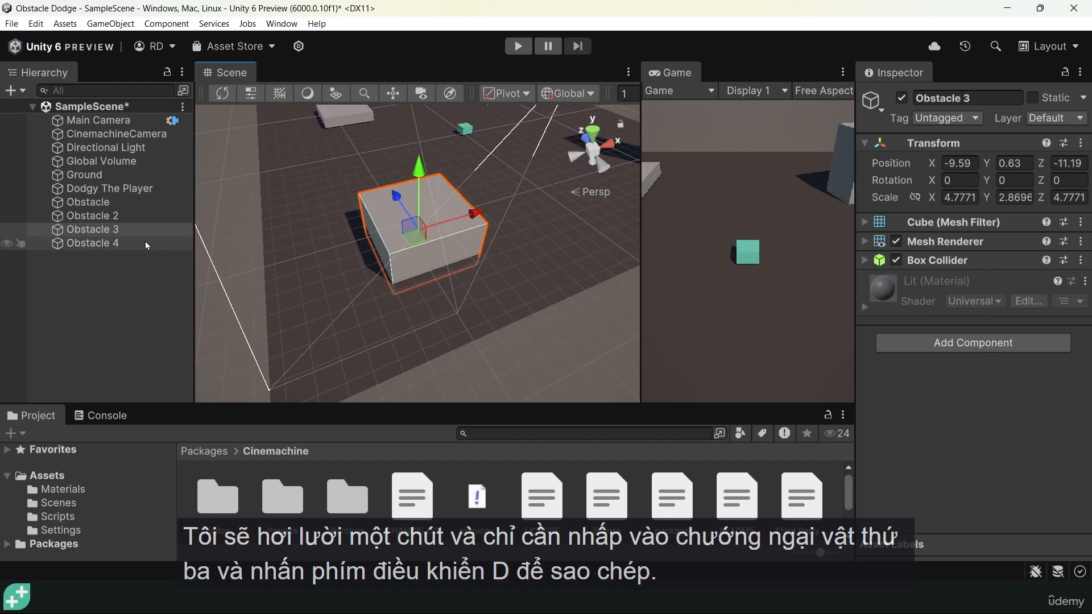
pyautogui.click(81, 230)
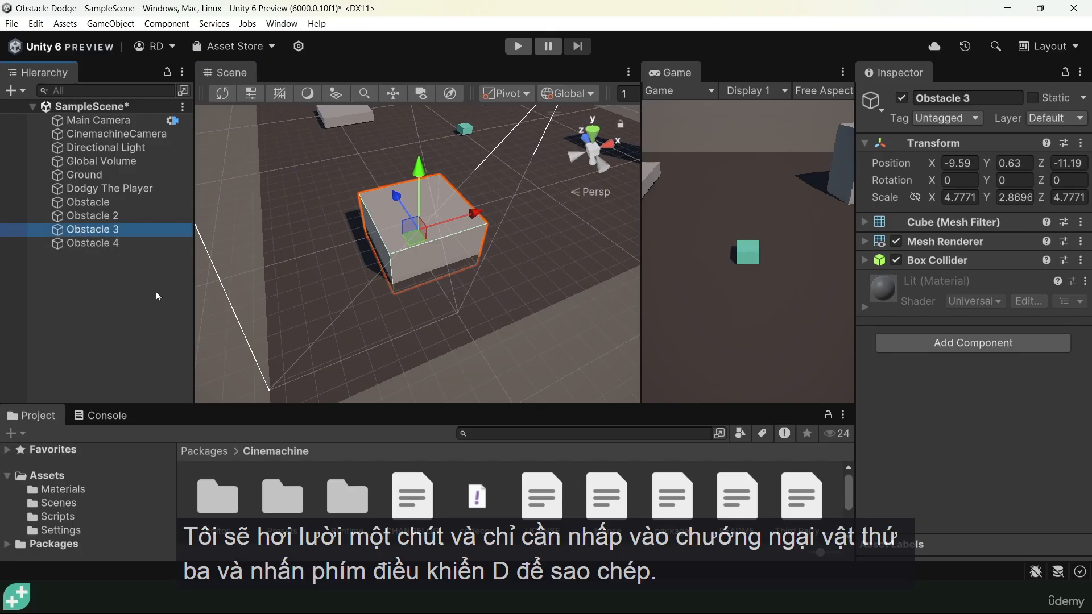
pyautogui.hotkey('ctrl', 'd')
pyautogui.moveTo(459, 224); pyautogui.dragTo(335, 256)
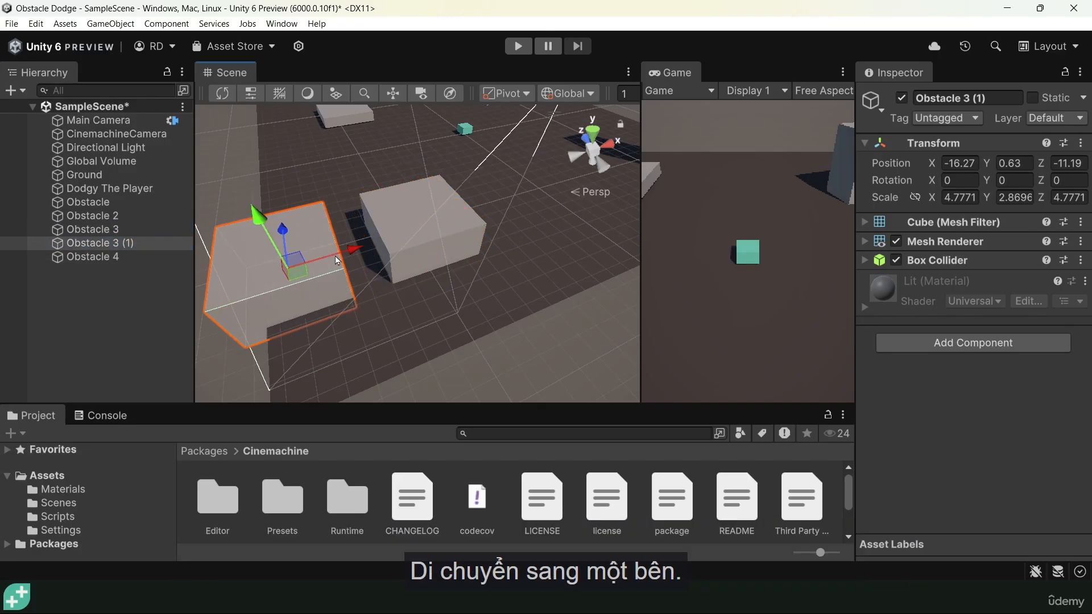
# Rename the duplicated object Obstacle 3 (1) as Wall
pyautogui.click(114, 244)
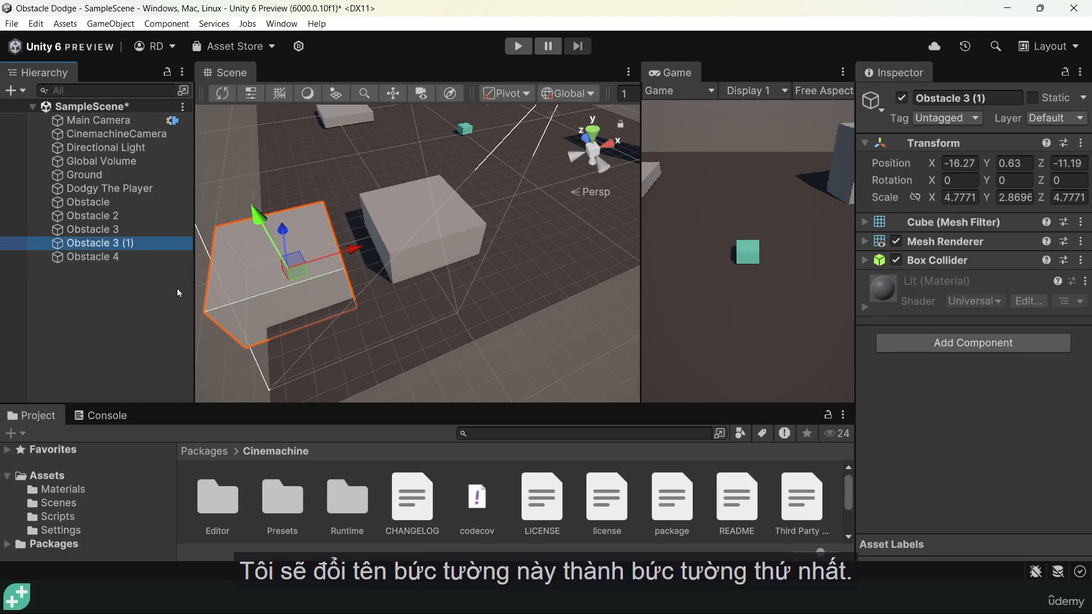
pyautogui.press('F2')
pyautogui.write('Wall 1')
pyautogui.press('BackSpace')
pyautogui.press('BackSpace')
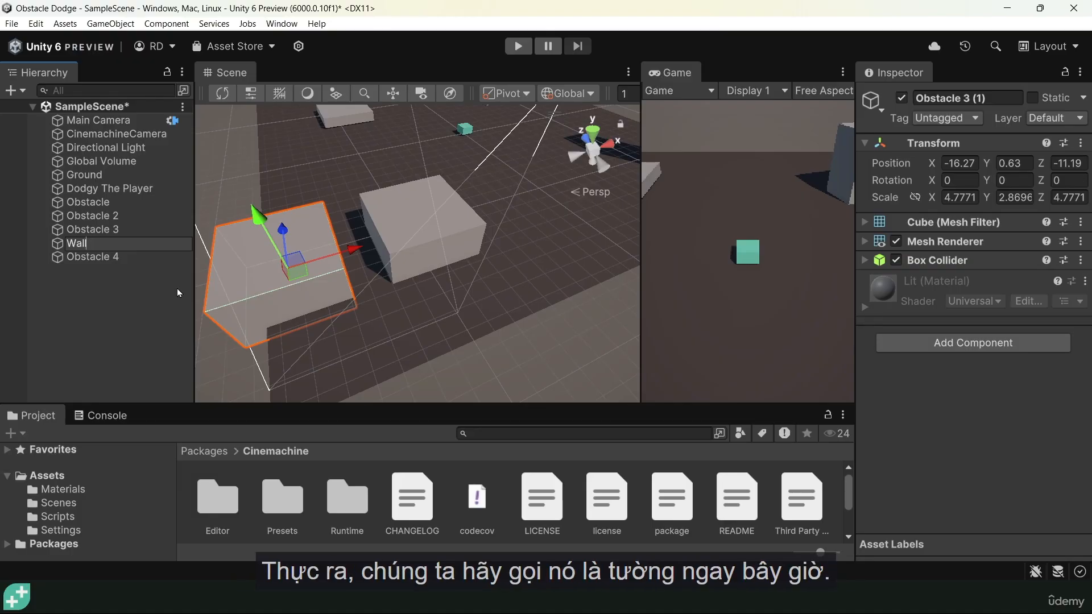
pyautogui.press('Return')
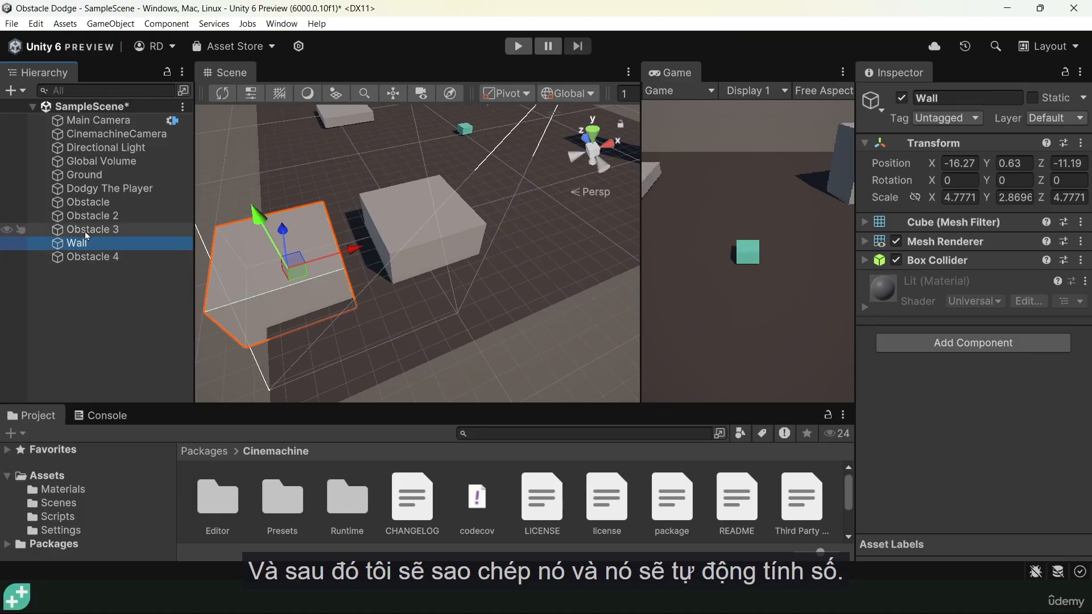
# Scale Wall into a long, thin block, about 1.28 in X and about 22.6 in Z
pyautogui.moveTo(290, 288); pyautogui.dragTo(469, 252, button='middle')
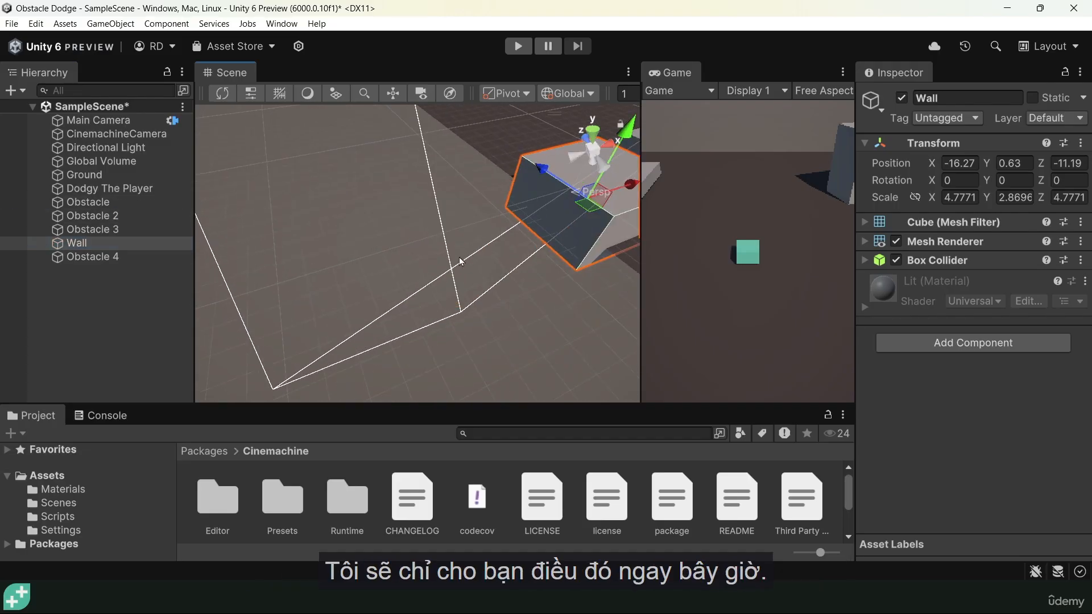
pyautogui.moveTo(375, 269); pyautogui.dragTo(275, 291, button='middle')
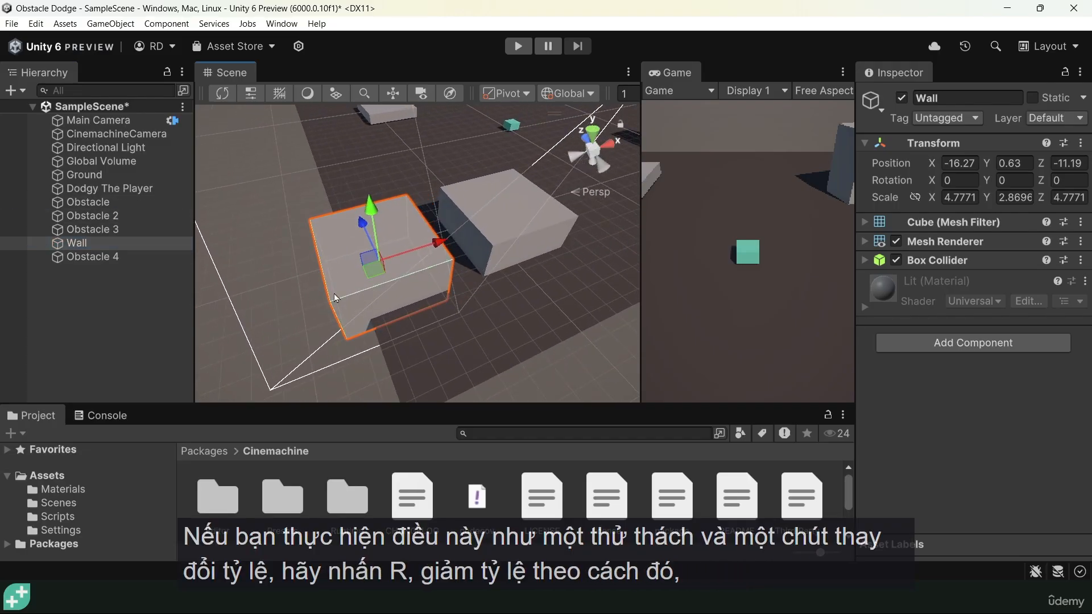
pyautogui.scroll(-4, 348, 290)
pyautogui.press('e')
pyautogui.press('r')
pyautogui.moveTo(476, 236); pyautogui.dragTo(435, 256)
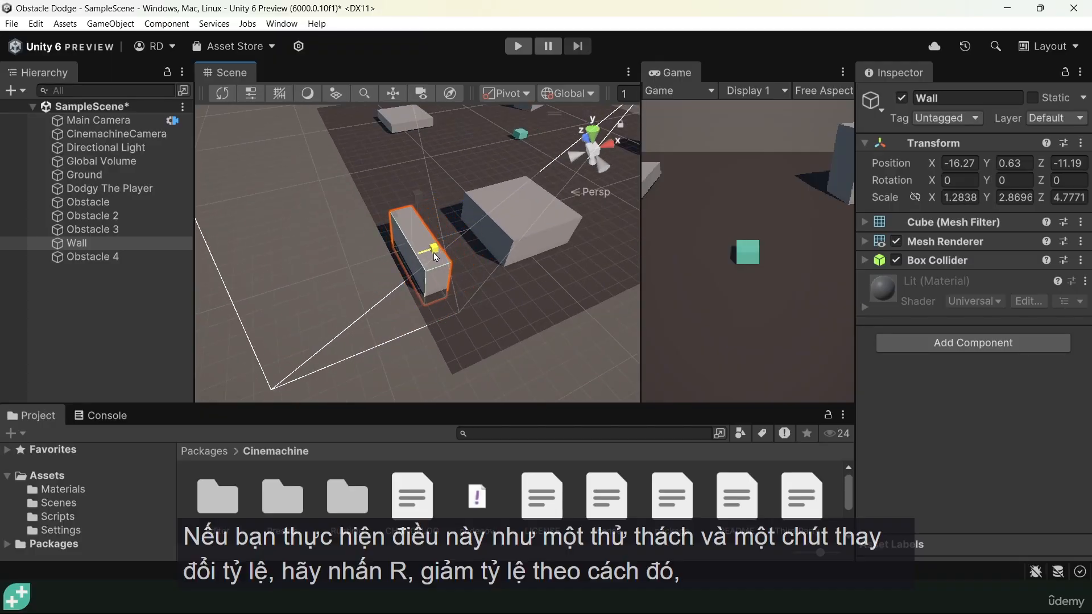
pyautogui.moveTo(391, 205); pyautogui.dragTo(244, 81)
pyautogui.click(402, 207)
# Move Wall along Z to about -3.11 and lengthen it to a Z scale of about 27.8
pyautogui.press('w')
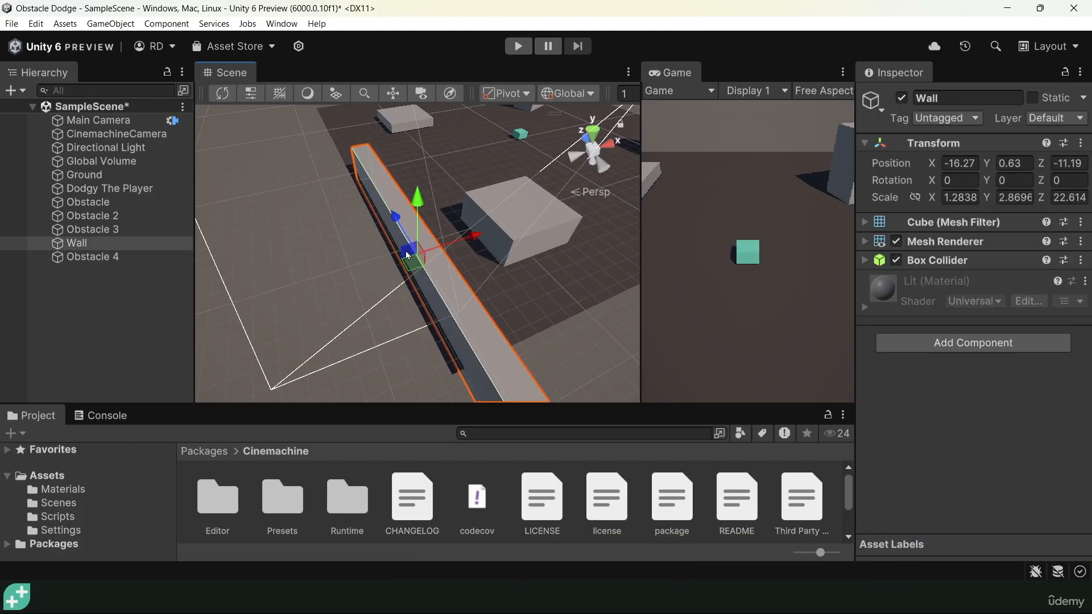
pyautogui.moveTo(392, 214); pyautogui.dragTo(352, 153)
pyautogui.press('e')
pyautogui.press('r')
pyautogui.keyDown('alt'); pyautogui.moveTo(289, 216); pyautogui.dragTo(544, 200); pyautogui.keyUp('alt')
pyautogui.scroll(-5, 544, 200)
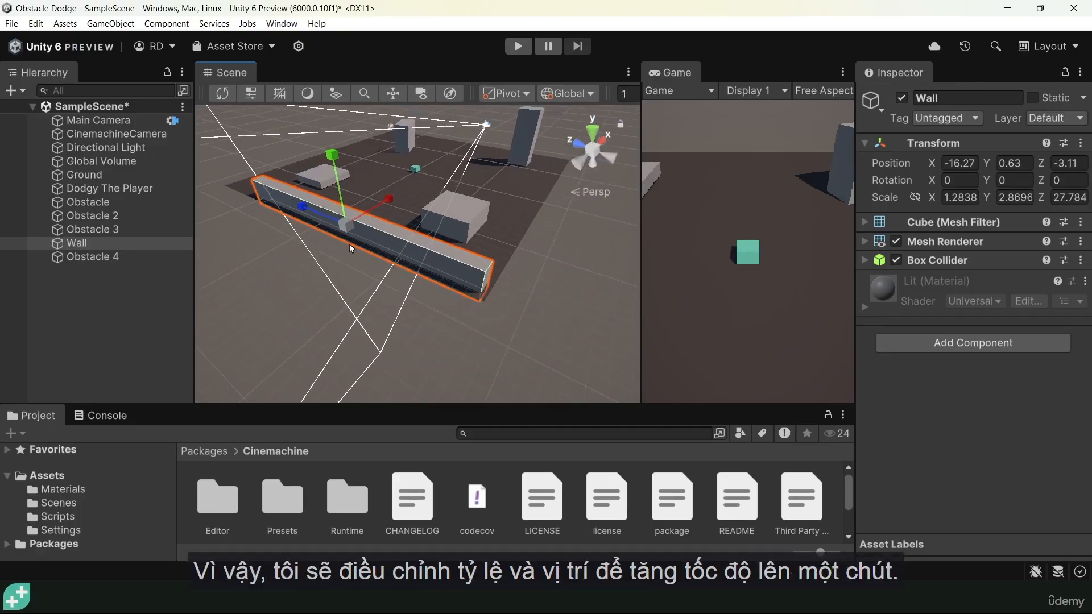
# Fit Wall to the ground's full side with Z position about -0.61, Z scale about 37.4 and Y scale about 2.14
pyautogui.moveTo(350, 244); pyautogui.dragTo(408, 323, button='middle')
pyautogui.moveTo(345, 266); pyautogui.dragTo(328, 259)
pyautogui.press('w')
pyautogui.press('e')
pyautogui.press('r')
pyautogui.moveTo(364, 225); pyautogui.dragTo(367, 240)
pyautogui.keyDown('alt'); pyautogui.moveTo(367, 240); pyautogui.dragTo(436, 279); pyautogui.keyUp('alt')
pyautogui.moveTo(300, 281); pyautogui.dragTo(285, 277)
pyautogui.keyDown('alt'); pyautogui.moveTo(380, 296); pyautogui.dragTo(349, 246); pyautogui.keyUp('alt')
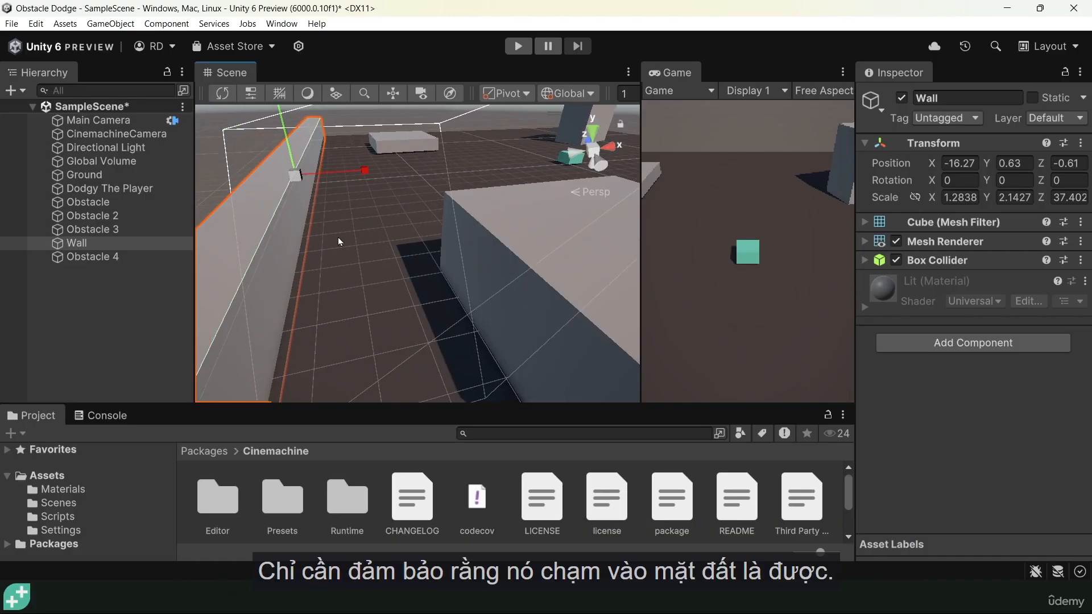
# Position Wall flush with the ground's edge at about X -16.31 and lower it to Y 0.6
pyautogui.scroll(-5, 322, 215)
pyautogui.moveTo(410, 200); pyautogui.dragTo(323, 265)
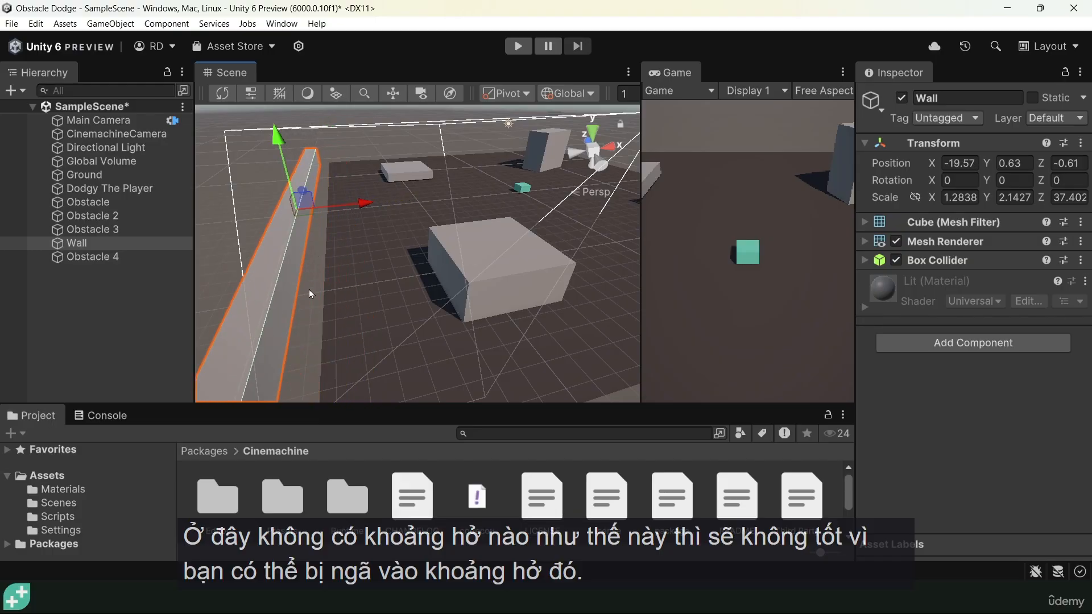
pyautogui.moveTo(367, 204); pyautogui.dragTo(413, 199)
pyautogui.keyDown('alt'); pyautogui.moveTo(334, 289); pyautogui.dragTo(355, 107); pyautogui.keyUp('alt')
pyautogui.keyDown('alt'); pyautogui.moveTo(318, 206); pyautogui.dragTo(384, 262); pyautogui.keyUp('alt')
pyautogui.moveTo(335, 225); pyautogui.dragTo(334, 249)
pyautogui.keyDown('alt'); pyautogui.moveTo(386, 274); pyautogui.dragTo(462, 292); pyautogui.keyUp('alt')
pyautogui.scroll(-4, 462, 293)
# Duplicate Wall and move the copy along X to 17.5, at the opposite edge of the ground
pyautogui.hotkey('ctrl', 'd')
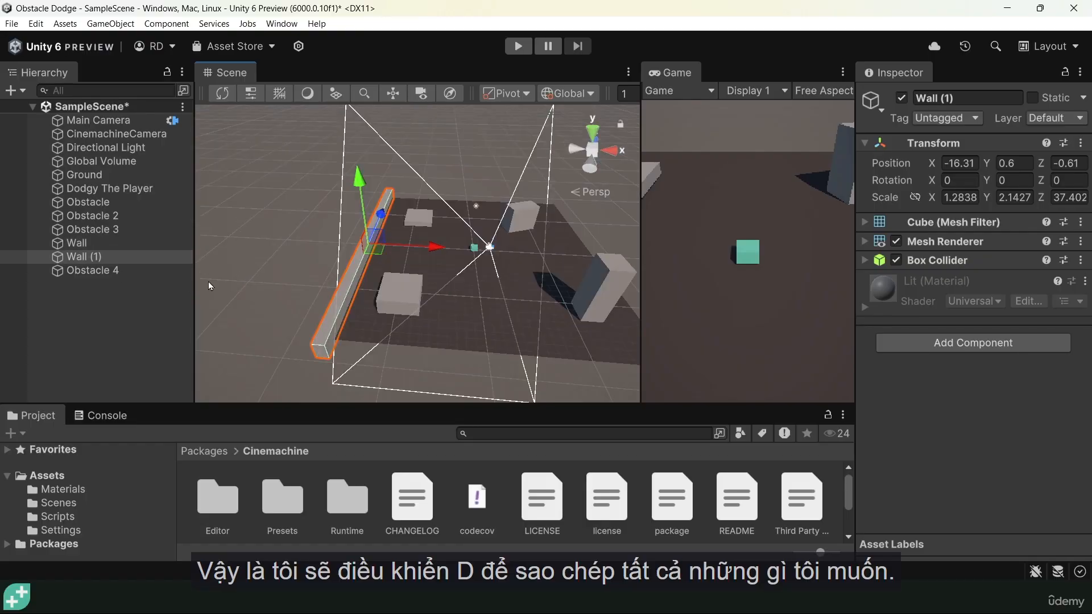
pyautogui.moveTo(477, 248); pyautogui.dragTo(434, 232, button='middle')
pyautogui.moveTo(377, 246); pyautogui.dragTo(602, 256)
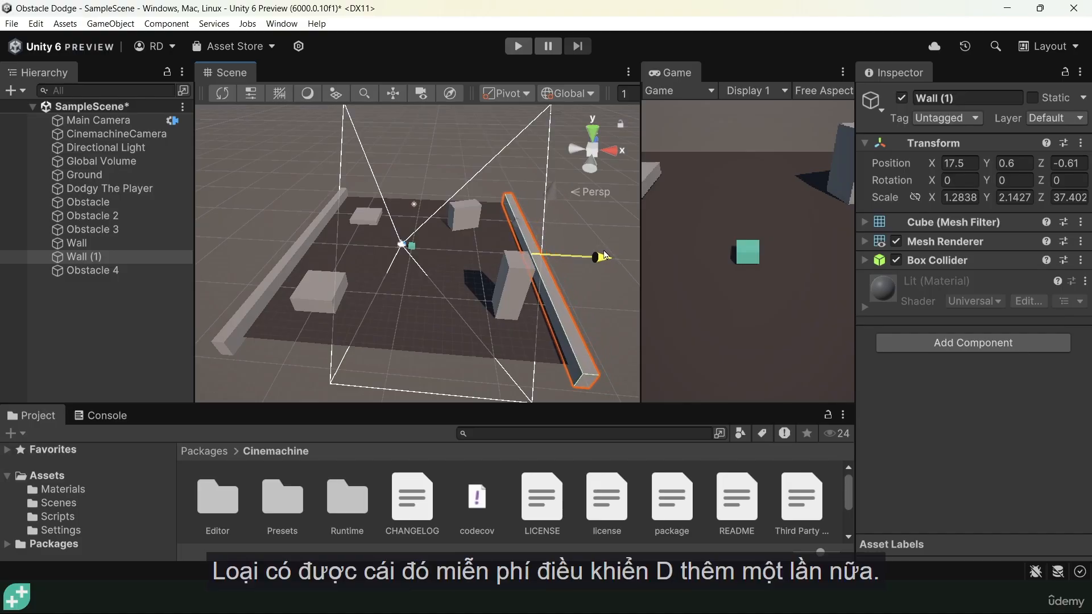
# Duplicate Wall (1) and rotate the copy 90 degrees about Y
pyautogui.hotkey('ctrl', 'd')
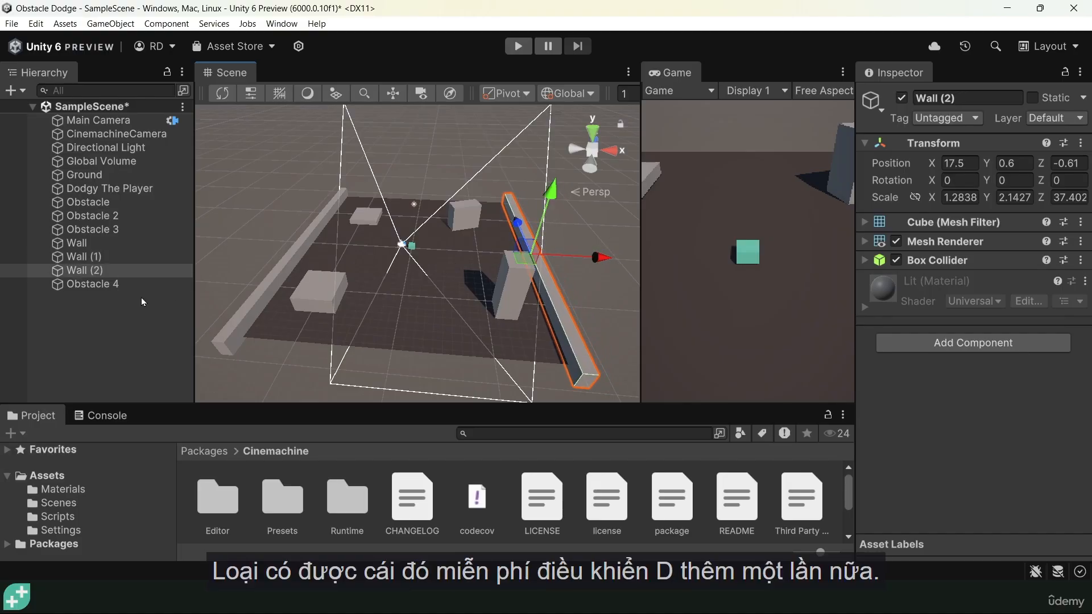
pyautogui.press('e')
pyautogui.moveTo(552, 298); pyautogui.dragTo(268, 264)
pyautogui.keyDown('alt'); pyautogui.moveTo(445, 264); pyautogui.dragTo(421, 364); pyautogui.keyUp('alt')
pyautogui.moveTo(421, 364); pyautogui.dragTo(404, 262, button='middle')
pyautogui.keyDown('alt'); pyautogui.moveTo(405, 264); pyautogui.dragTo(439, 335); pyautogui.keyUp('alt')
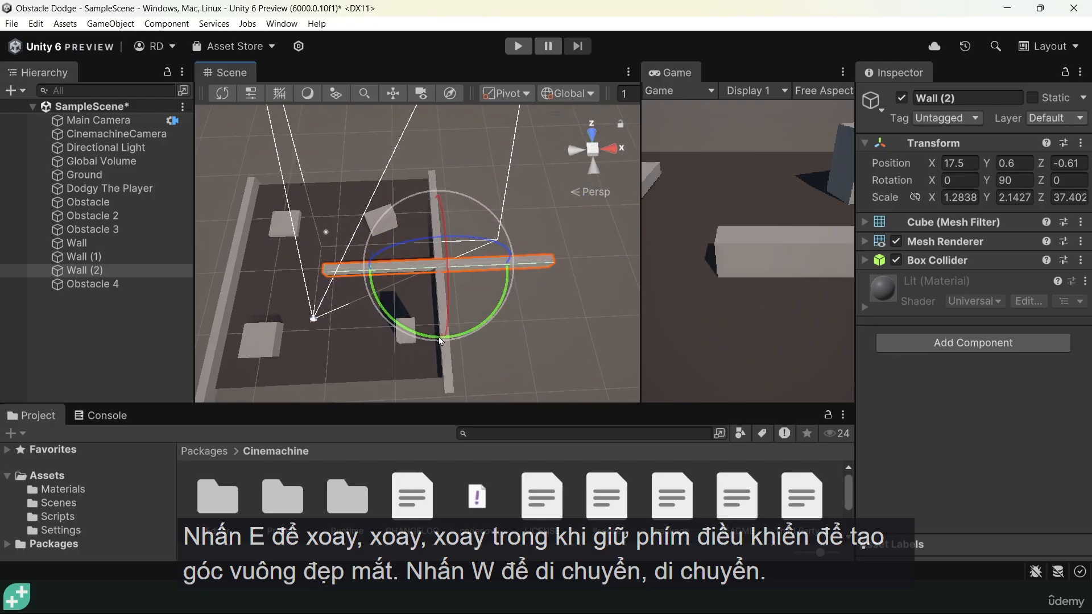
# Move the rotated wall to X 0.7 and Z 18.4 to close the far end of the play area
pyautogui.press('w')
pyautogui.moveTo(437, 216); pyautogui.dragTo(435, 130)
pyautogui.moveTo(486, 177); pyautogui.dragTo(407, 180)
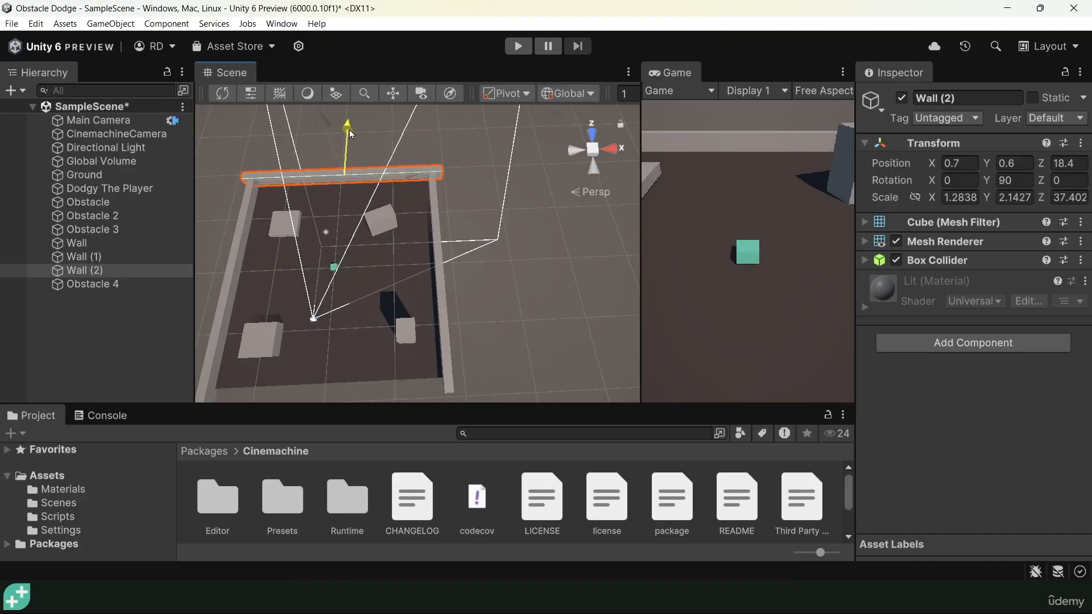
# Duplicate the far end wall and move the copy along Z to -19, at the near end
pyautogui.keyDown('alt'); pyautogui.moveTo(349, 130); pyautogui.dragTo(428, 259); pyautogui.keyUp('alt')
pyautogui.hotkey('ctrl', 'd')
pyautogui.moveTo(297, 172); pyautogui.dragTo(369, 118)
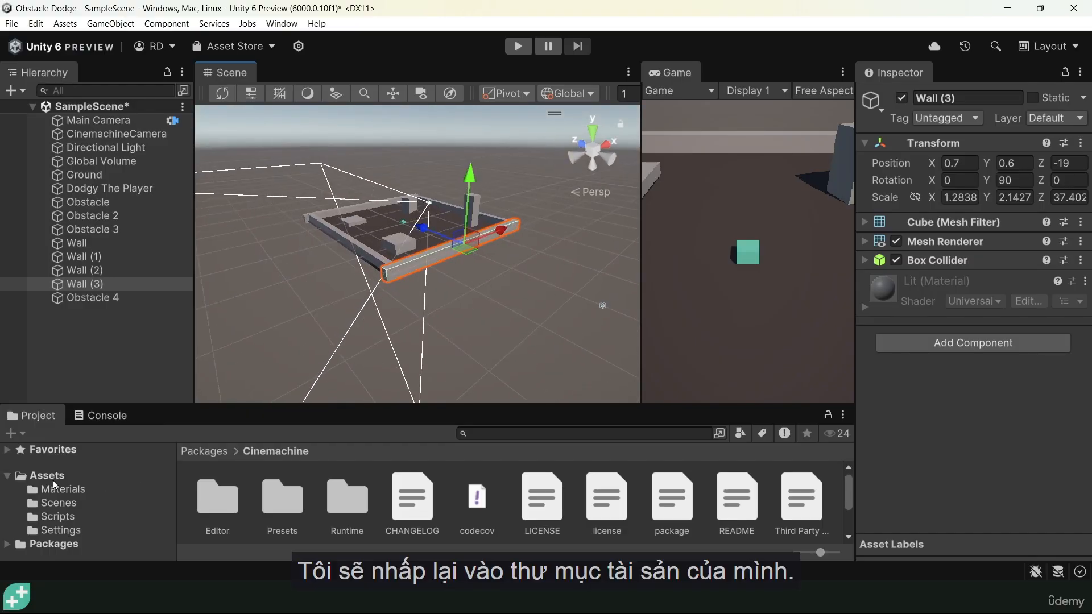
# Create a new material named Blue in the Materials folder
pyautogui.click(53, 477)
pyautogui.click(55, 492)
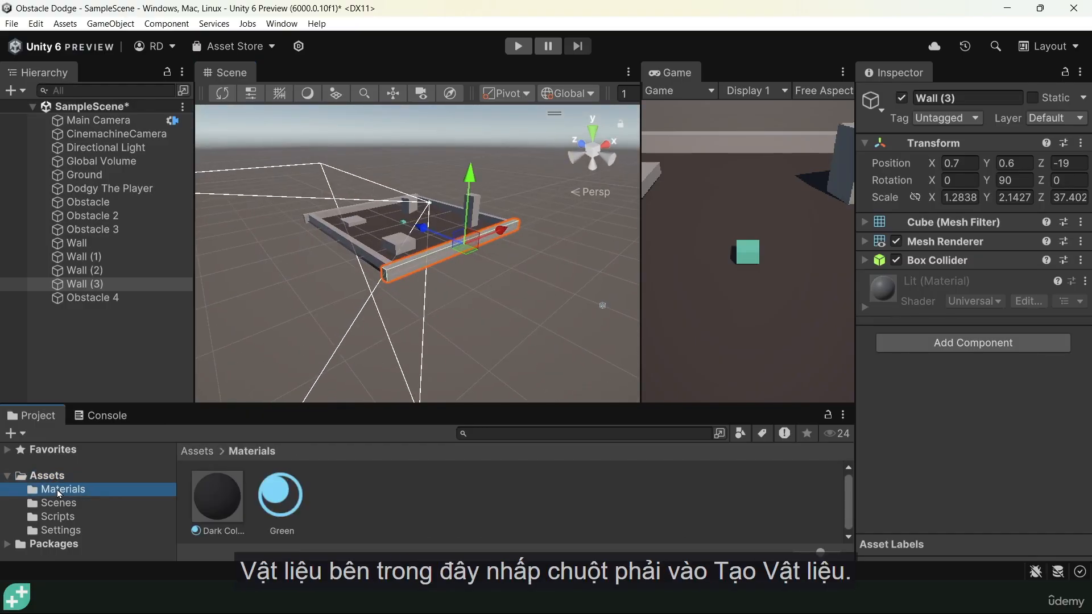
pyautogui.rightClick(367, 494)
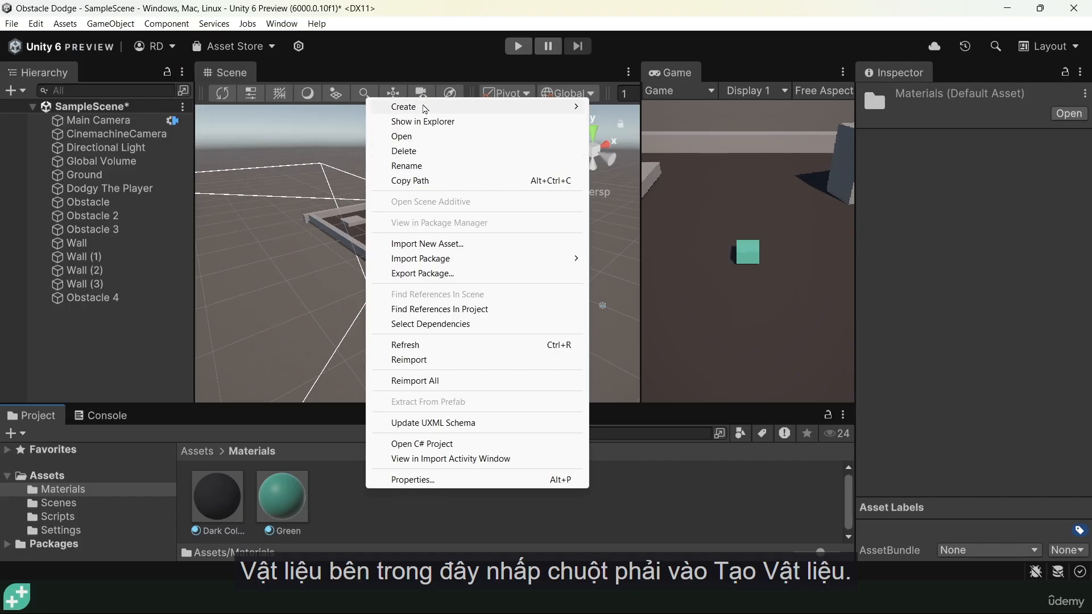
pyautogui.moveTo(423, 108)
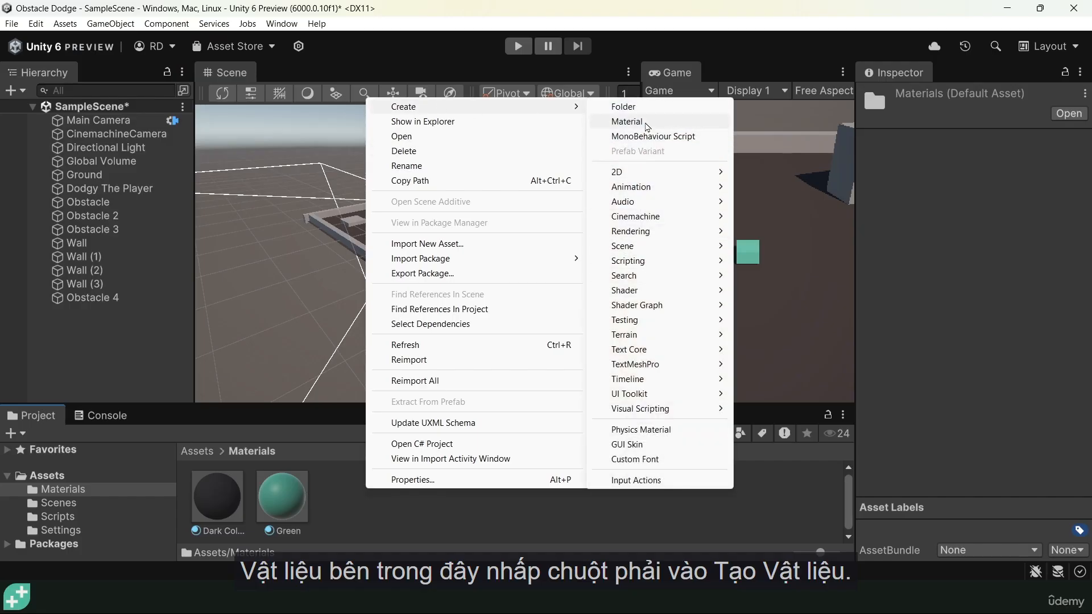
pyautogui.click(637, 121)
pyautogui.write('Blue')
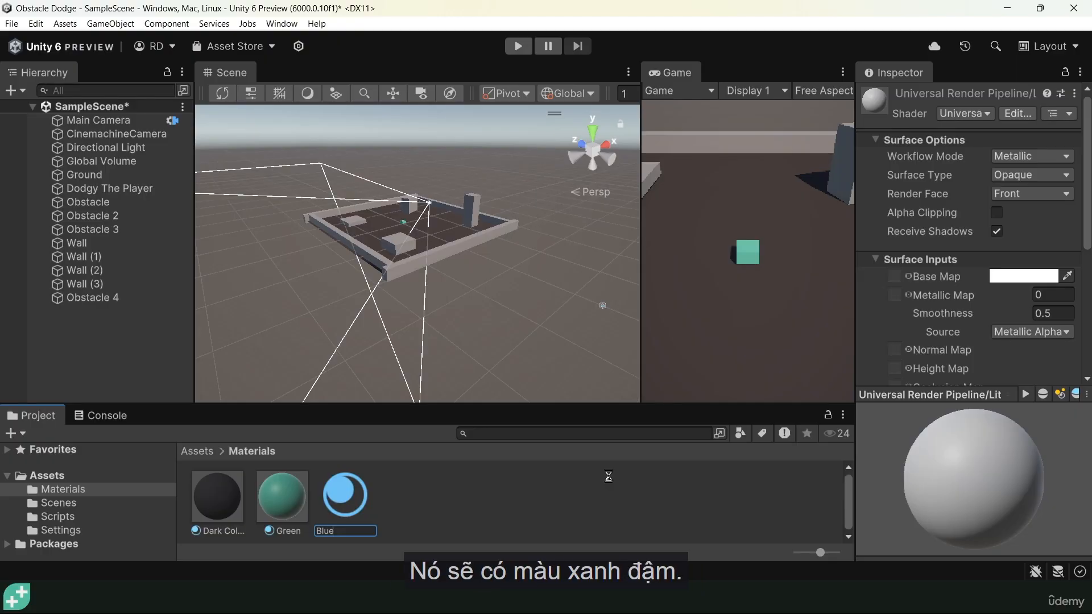
pyautogui.press('Return')
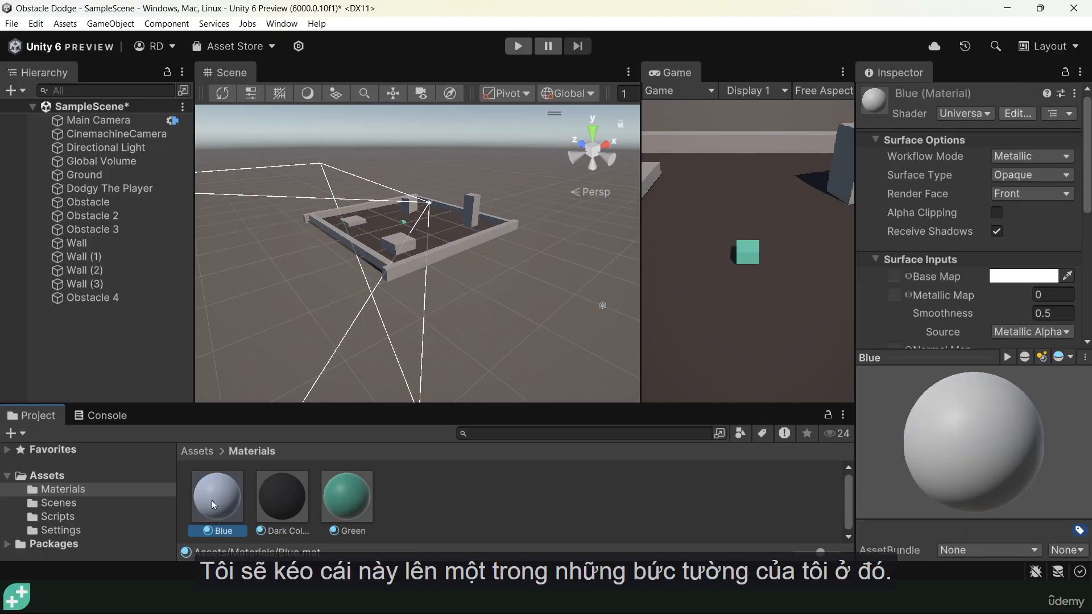
# Apply the Blue material to the first side wall and set its base map color to dark blue 001445
pyautogui.moveTo(212, 501); pyautogui.dragTo(373, 262)
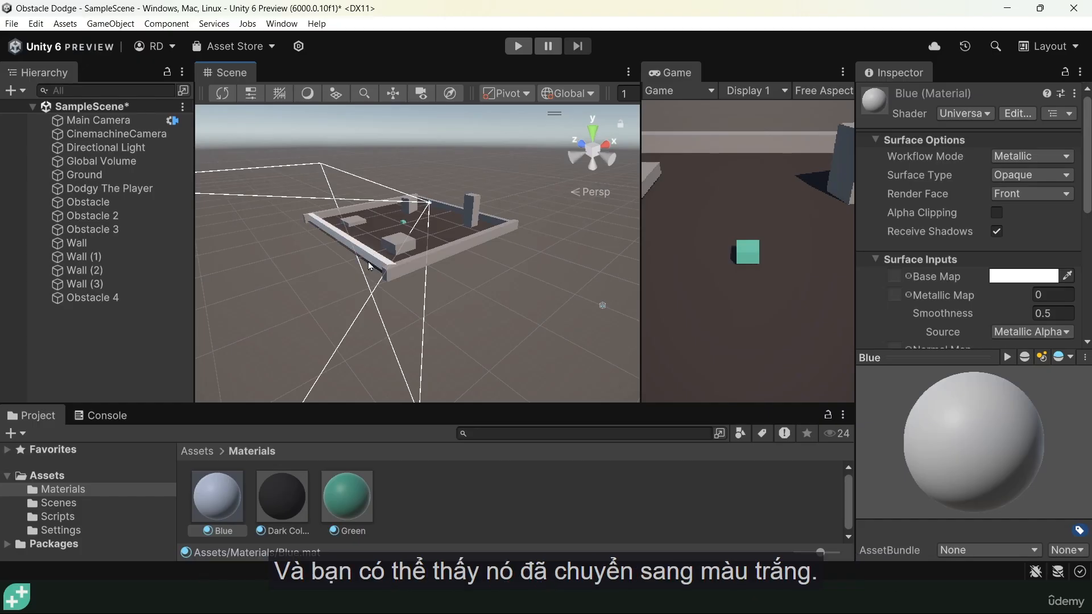
pyautogui.scroll(5, 369, 266)
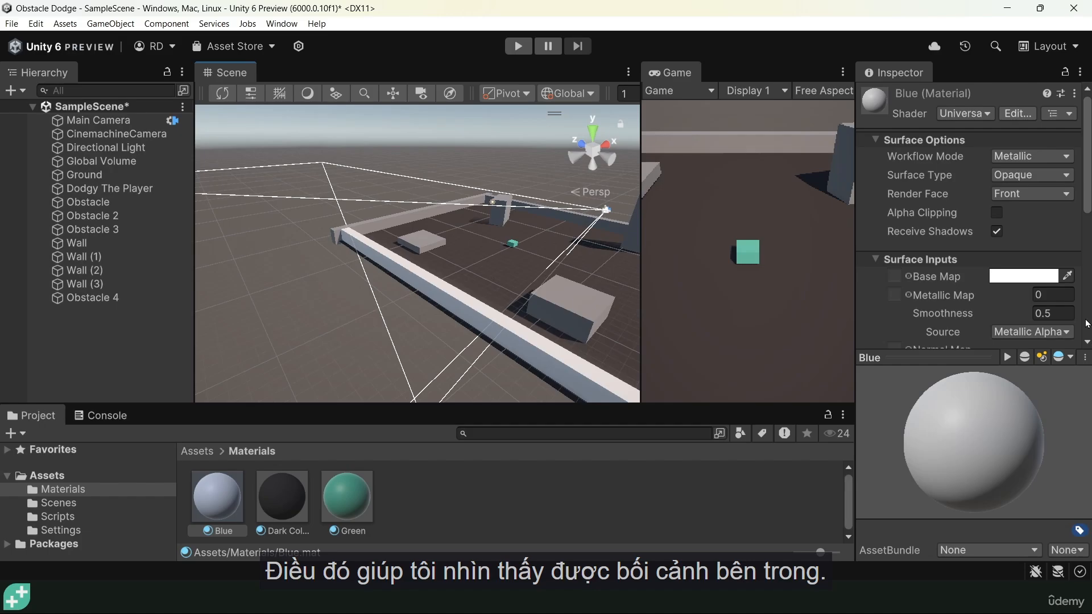
pyautogui.click(1015, 277)
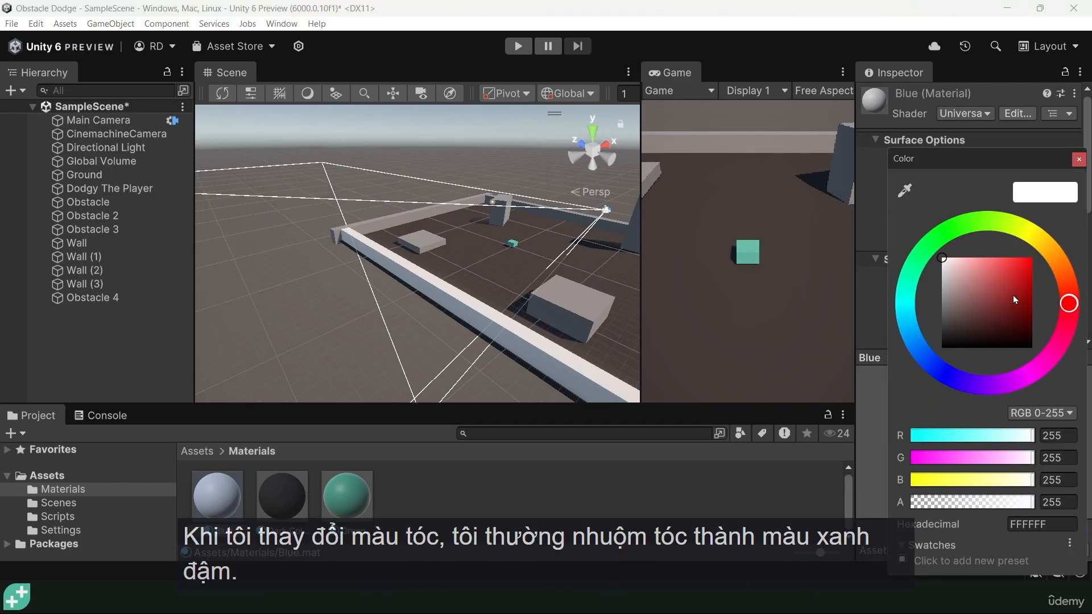
pyautogui.click(927, 358)
pyautogui.click(1033, 324)
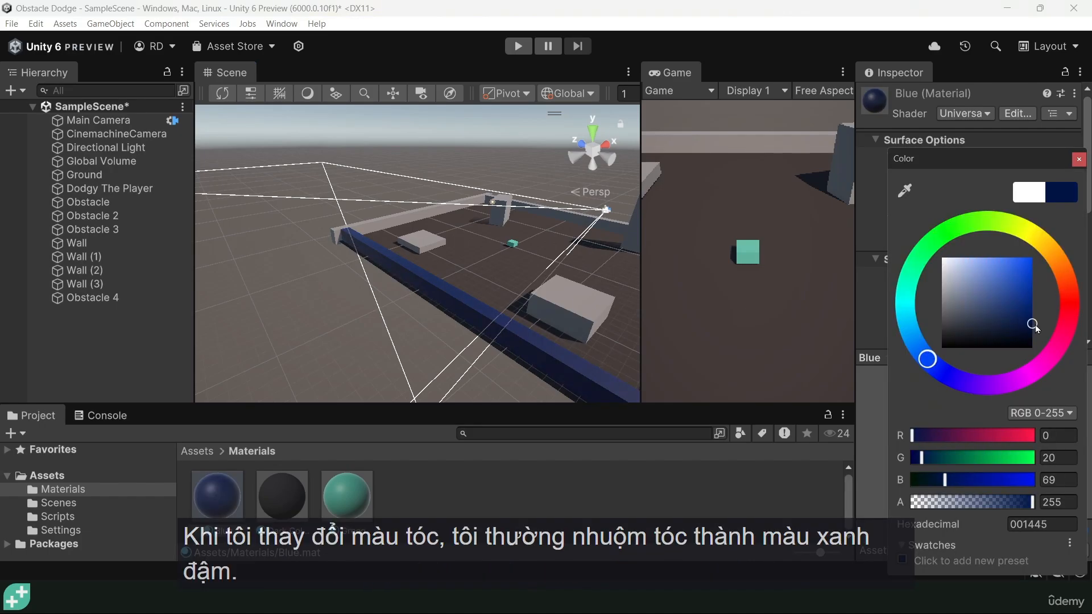
# Set the Blue material's smoothness to 0
pyautogui.keyDown('alt'); pyautogui.moveTo(509, 333); pyautogui.dragTo(614, 310); pyautogui.keyUp('alt')
pyautogui.moveTo(966, 317); pyautogui.dragTo(917, 319)
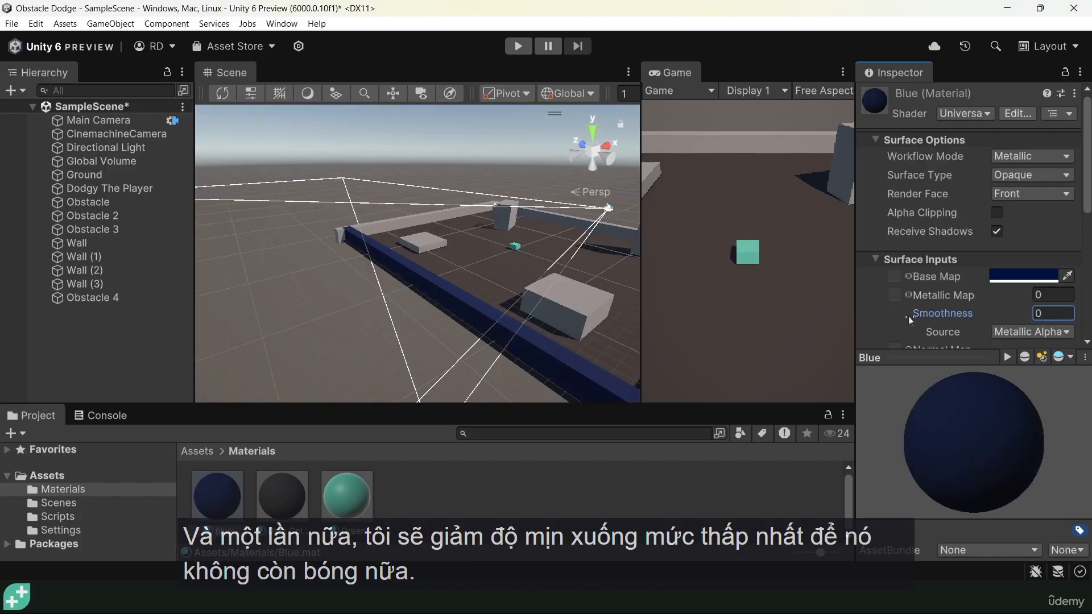
pyautogui.moveTo(519, 302)
pyautogui.keyDown('alt'); pyautogui.mouseDown()
pyautogui.moveTo(121, 312)
pyautogui.moveTo(521, 309)
pyautogui.mouseUp(); pyautogui.keyUp('alt')
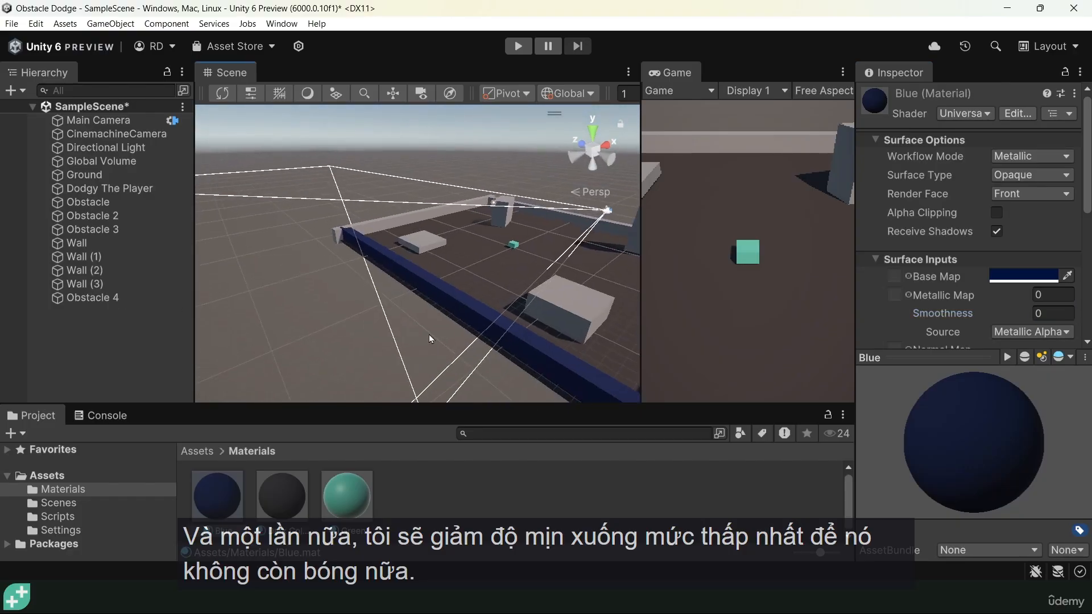
# Apply the Blue material to the other three boundary walls
pyautogui.scroll(-2, 521, 308)
pyautogui.moveTo(522, 312); pyautogui.dragTo(385, 325, button='middle')
pyautogui.moveTo(221, 502); pyautogui.dragTo(528, 200)
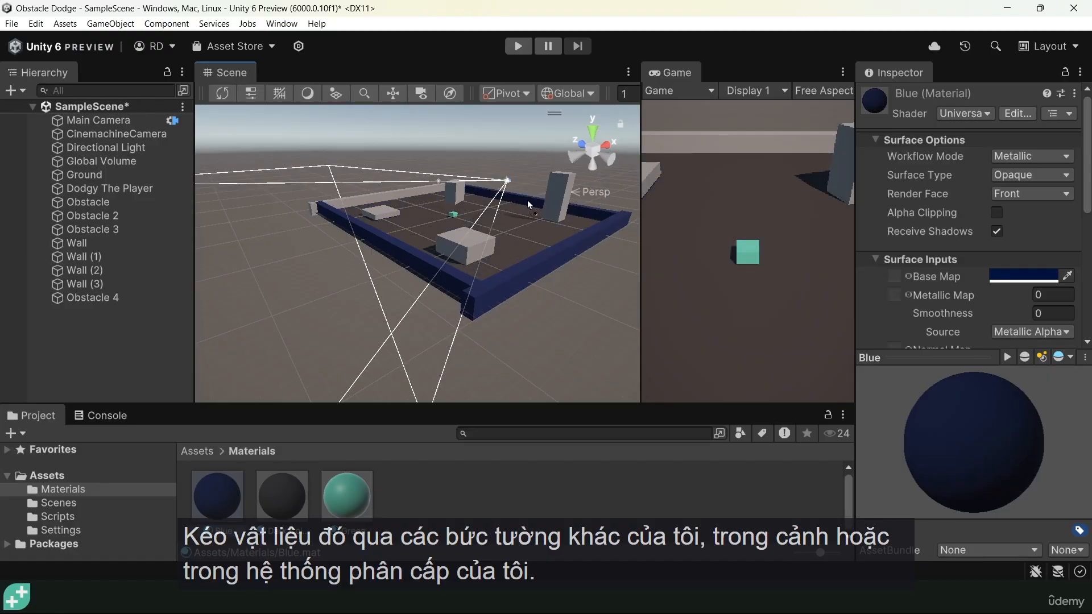
pyautogui.moveTo(219, 494); pyautogui.dragTo(406, 193)
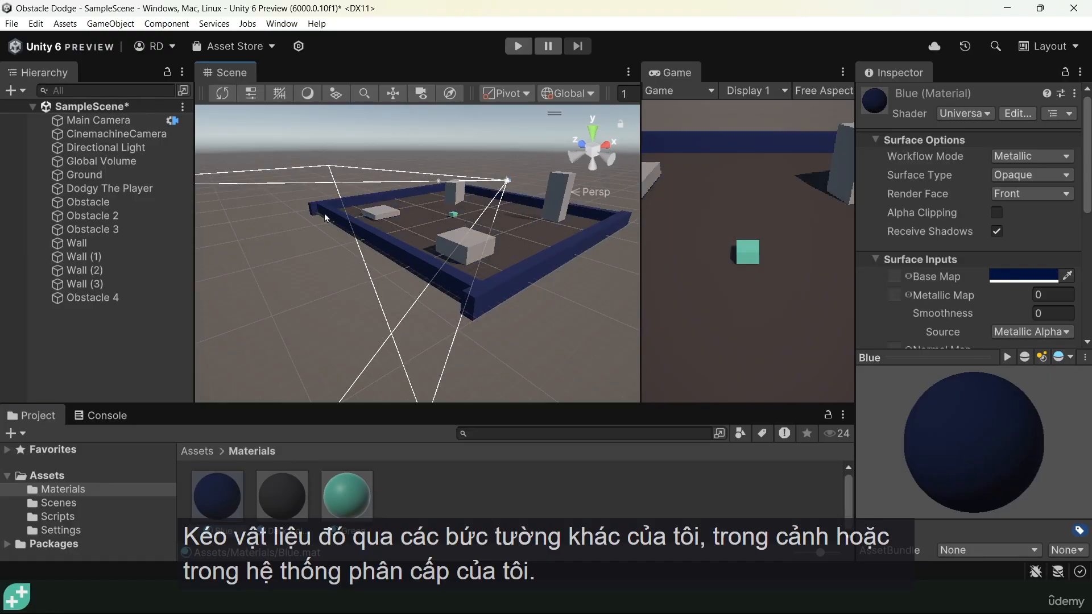
# Move Wall (3) inward along Z to -17.8 so it meets the ends of the side walls
pyautogui.keyDown('alt'); pyautogui.moveTo(278, 270); pyautogui.dragTo(549, 249); pyautogui.keyUp('alt')
pyautogui.click(540, 285)
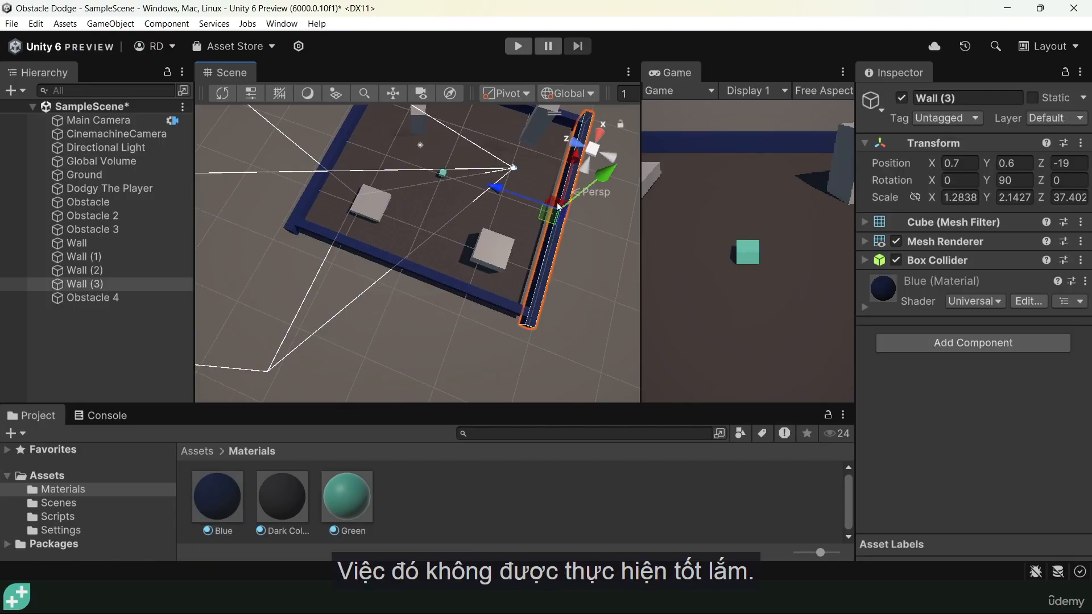
pyautogui.moveTo(499, 190); pyautogui.dragTo(489, 186)
pyautogui.keyDown('alt'); pyautogui.moveTo(517, 243); pyautogui.dragTo(256, 117); pyautogui.keyUp('alt')
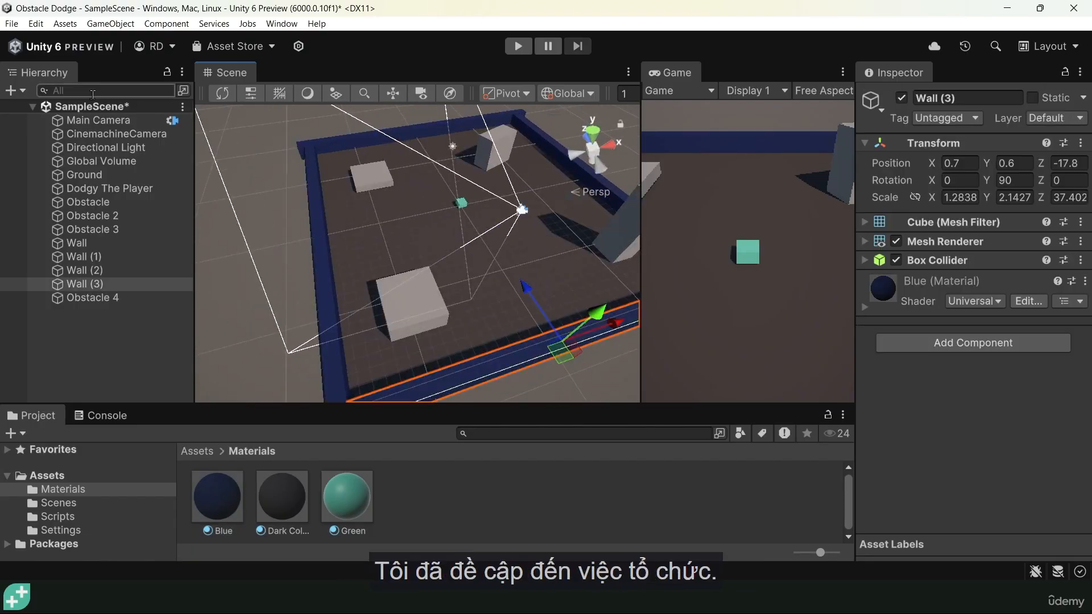
# Create an empty game object in the scene and name it Environment
pyautogui.rightClick(90, 322)
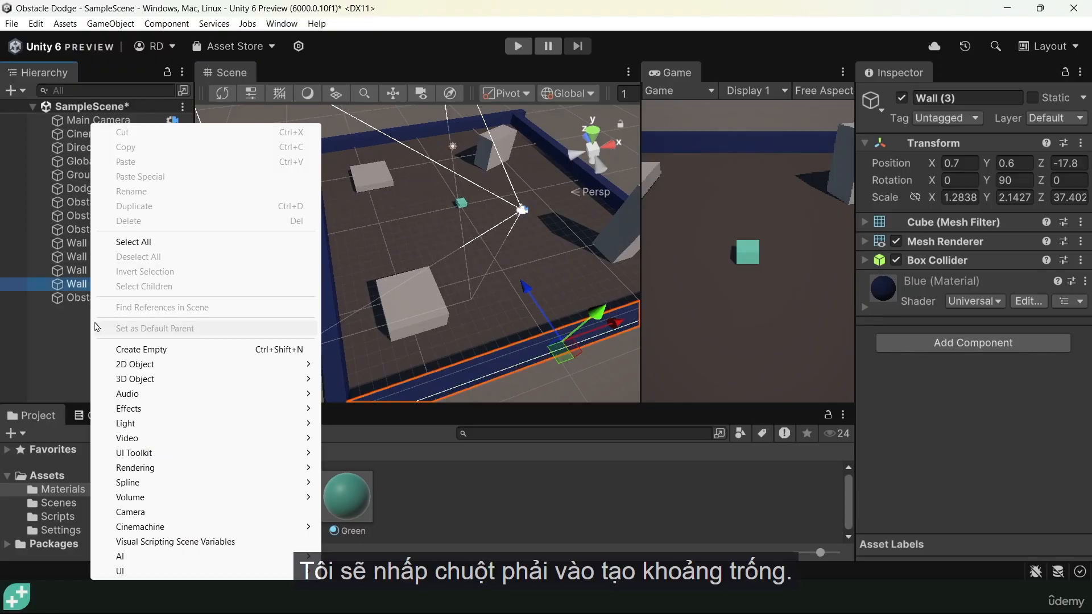
pyautogui.click(136, 350)
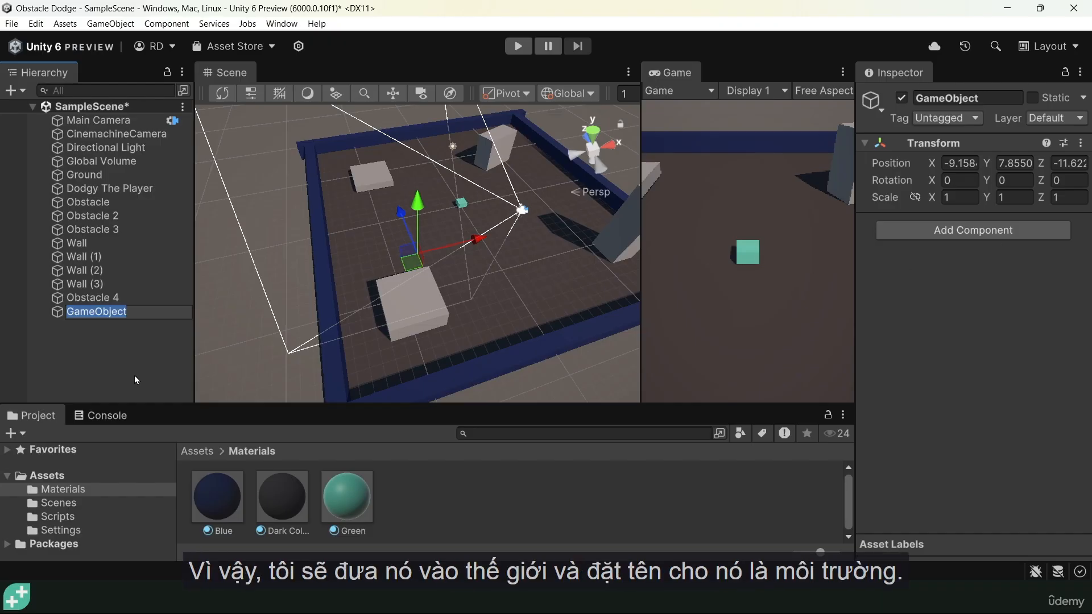
pyautogui.write('Environ')
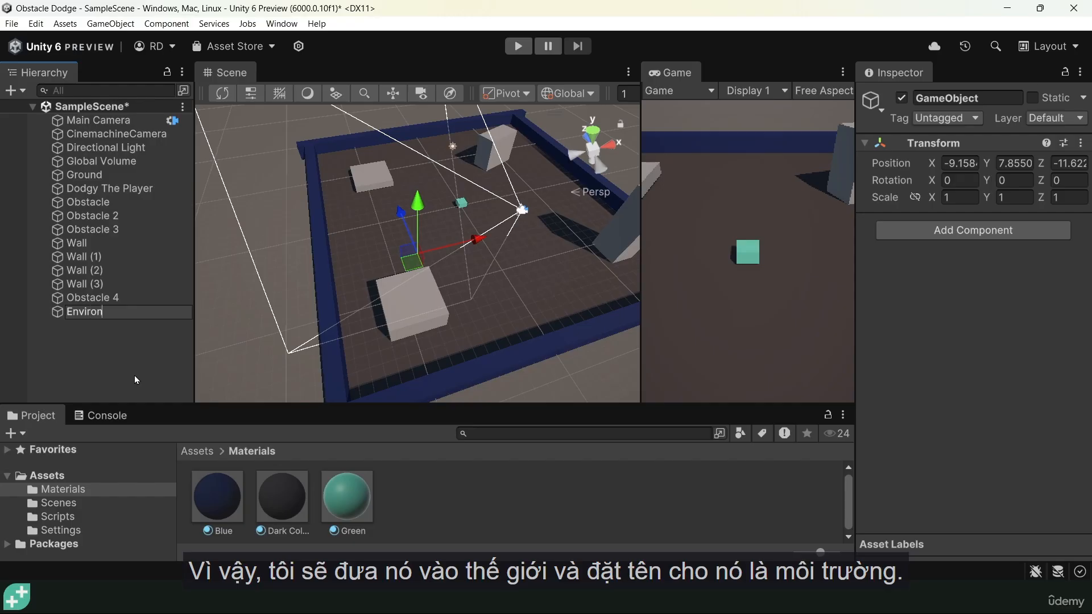
pyautogui.write('ment')
pyautogui.press('Return')
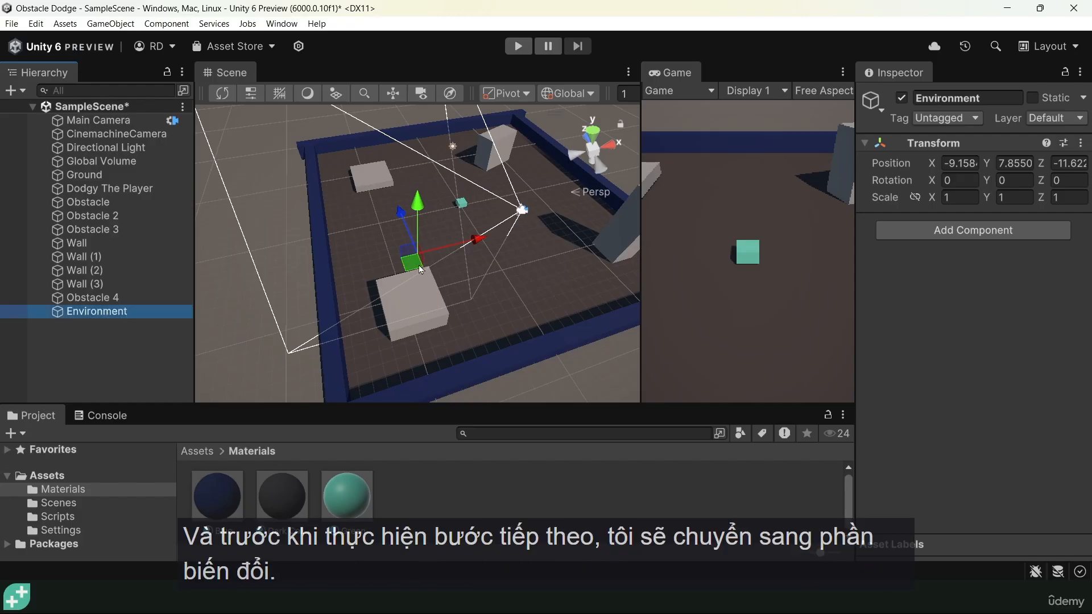
# Reset the Environment object's transform so it sits at the world origin
pyautogui.rightClick(938, 145)
pyautogui.click(962, 153)
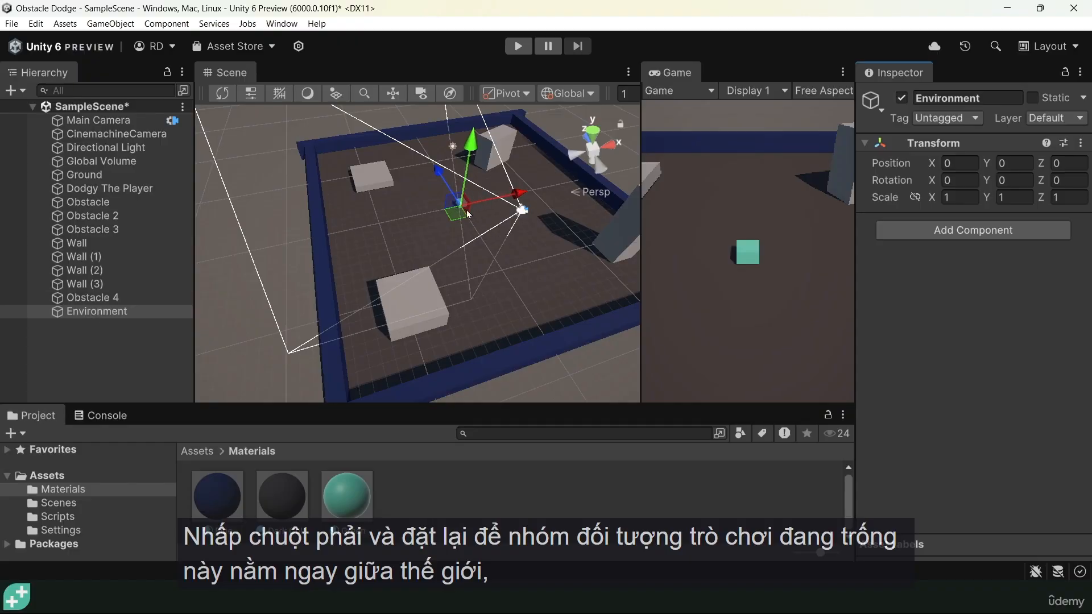
pyautogui.moveTo(512, 197); pyautogui.dragTo(333, 233)
pyautogui.hotkey('ctrl', 'z')
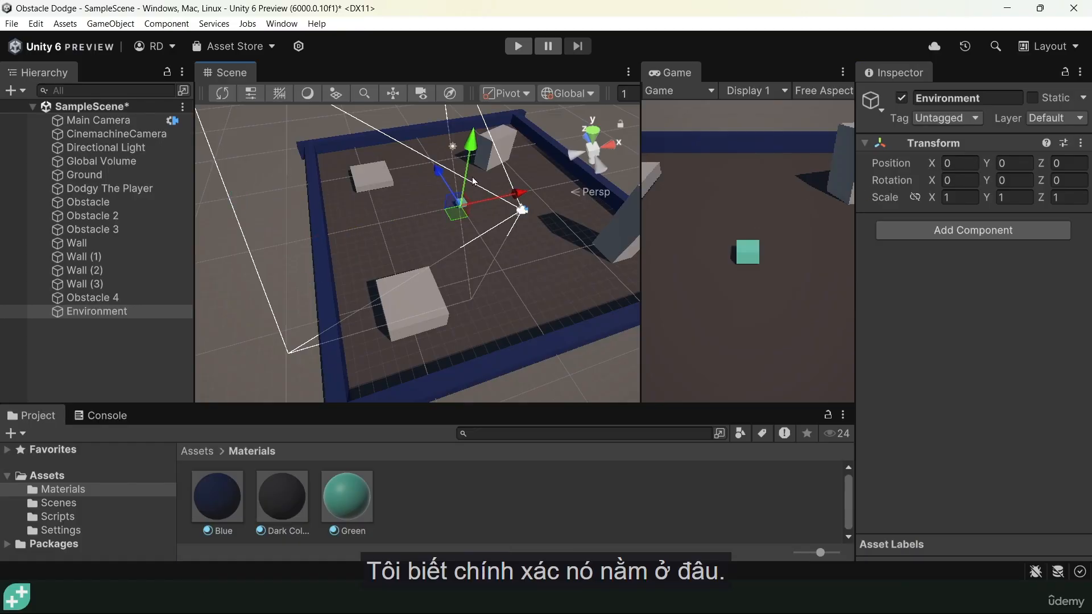
# Group all four obstacles and all four walls as children of the Environment object
pyautogui.click(87, 202)
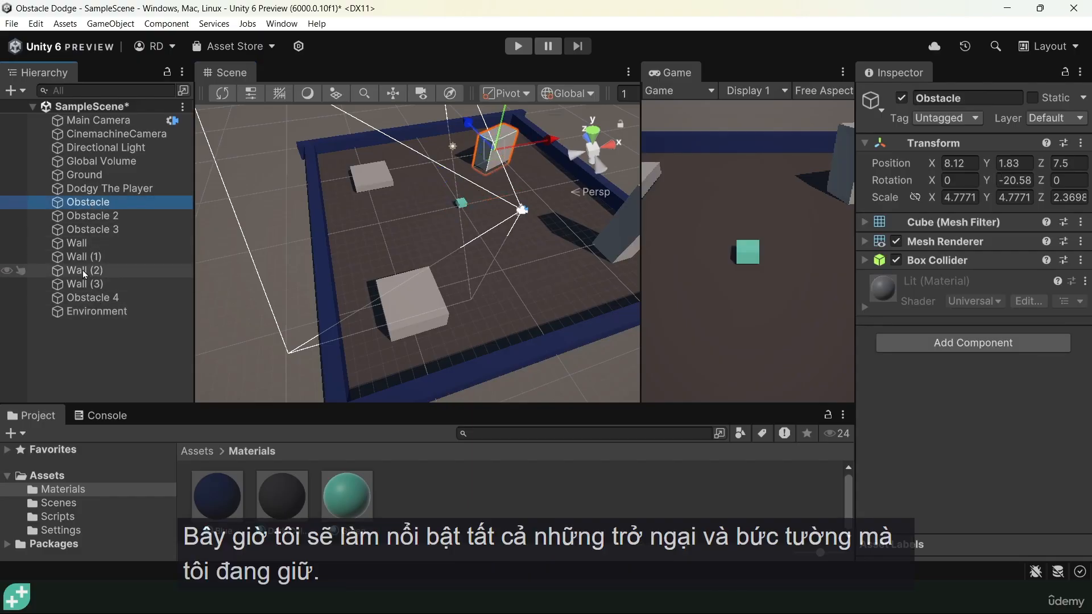
pyautogui.keyDown('shift'); pyautogui.click(89, 297); pyautogui.keyUp('shift')
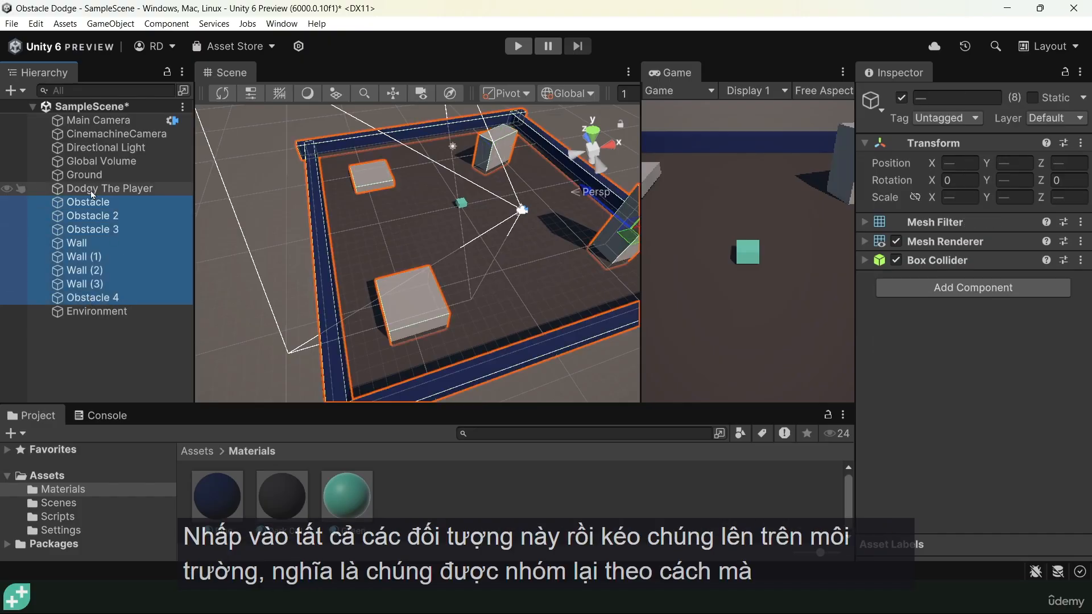
pyautogui.moveTo(94, 298); pyautogui.dragTo(93, 313)
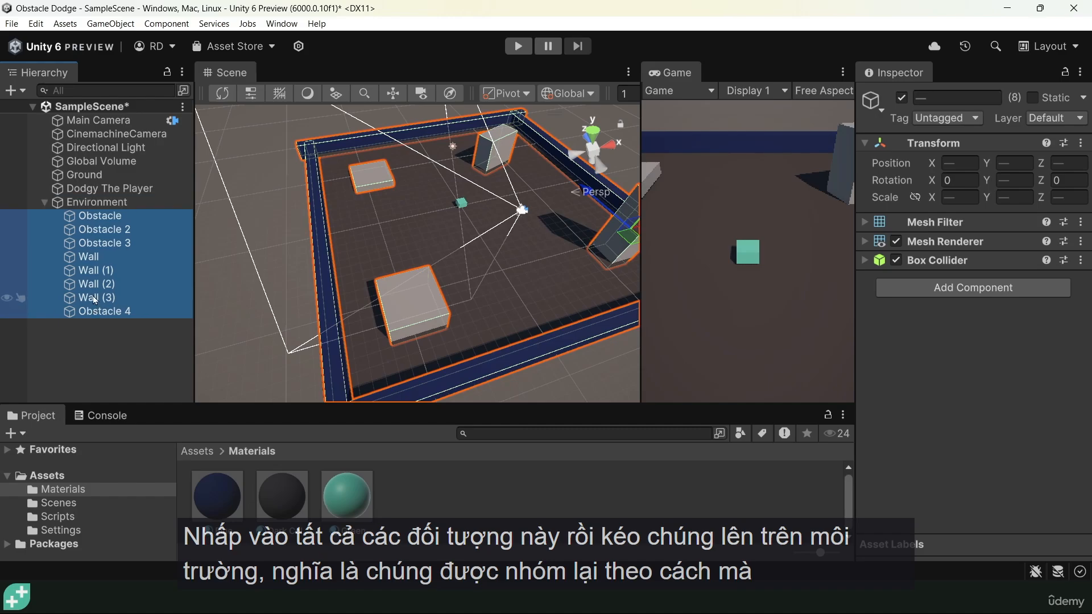
# Collapse the Environment group in the hierarchy and clear the selection
pyautogui.click(78, 204)
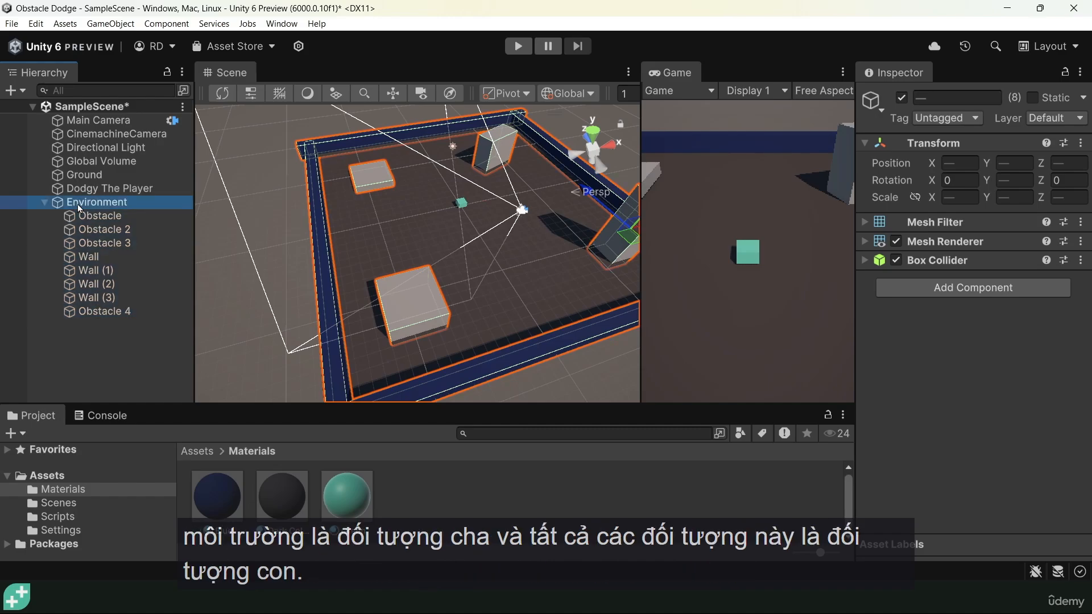
pyautogui.click(96, 215)
pyautogui.click(93, 243)
pyautogui.click(74, 202)
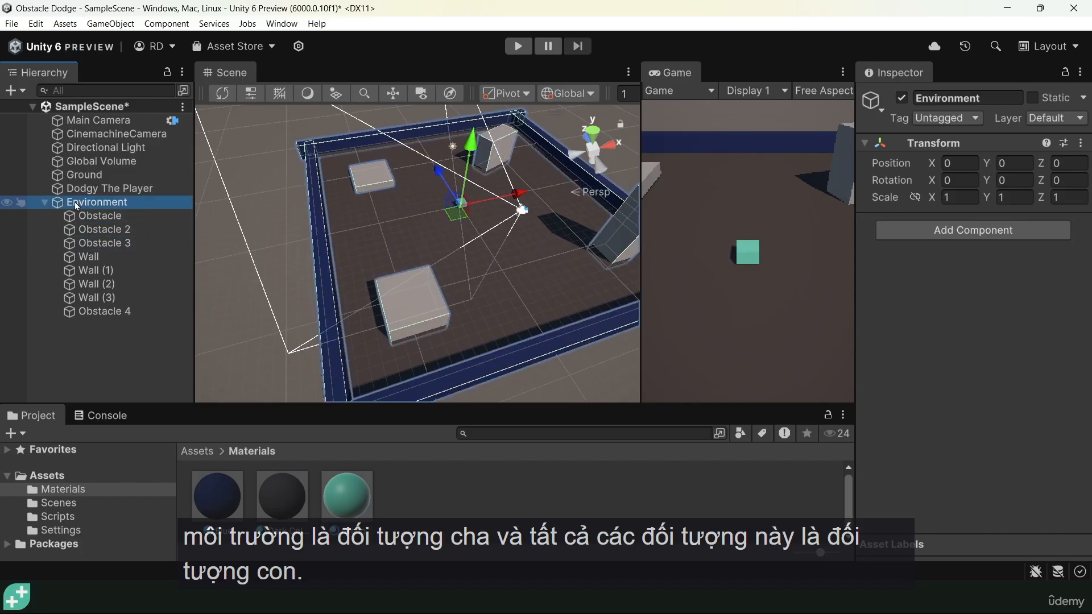
pyautogui.click(45, 202)
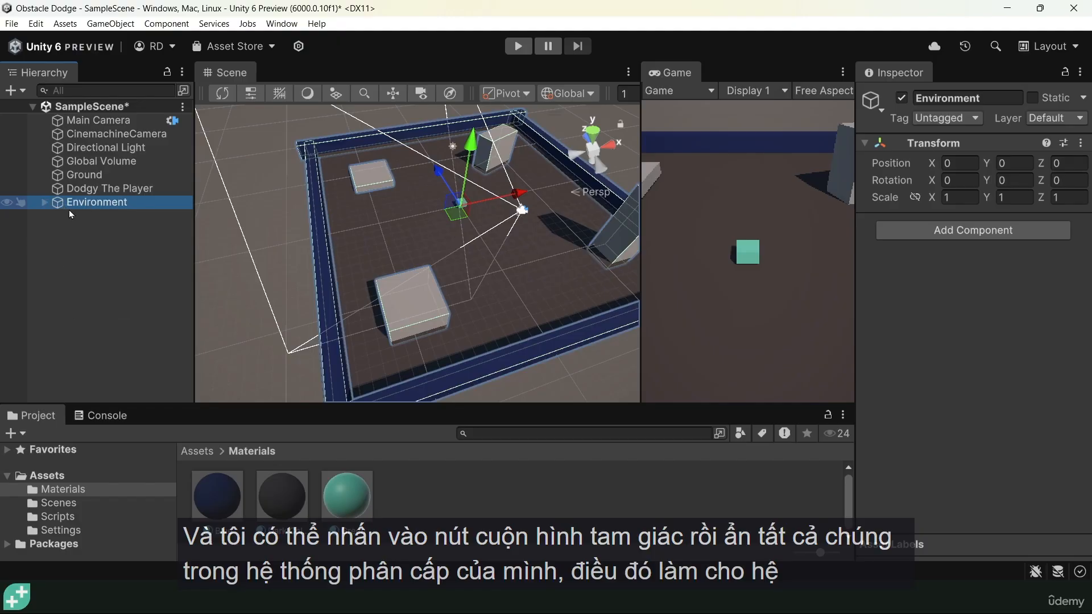
pyautogui.click(111, 273)
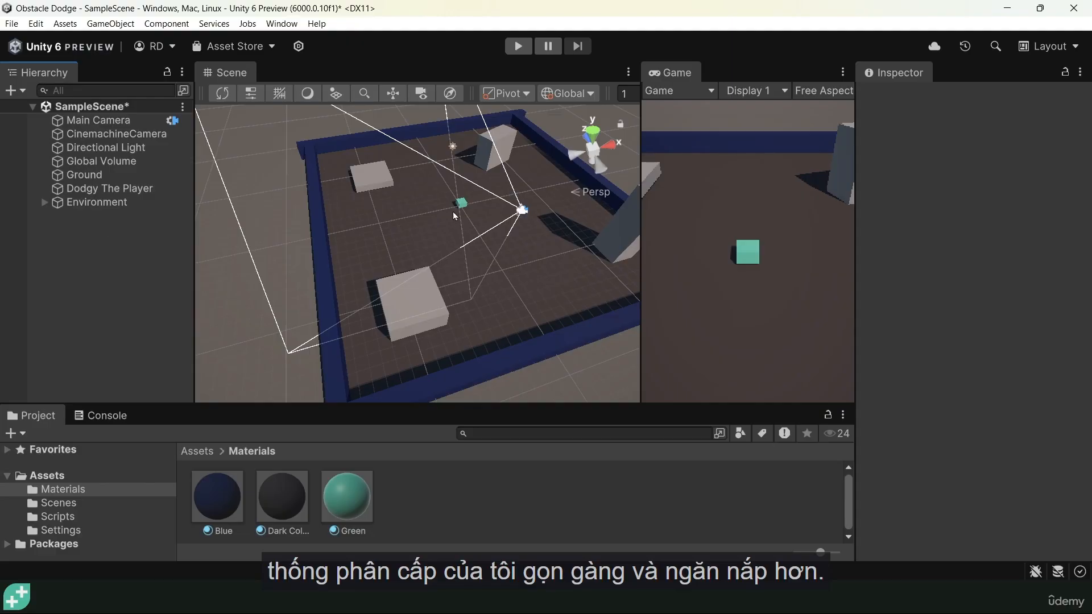
# Play the scene in an enlarged Game view and run the player forward to test wall collisions, ending play mode after the test
pyautogui.click(518, 46)
pyautogui.moveTo(643, 233); pyautogui.dragTo(401, 232)
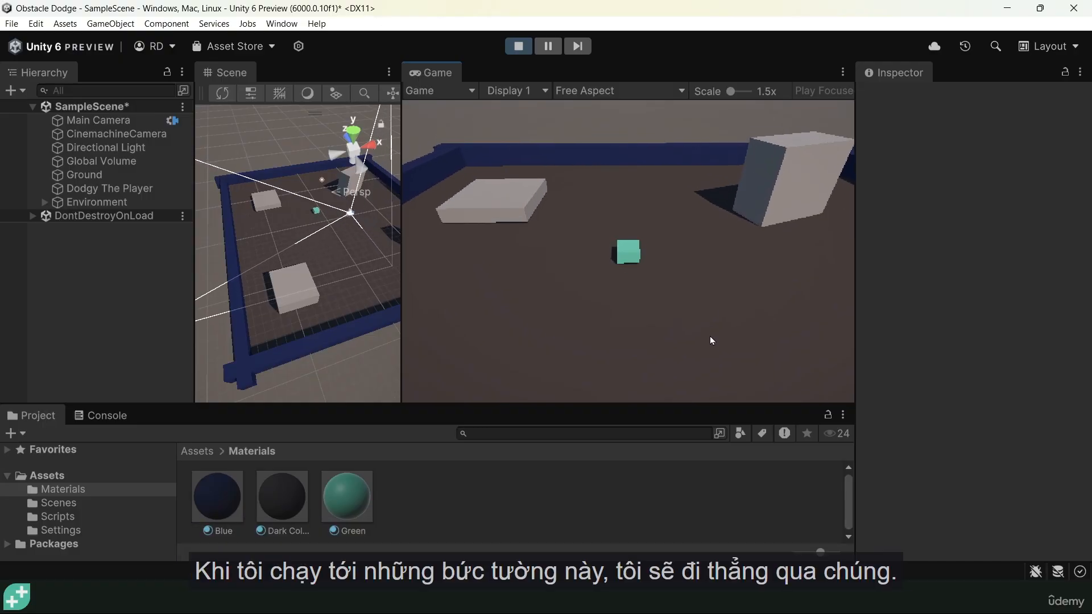
pyautogui.press('w')
pyautogui.press('w')
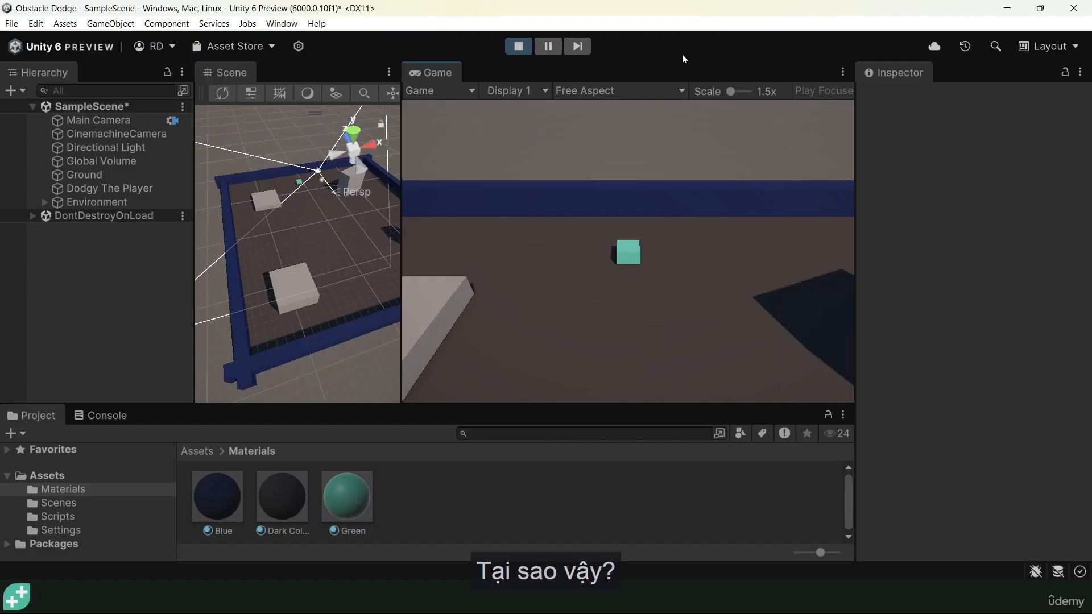
pyautogui.click(517, 46)
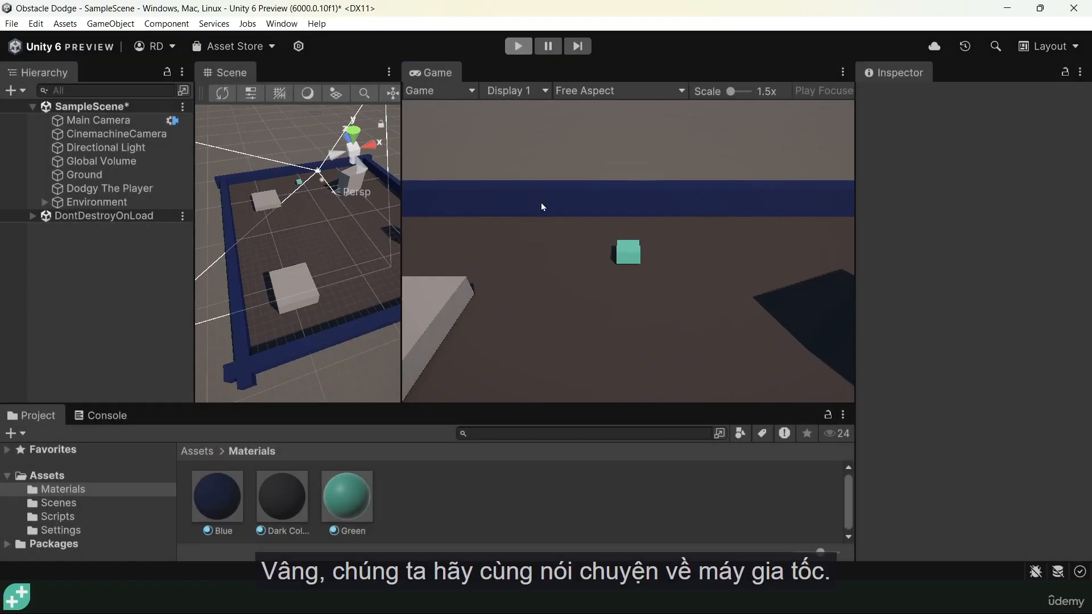
# Widen the Scene view, select Dodgy The Player and frame it up close
pyautogui.moveTo(404, 287); pyautogui.dragTo(677, 284)
pyautogui.scroll(2, 441, 172)
pyautogui.moveTo(467, 169); pyautogui.dragTo(492, 266, button='middle')
pyautogui.click(493, 267)
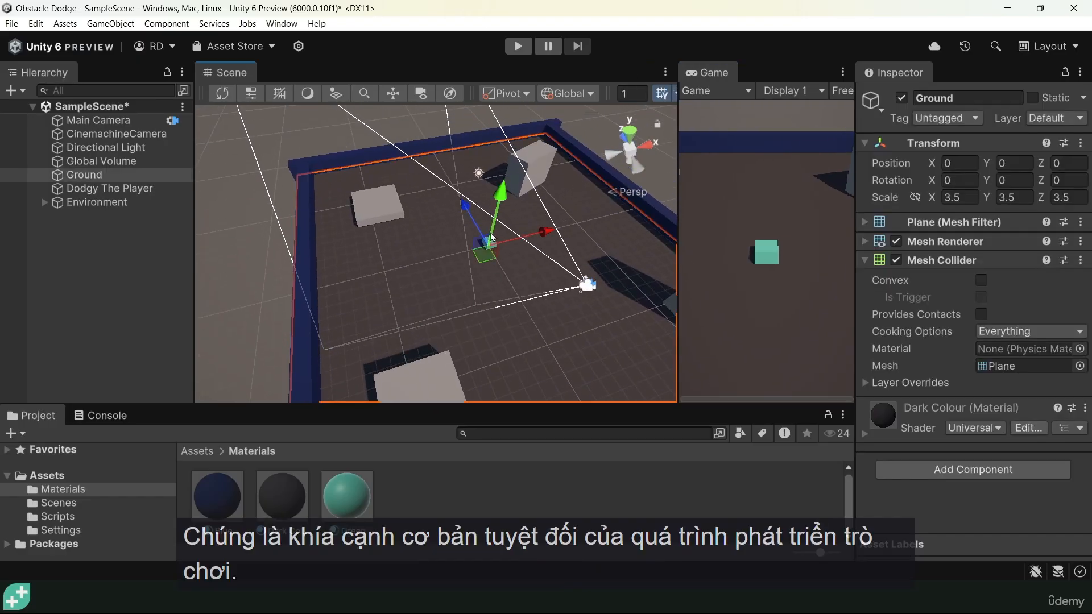
pyautogui.click(494, 245)
pyautogui.press('f')
pyautogui.moveTo(512, 303)
pyautogui.keyDown('alt'); pyautogui.mouseDown()
pyautogui.moveTo(599, 241)
pyautogui.moveTo(602, 219)
pyautogui.mouseUp(); pyautogui.keyUp('alt')
pyautogui.scroll(-5, 411, 247)
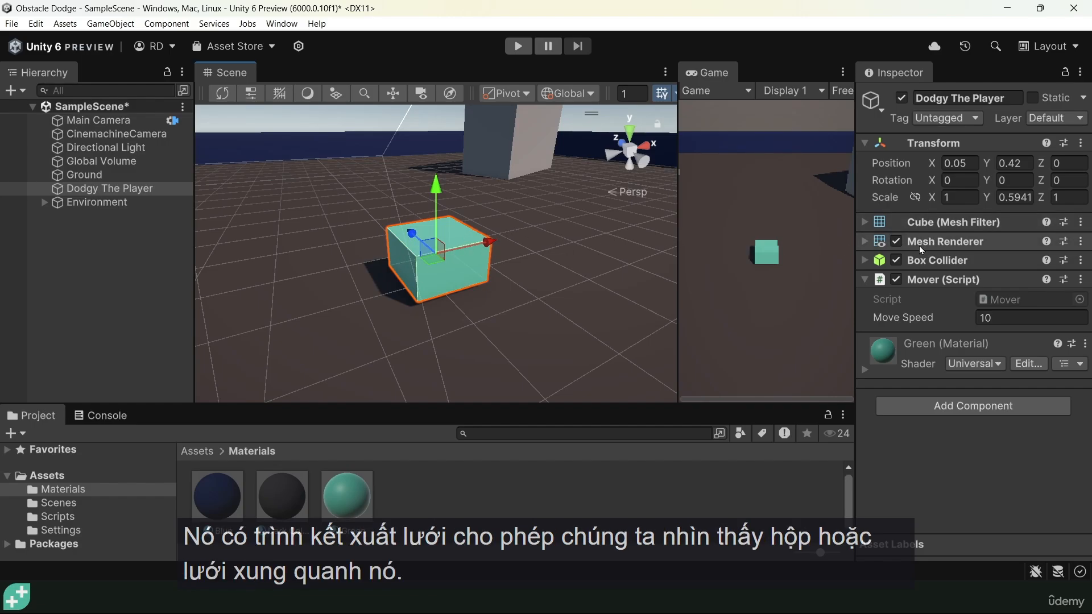
# Toggle the player's Mesh Renderer off and back on to inspect its Box Collider outline
pyautogui.click(897, 241)
pyautogui.click(897, 241)
pyautogui.click(897, 241)
pyautogui.click(897, 241)
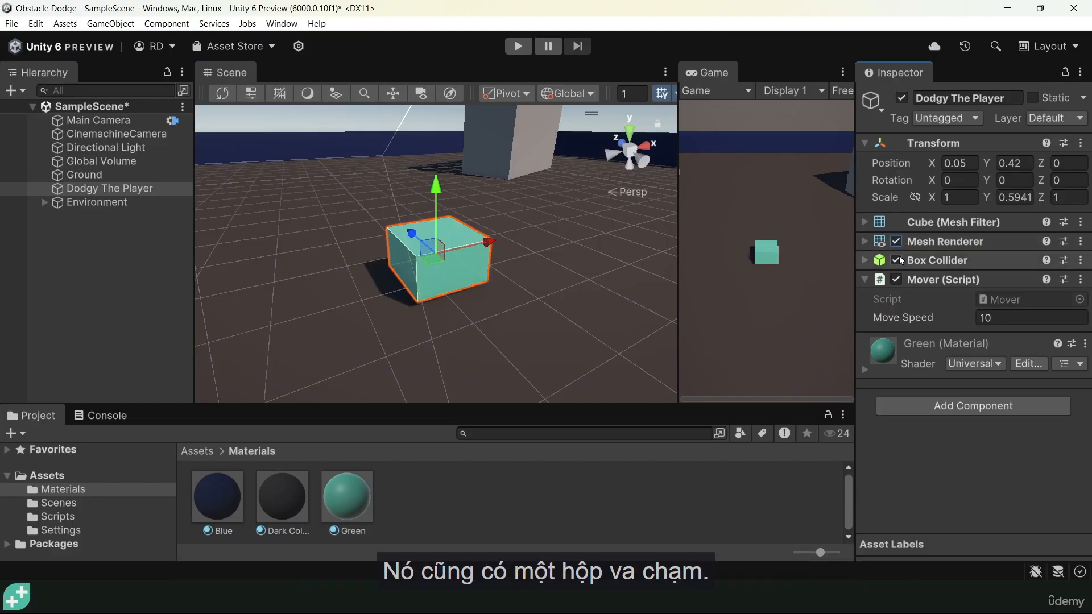
pyautogui.click(897, 241)
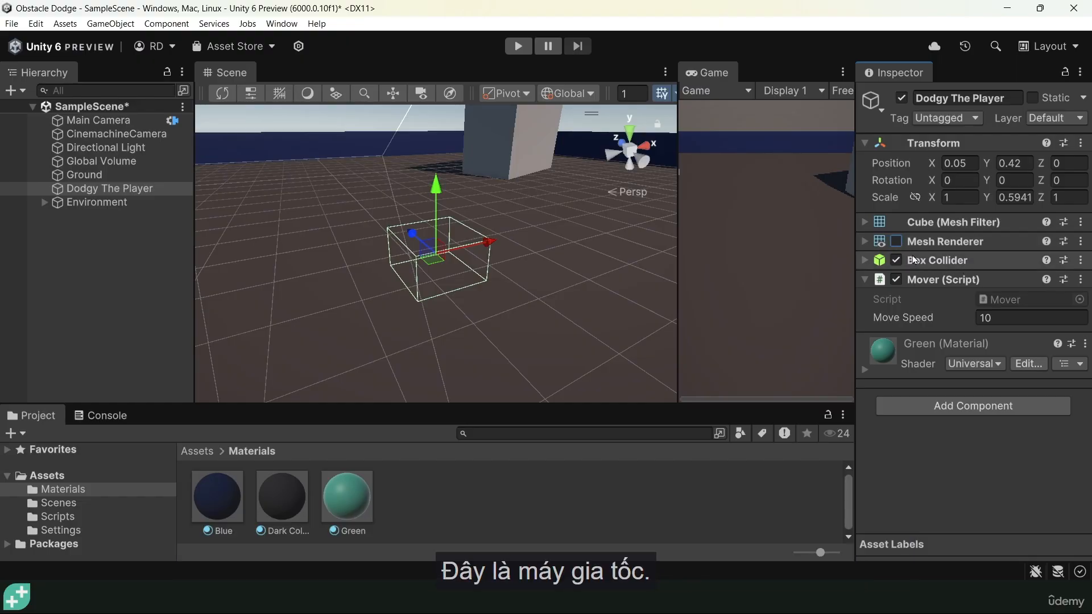
pyautogui.click(897, 241)
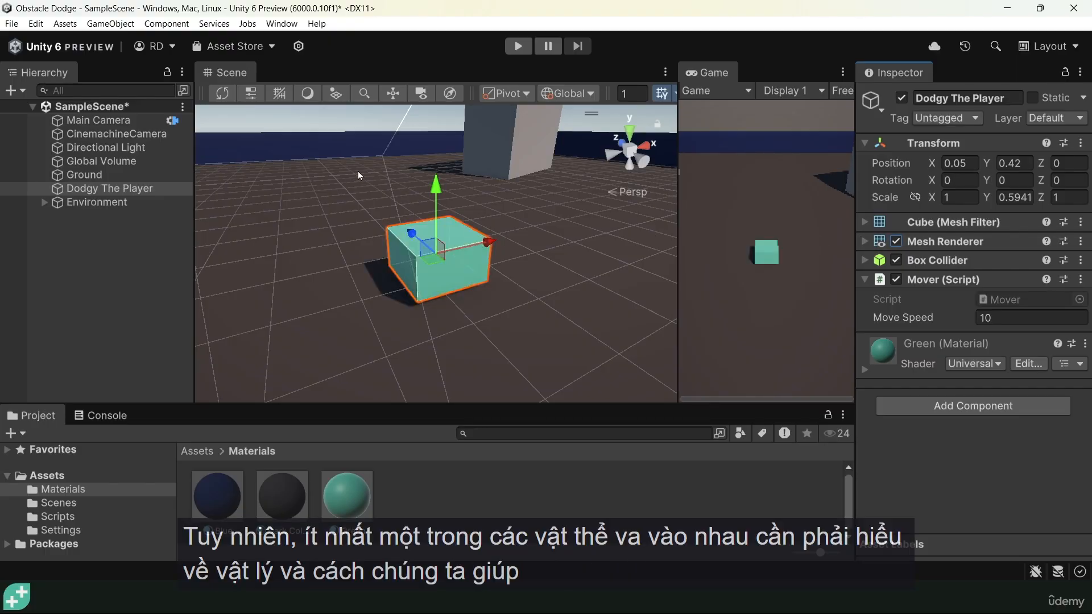
# Add a Rigidbody component to Dodgy The Player
pyautogui.moveTo(330, 168); pyautogui.dragTo(394, 220, button='middle')
pyautogui.keyDown('alt'); pyautogui.moveTo(394, 219); pyautogui.dragTo(576, 228); pyautogui.keyUp('alt')
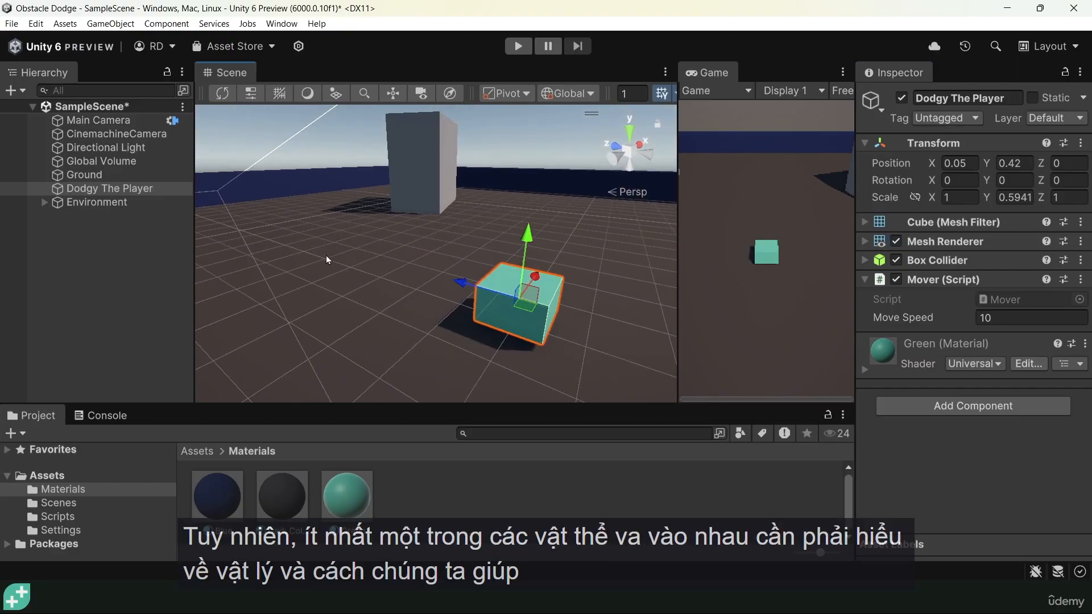
pyautogui.moveTo(377, 246); pyautogui.dragTo(449, 205, button='middle')
pyautogui.keyDown('alt'); pyautogui.moveTo(448, 205); pyautogui.dragTo(275, 226); pyautogui.keyUp('alt')
pyautogui.moveTo(418, 222); pyautogui.dragTo(341, 213, button='middle')
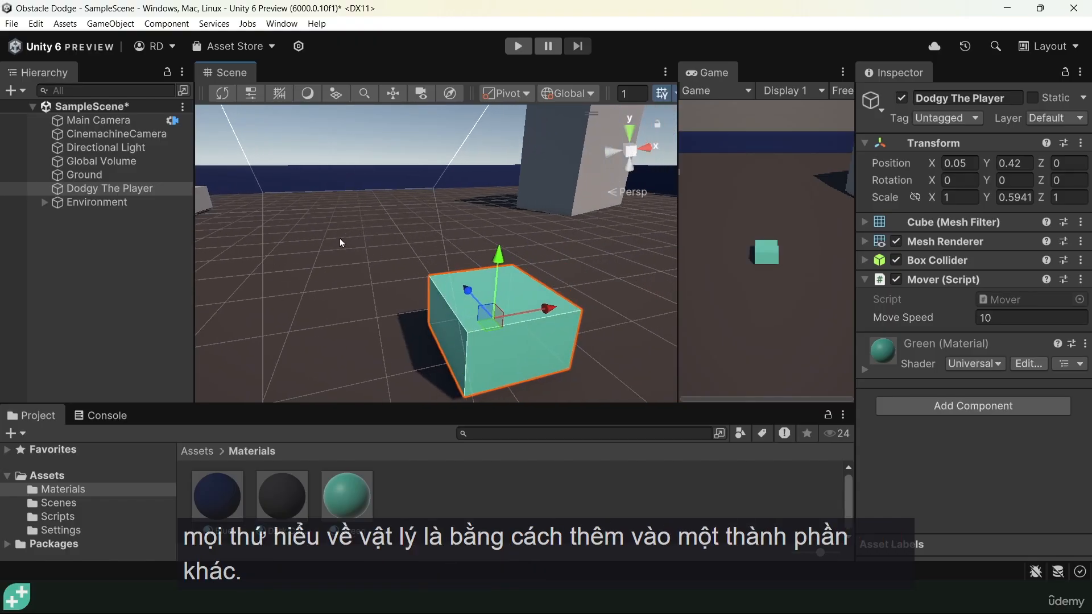
pyautogui.keyDown('alt'); pyautogui.moveTo(339, 238); pyautogui.dragTo(366, 237); pyautogui.keyUp('alt')
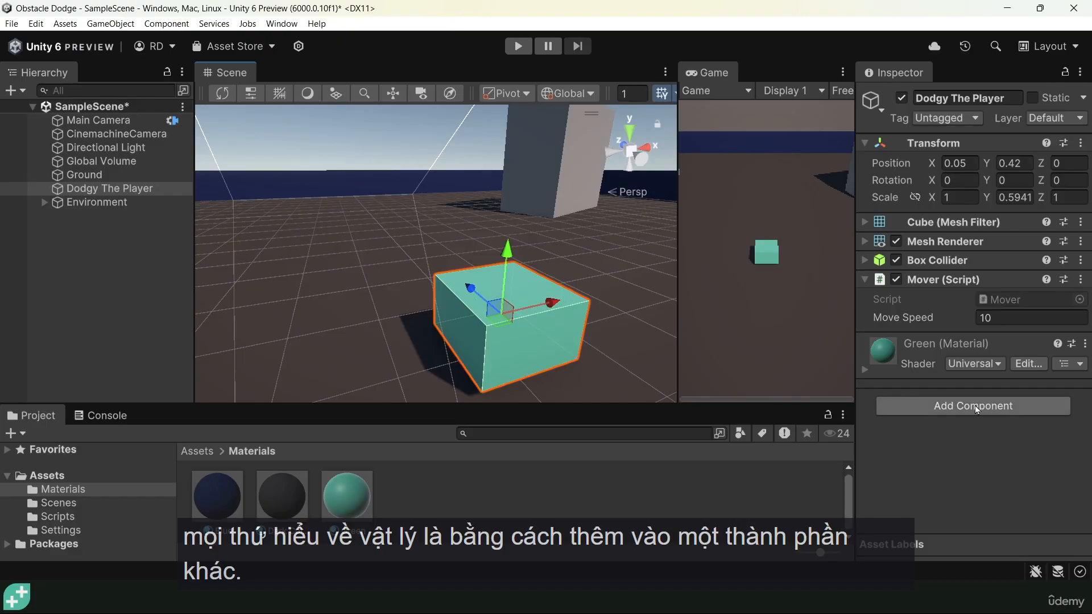
pyautogui.click(957, 407)
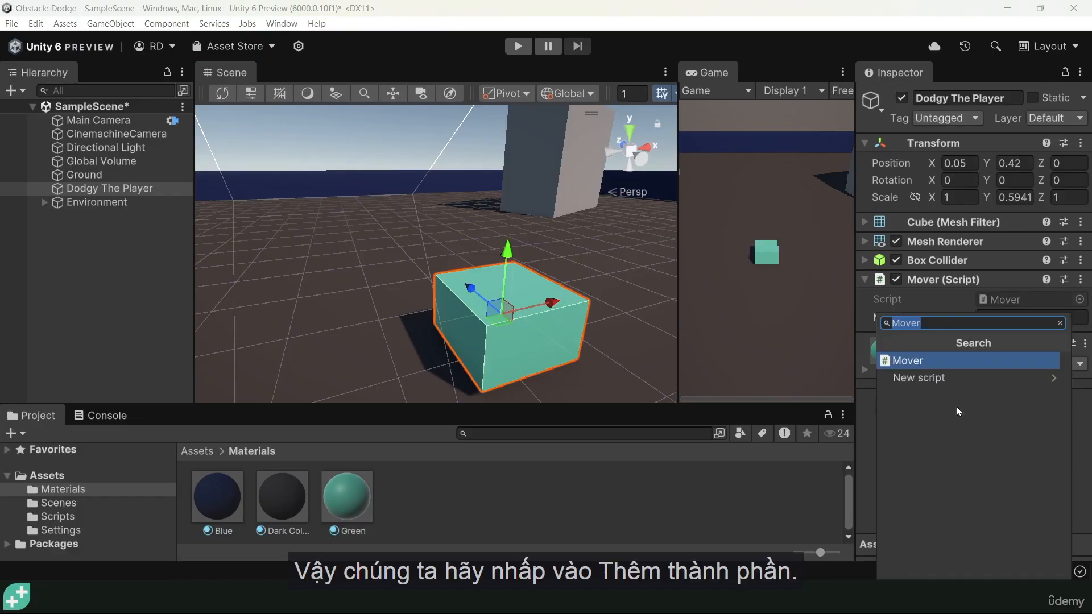
pyautogui.write('rigid')
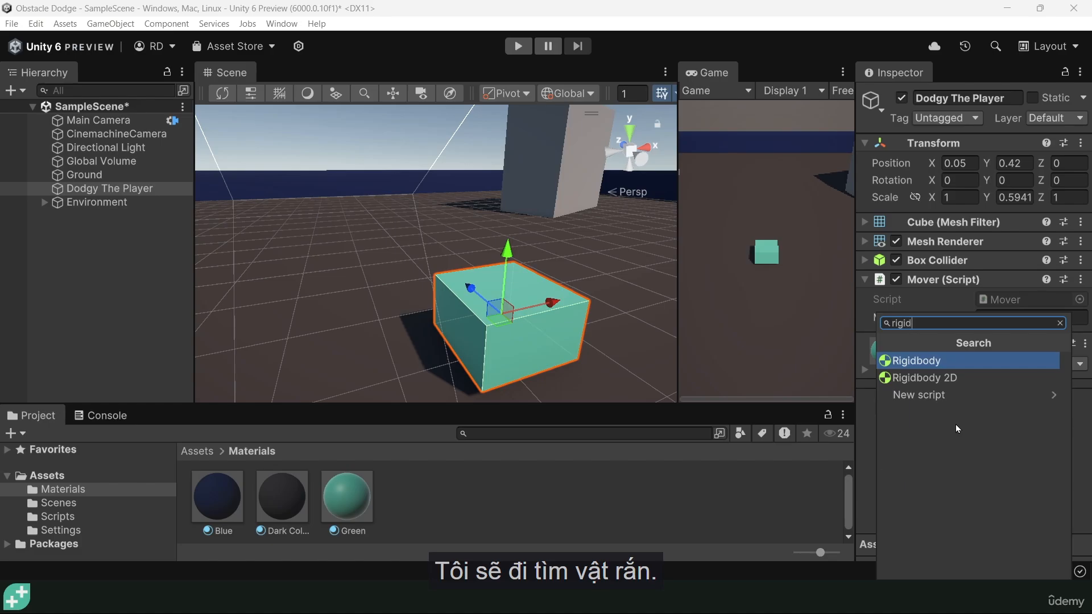
pyautogui.click(928, 364)
pyautogui.scroll(-2, 924, 363)
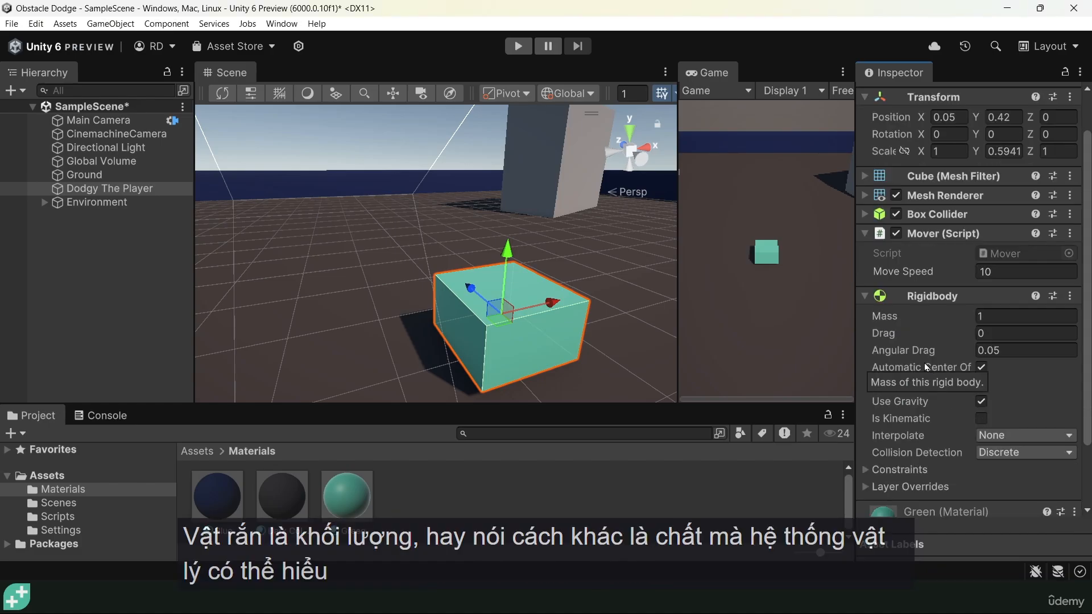
# Raise the player to about Y 3.85 and run the scene briefly to test gravity on it
pyautogui.moveTo(529, 339); pyautogui.dragTo(527, 302, button='middle')
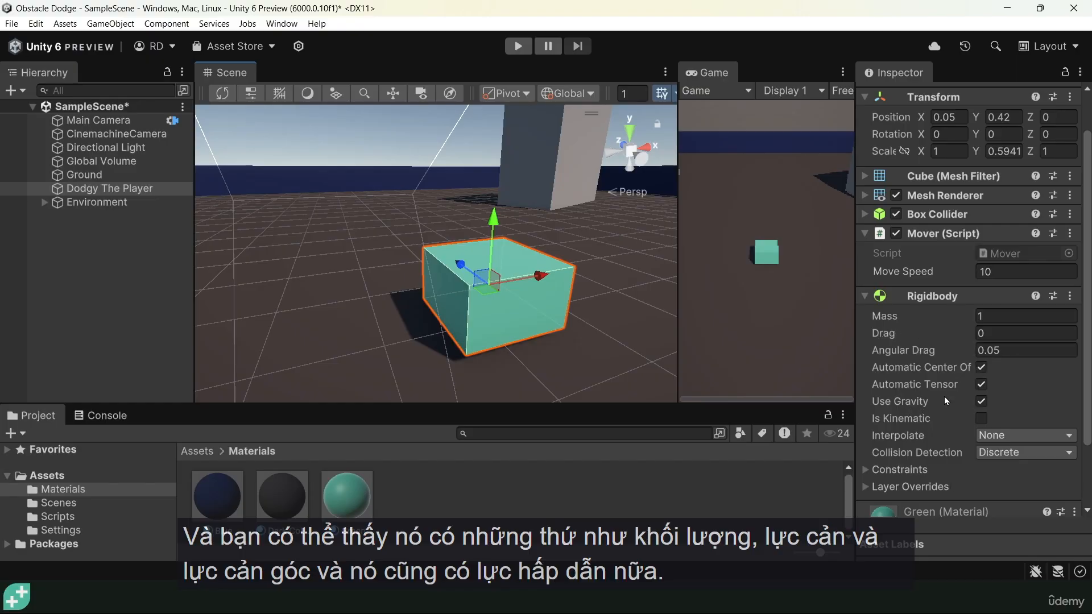
pyautogui.scroll(-5, 506, 226)
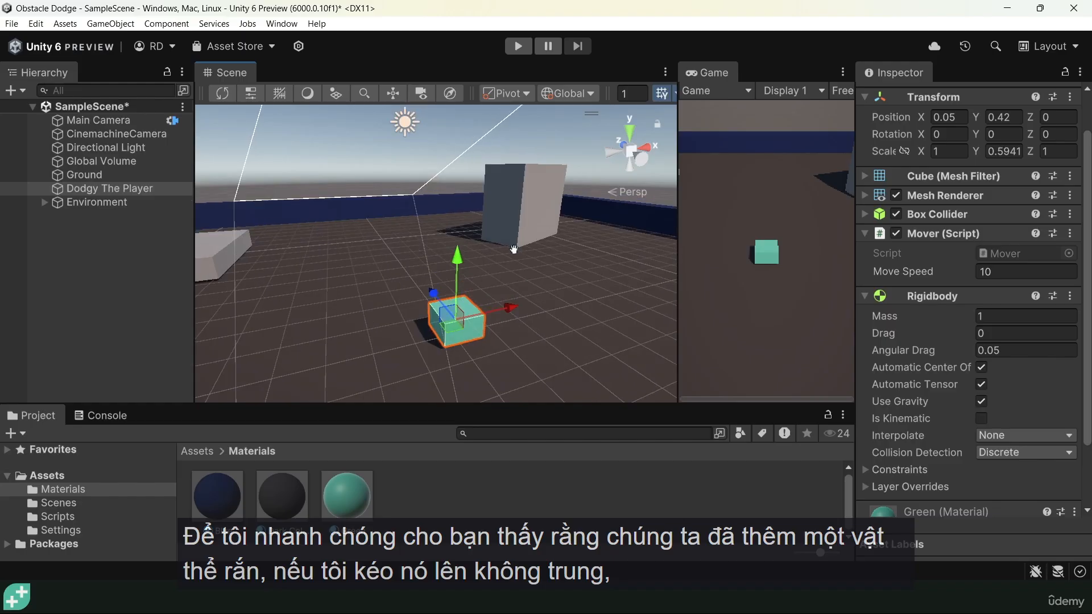
pyautogui.moveTo(467, 267); pyautogui.dragTo(472, 120)
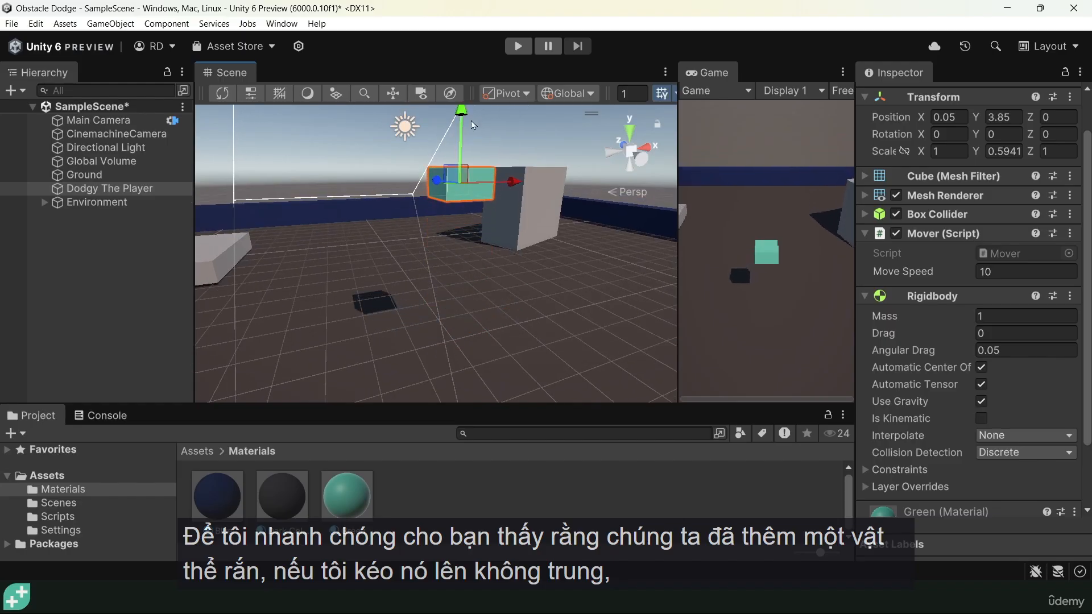
pyautogui.moveTo(522, 179); pyautogui.dragTo(522, 228, button='middle')
pyautogui.click(518, 46)
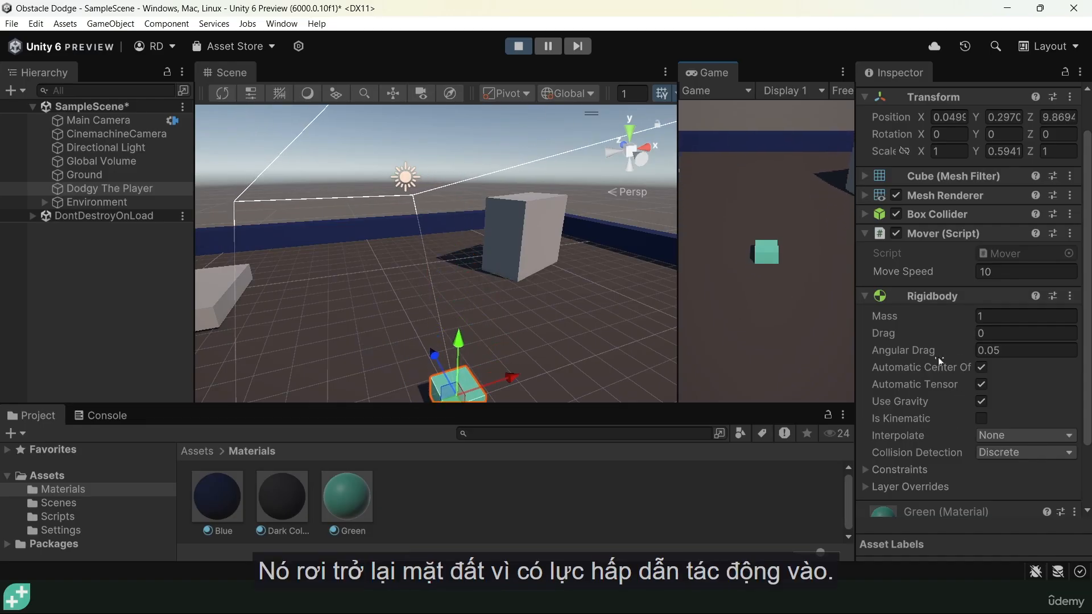
pyautogui.click(527, 45)
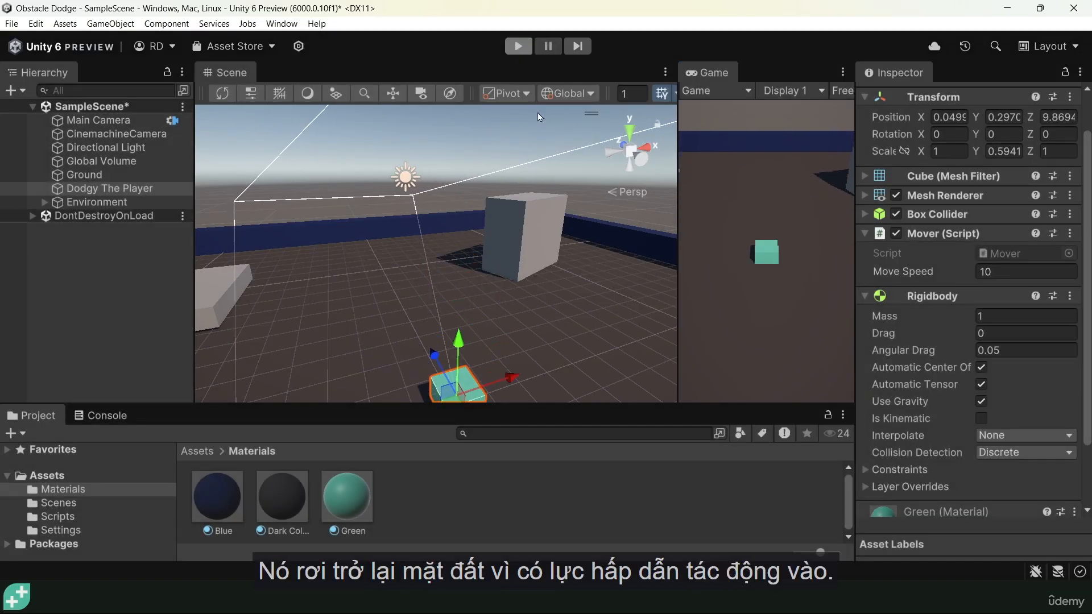
# Select the Ground plane and toggle its Mesh Collider off and back on
pyautogui.moveTo(530, 365); pyautogui.dragTo(490, 292, button='middle')
pyautogui.click(490, 291)
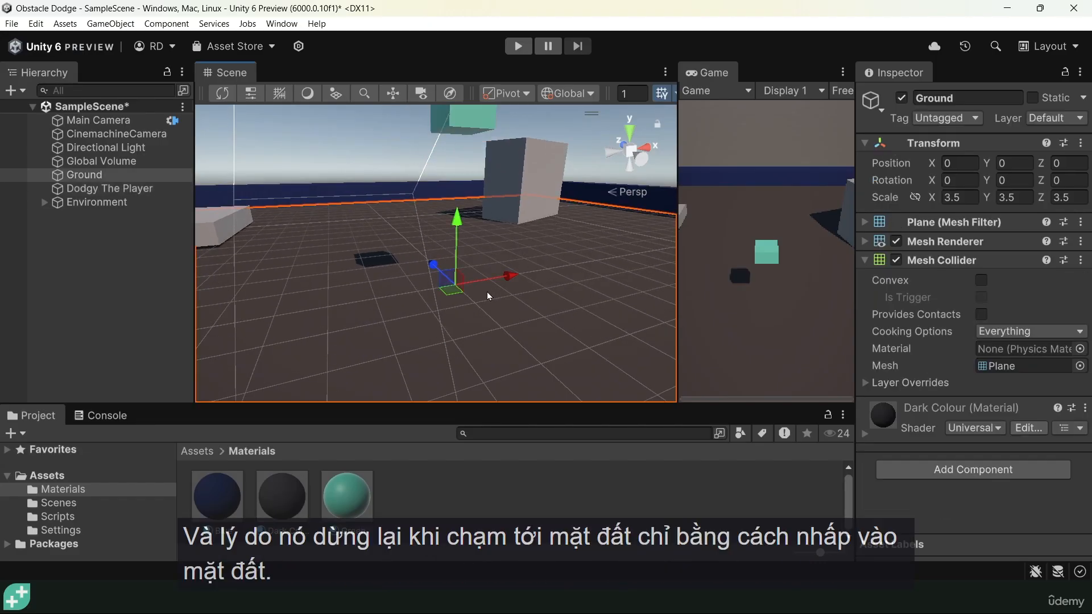
pyautogui.click(91, 175)
pyautogui.click(899, 263)
pyautogui.click(898, 262)
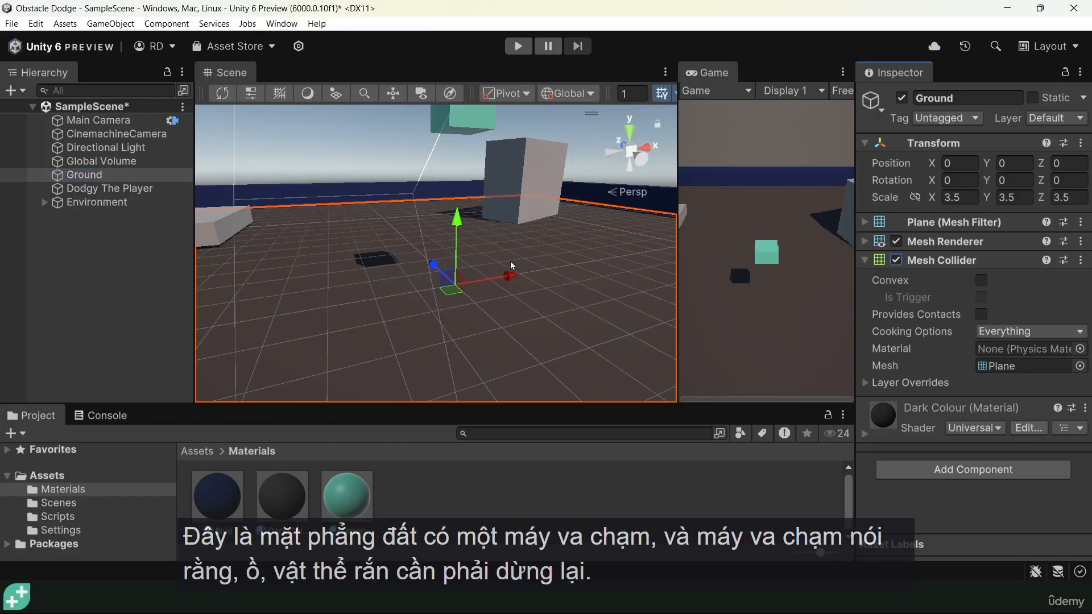
pyautogui.moveTo(476, 227); pyautogui.dragTo(477, 267, button='middle')
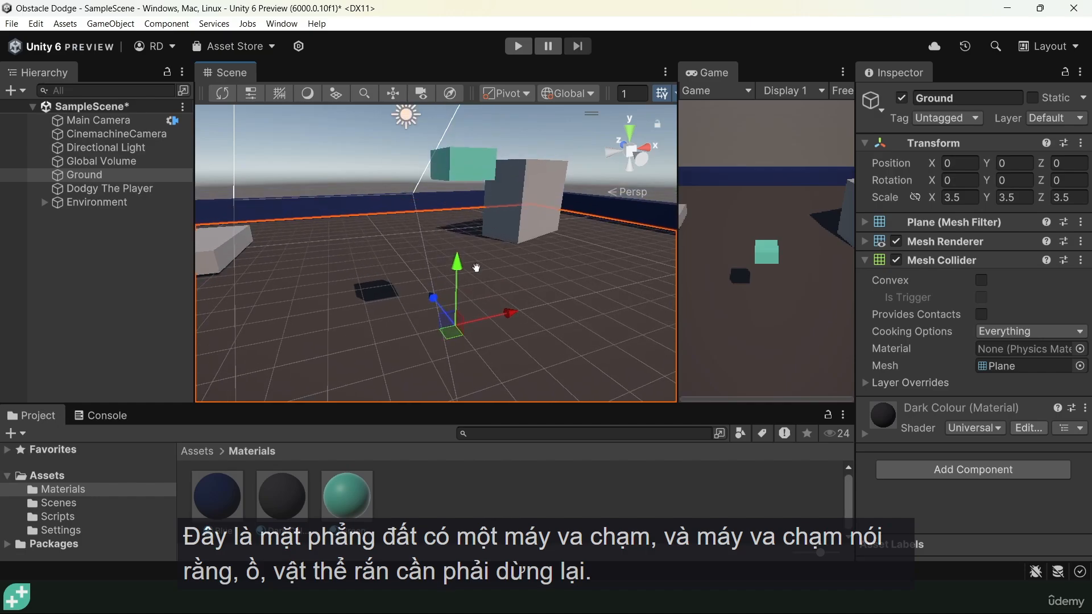
# Lower Dodgy The Player to about Y 0.341, just above the ground surface
pyautogui.click(466, 171)
pyautogui.press('f')
pyautogui.moveTo(453, 125); pyautogui.dragTo(455, 233)
pyautogui.press('f')
pyautogui.keyDown('alt'); pyautogui.moveTo(425, 352); pyautogui.dragTo(592, 271); pyautogui.keyUp('alt')
pyautogui.keyDown('alt'); pyautogui.moveTo(592, 270); pyautogui.dragTo(475, 253, button='right'); pyautogui.keyUp('alt')
pyautogui.keyDown('alt'); pyautogui.moveTo(423, 267); pyautogui.dragTo(425, 286); pyautogui.keyUp('alt')
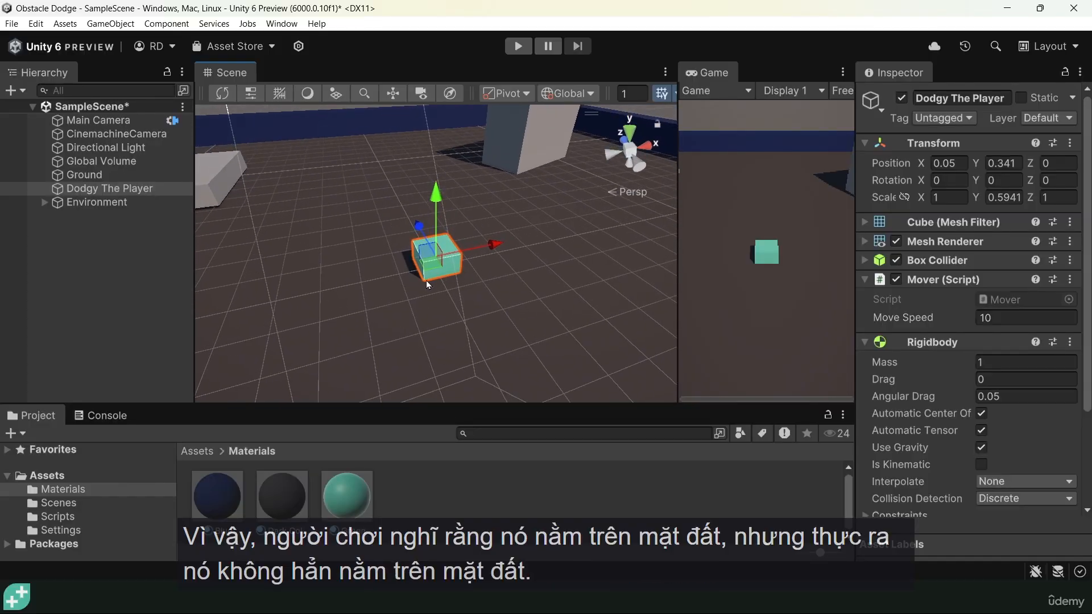
# Turn off Use Gravity on the player's Rigidbody and run the scene, moving the player forward
pyautogui.click(981, 448)
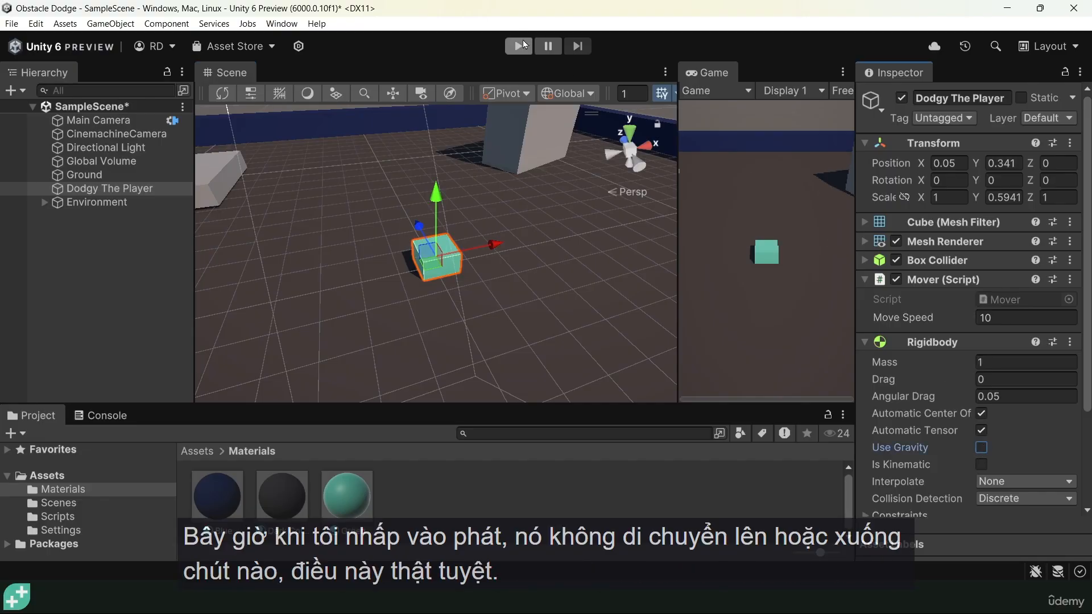
pyautogui.click(518, 46)
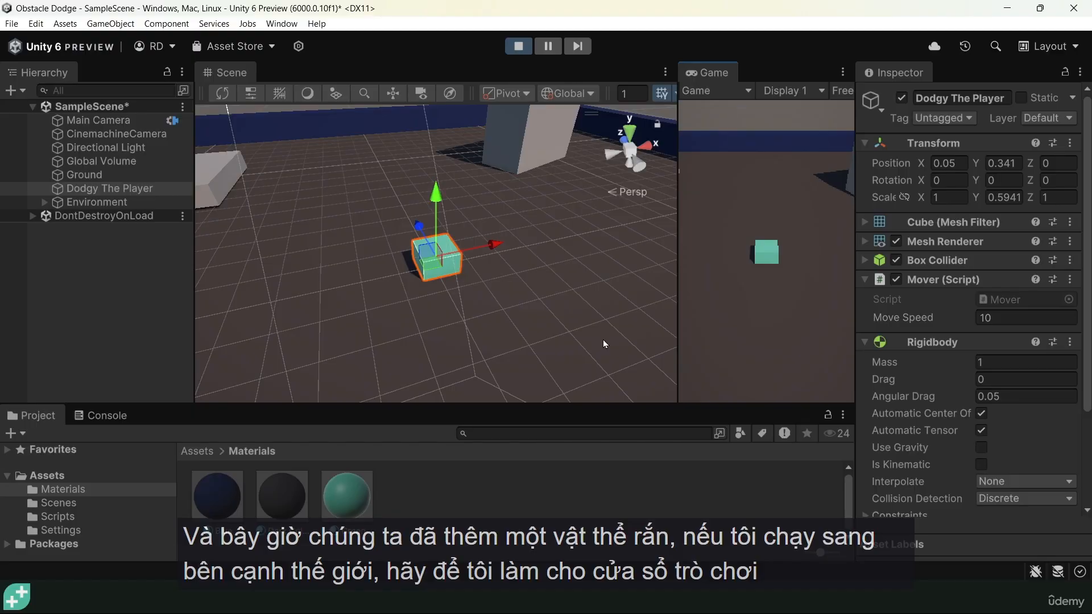
pyautogui.press('w')
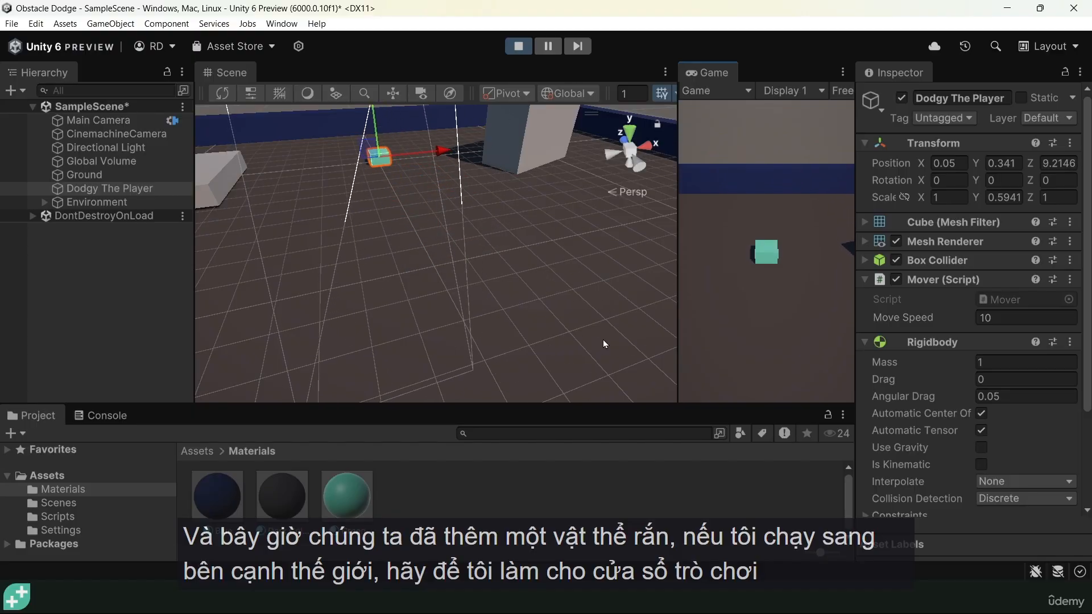
# Enlarge the Game view, drive the player into the far blue wall to test the collision, and stop the scene
pyautogui.moveTo(677, 297); pyautogui.dragTo(317, 349)
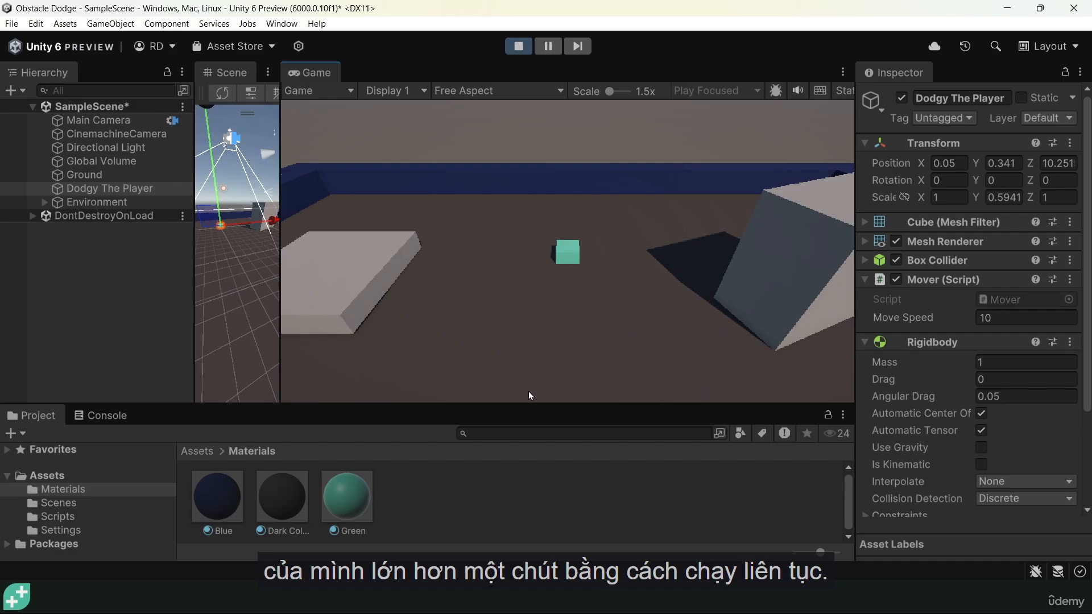
pyautogui.press('w')
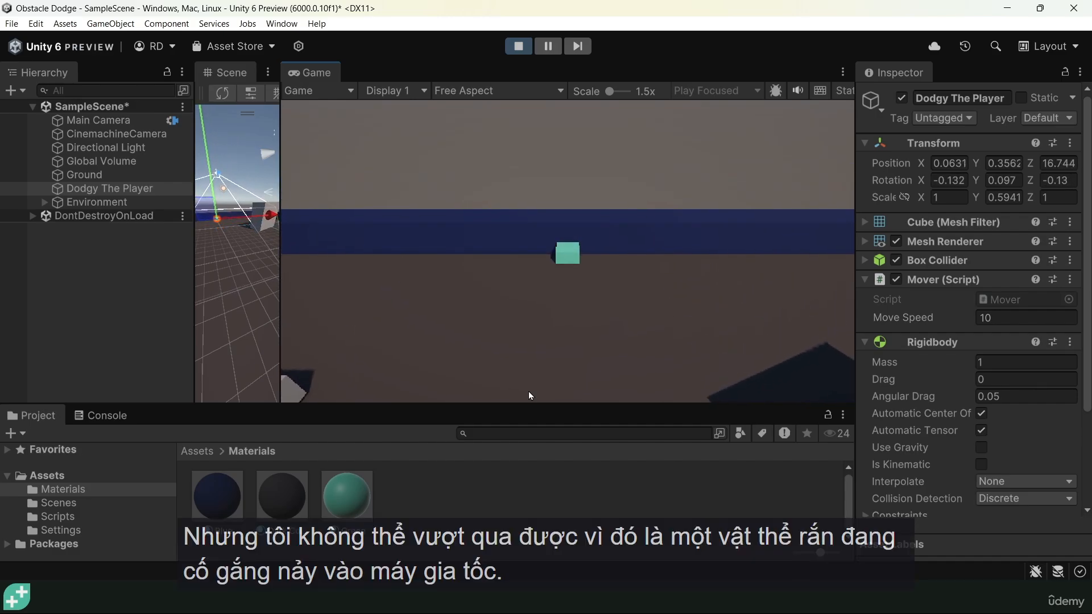
pyautogui.press('w')
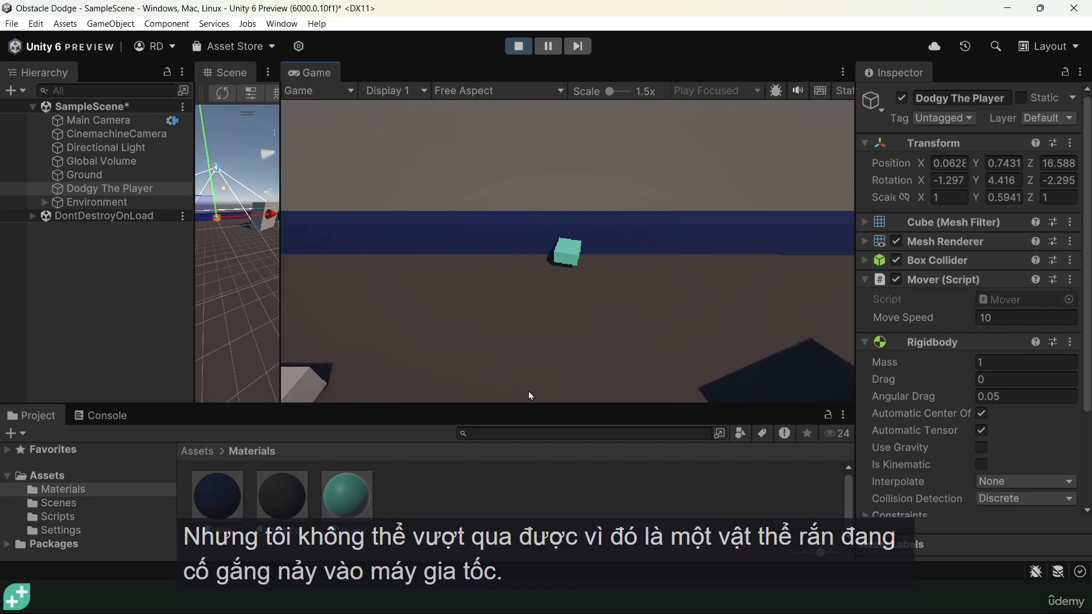
pyautogui.press('w')
pyautogui.press('w')
pyautogui.press('a')
pyautogui.press('w')
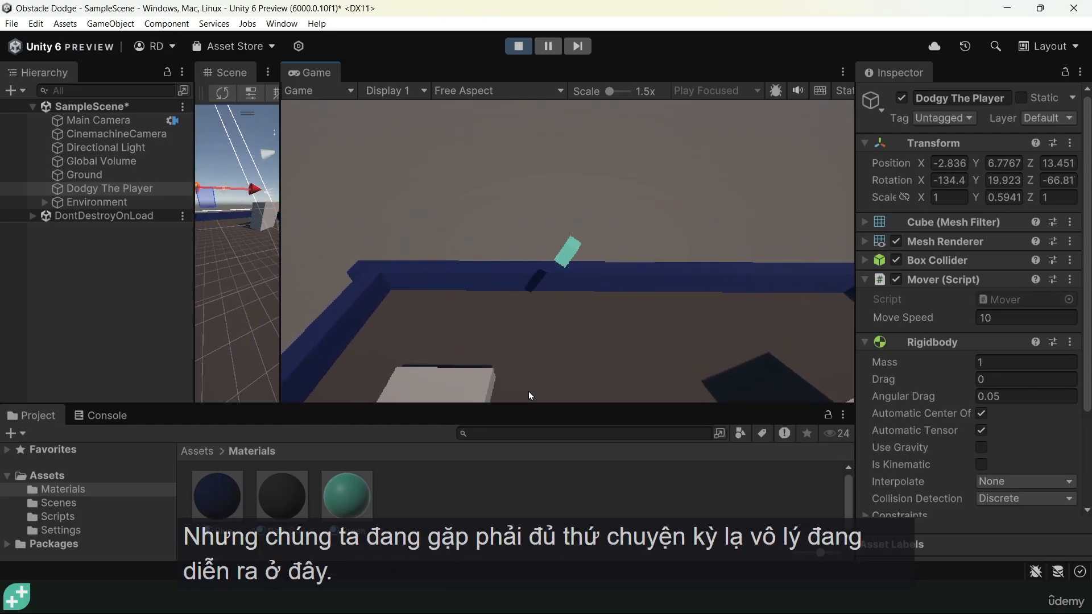
pyautogui.click(518, 47)
pyautogui.moveTo(281, 292); pyautogui.dragTo(619, 279)
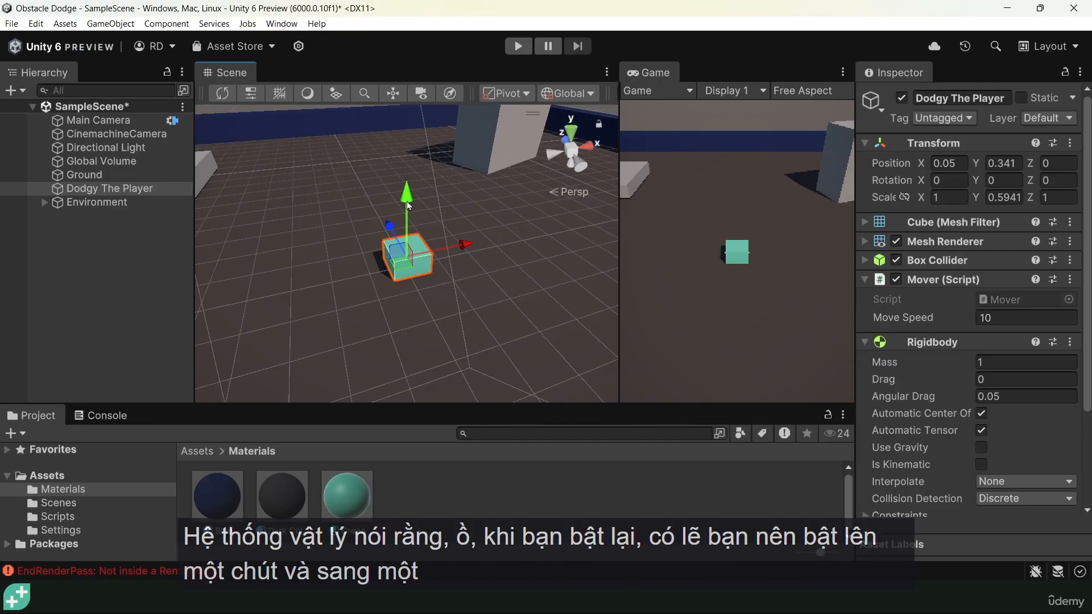
# Move the player to about Z -1.11, and try lifting and tilting it, undoing the lift and tilt
pyautogui.moveTo(391, 227); pyautogui.dragTo(408, 254)
pyautogui.press('e')
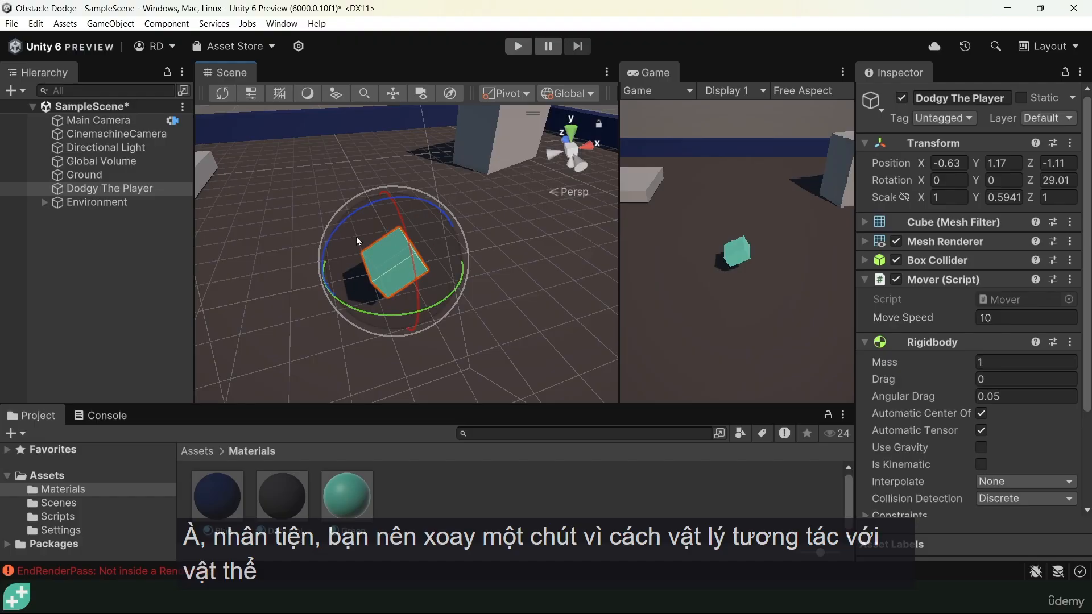
pyautogui.hotkey('ctrl', 'z')
pyautogui.hotkey('ctrl', 'z')
pyautogui.hotkey('ctrl', 'z')
# Freeze the player Rigidbody's rotation on X, Y and Z in its Constraints
pyautogui.keyDown('alt'); pyautogui.moveTo(442, 322); pyautogui.dragTo(350, 335); pyautogui.keyUp('alt')
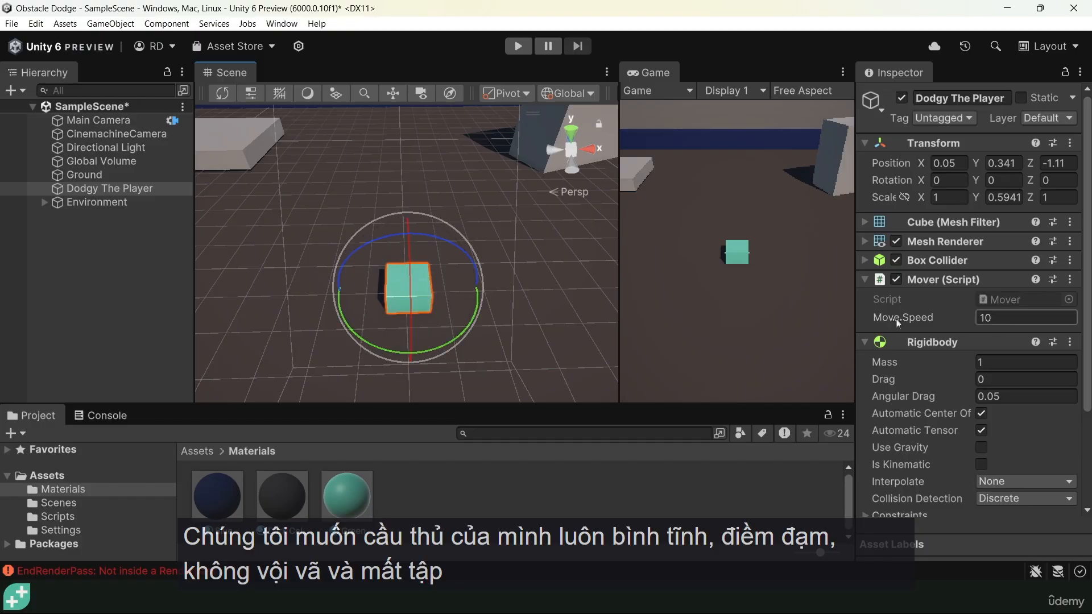
pyautogui.scroll(-3, 931, 466)
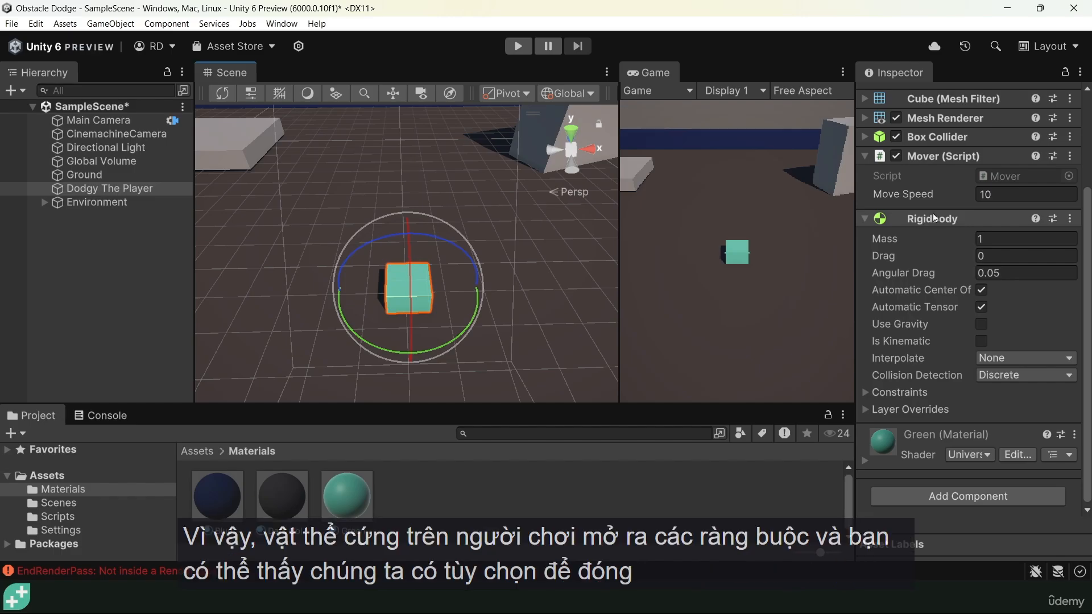
pyautogui.click(865, 391)
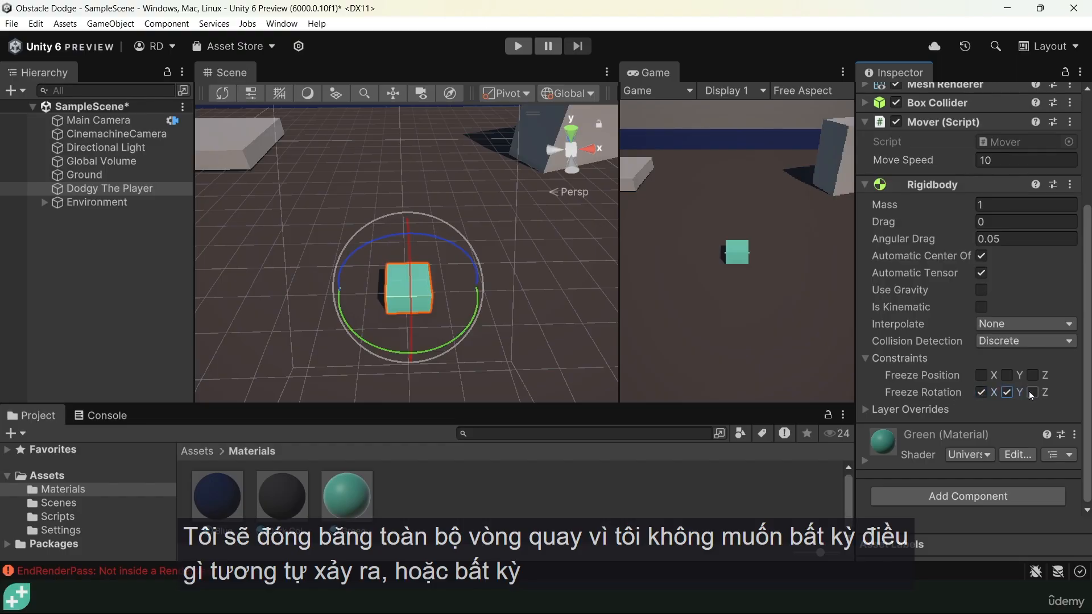
# Try rotating the player about two axes by hand and undo the rotations
pyautogui.moveTo(438, 232)
pyautogui.mouseDown()
pyautogui.moveTo(261, 231)
pyautogui.moveTo(449, 241)
pyautogui.mouseUp()
pyautogui.moveTo(411, 289); pyautogui.dragTo(421, 350)
pyautogui.hotkey('ctrl', 'z')
pyautogui.hotkey('ctrl', 'z')
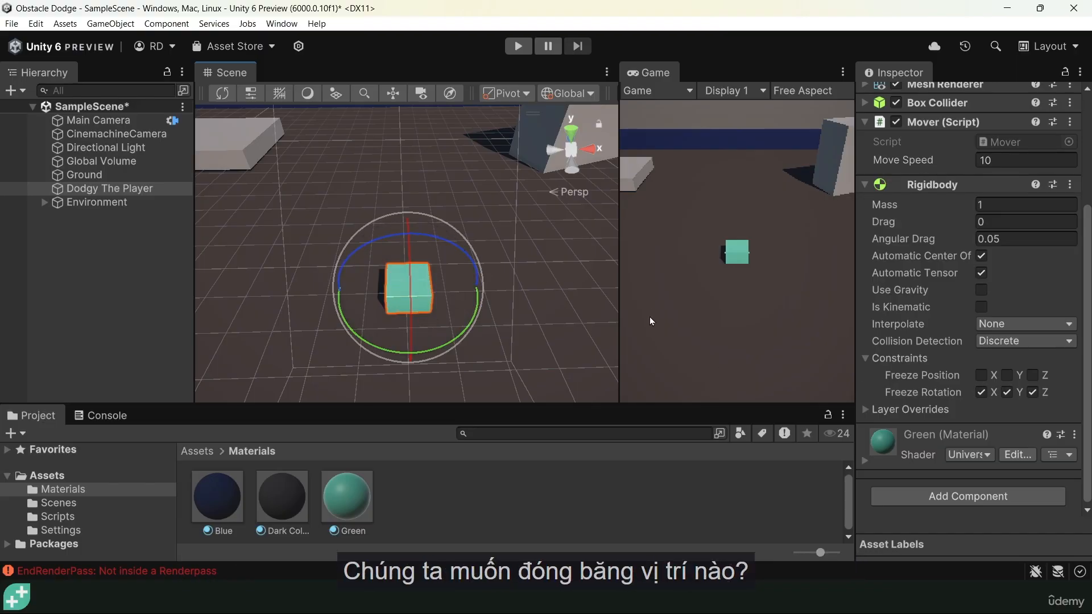
# Try sliding the player across the ground with the Move tool and undo the moves
pyautogui.press('w')
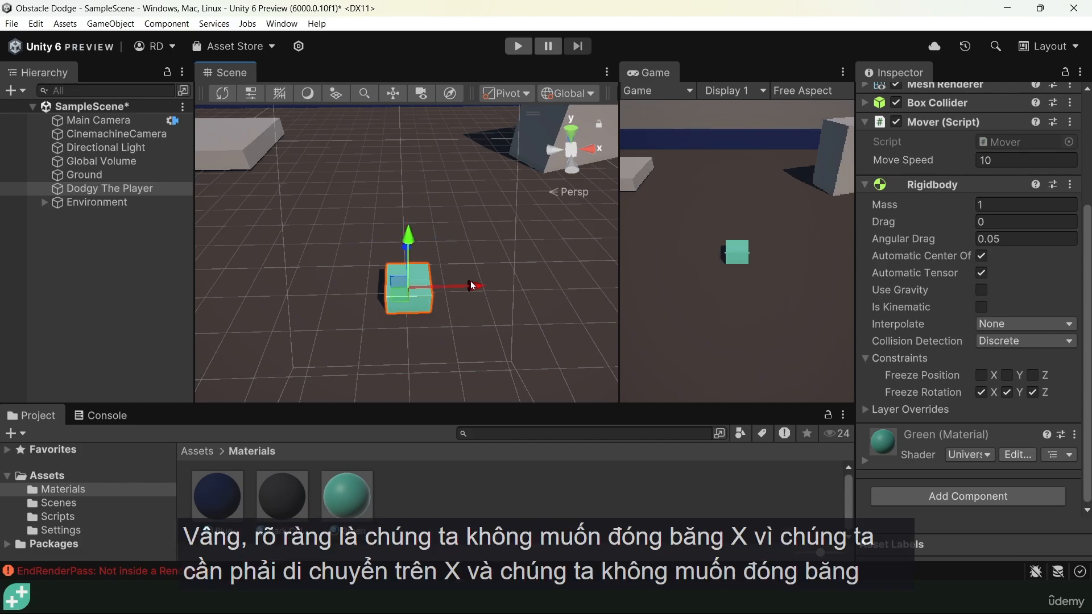
pyautogui.moveTo(456, 285); pyautogui.dragTo(576, 261)
pyautogui.keyDown('alt'); pyautogui.moveTo(369, 301); pyautogui.dragTo(483, 307); pyautogui.keyUp('alt')
pyautogui.moveTo(520, 210); pyautogui.dragTo(517, 221)
pyautogui.moveTo(428, 214)
pyautogui.mouseDown()
pyautogui.moveTo(346, 203)
pyautogui.moveTo(444, 224)
pyautogui.mouseUp()
pyautogui.hotkey('ctrl', 'z')
pyautogui.hotkey('ctrl', 'z')
# Freeze the player Rigidbody's position on Y, and try lifting the player by hand and undo the lift
pyautogui.click(1007, 376)
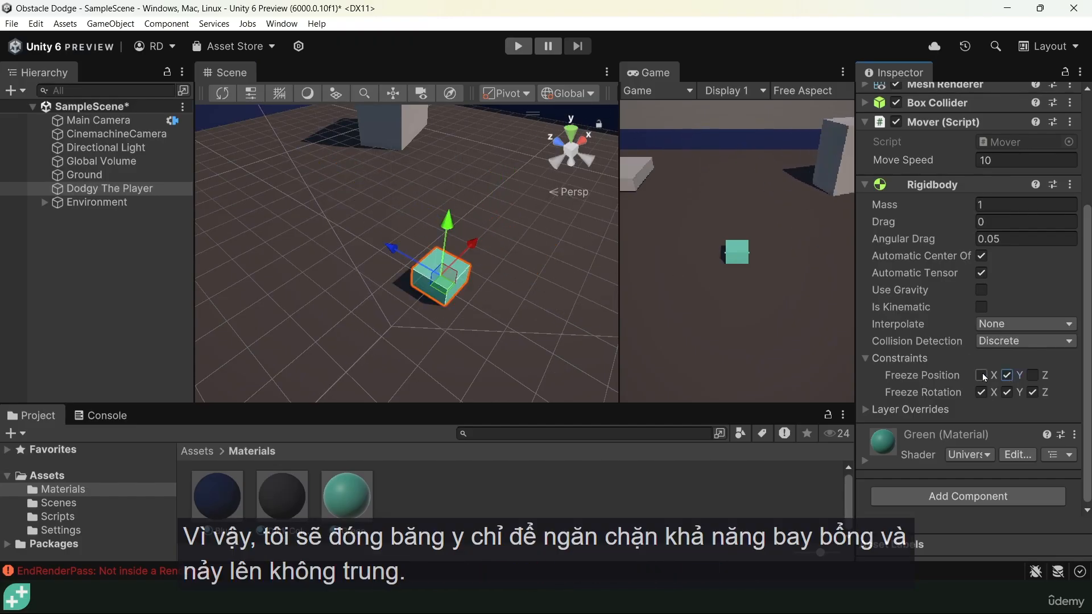
pyautogui.moveTo(447, 225); pyautogui.dragTo(456, 149)
pyautogui.hotkey('ctrl', 'z')
# Play the scene, drive the player against the walls and through the wall corner to test collisions, and stop it
pyautogui.click(517, 48)
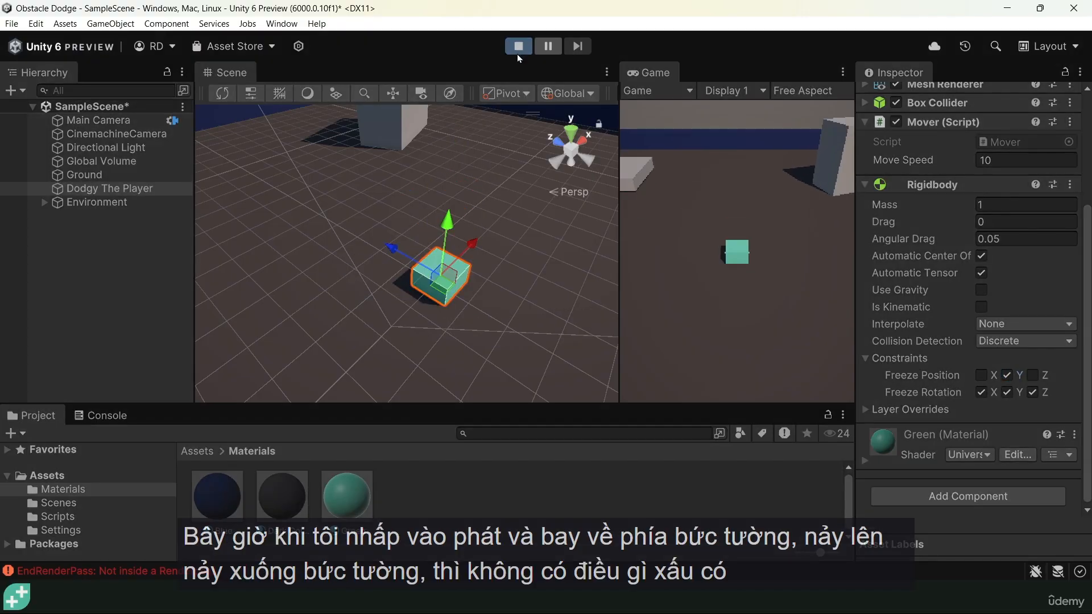
pyautogui.press('w')
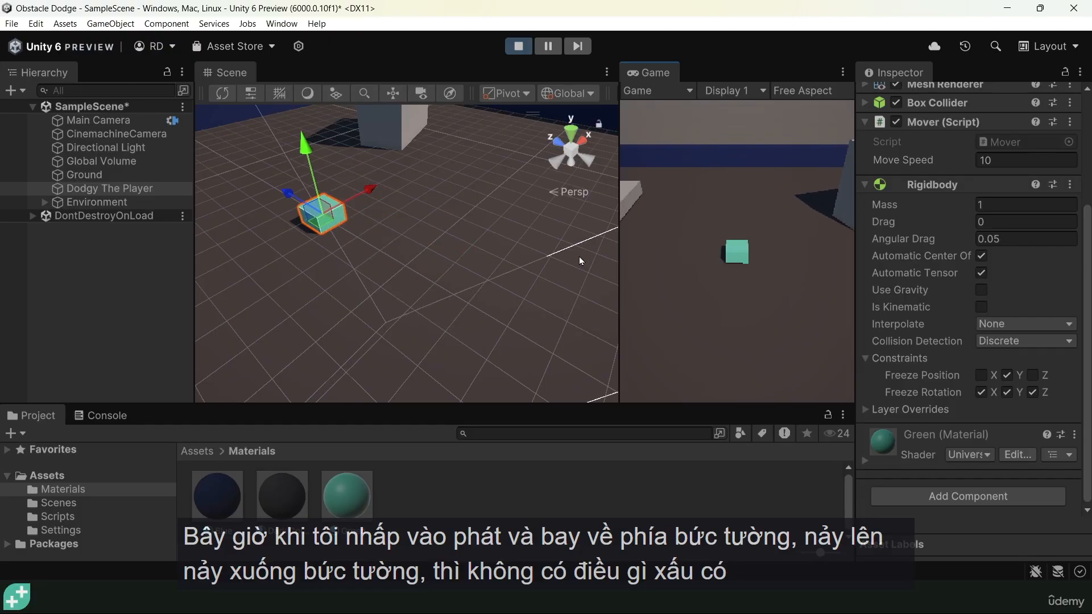
pyautogui.press('d')
pyautogui.press('s')
pyautogui.press('w')
pyautogui.press('s')
pyautogui.press('a')
pyautogui.press('w')
pyautogui.press('d')
pyautogui.press('s')
pyautogui.press('a')
pyautogui.press('d')
pyautogui.press('a')
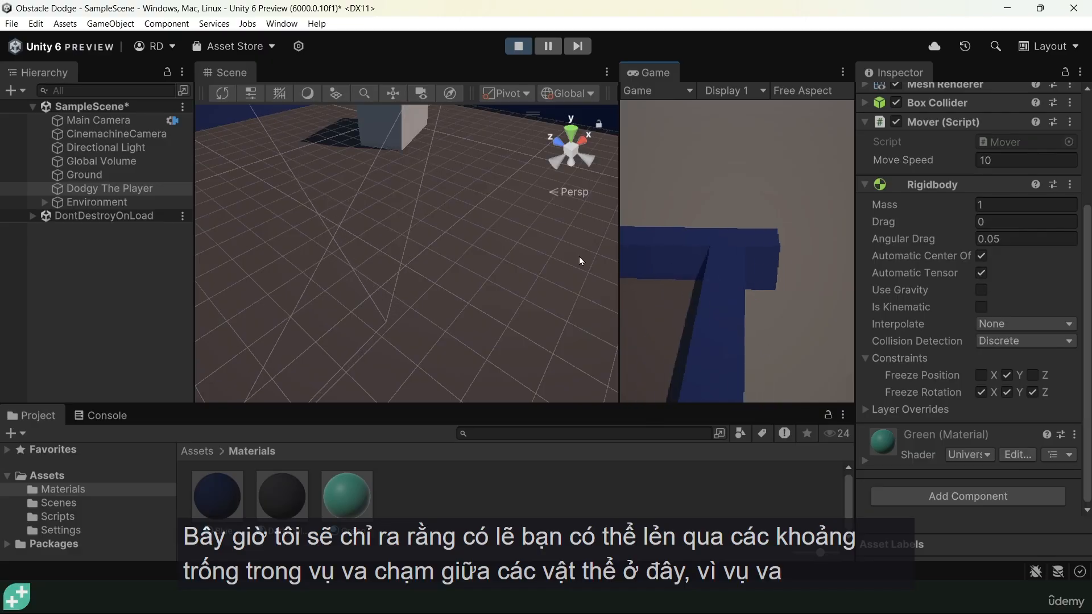
pyautogui.press('d')
pyautogui.press('a')
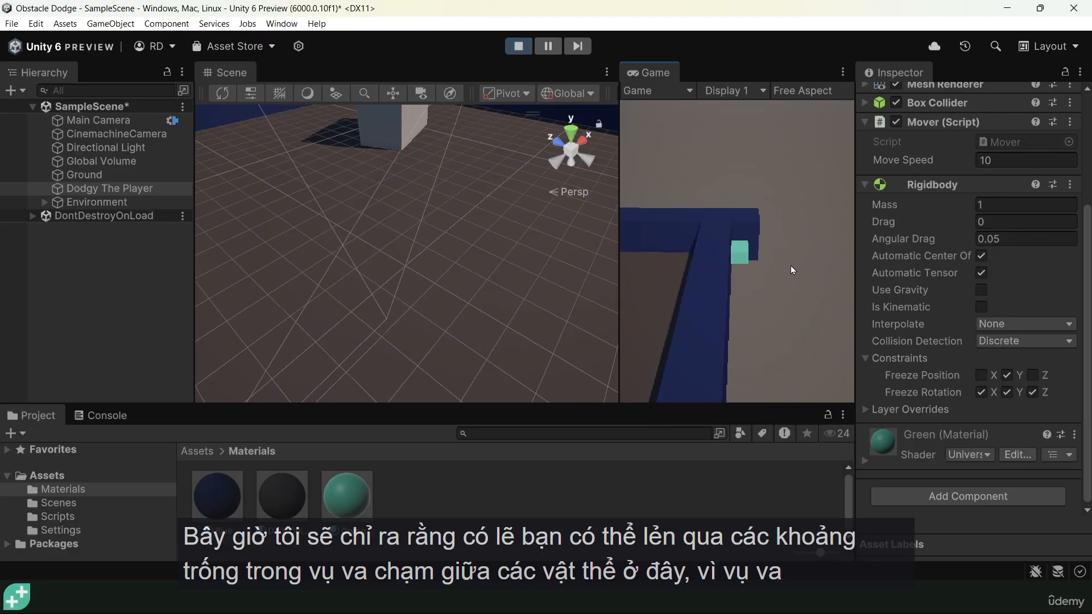
pyautogui.press('s')
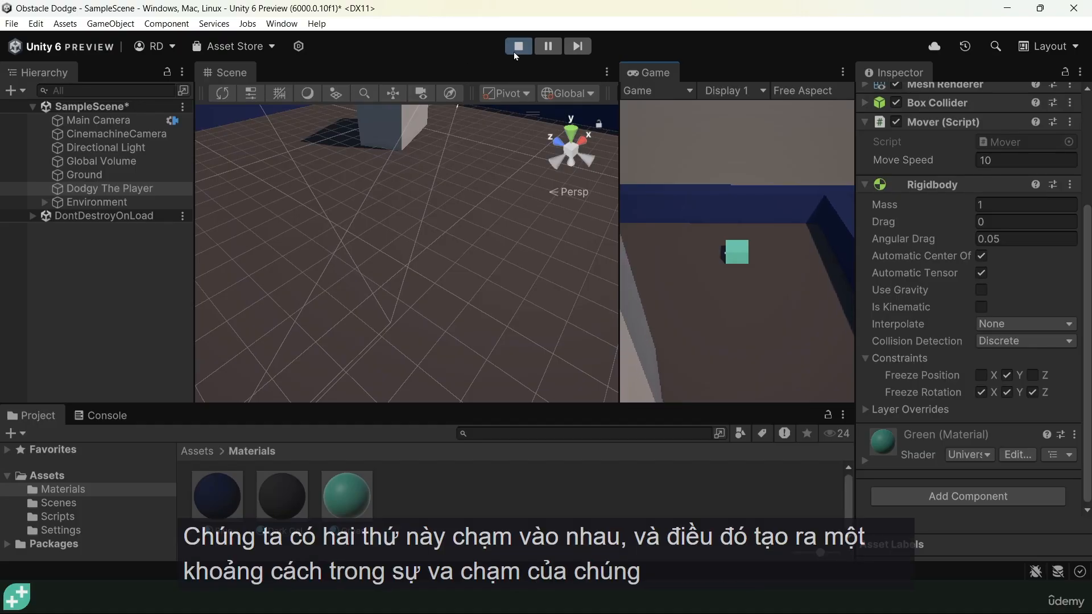
pyautogui.click(518, 46)
# Examine the corner where Wall (2) and Wall (1) meet for a gap in their colliders
pyautogui.moveTo(452, 172); pyautogui.dragTo(466, 297, button='middle')
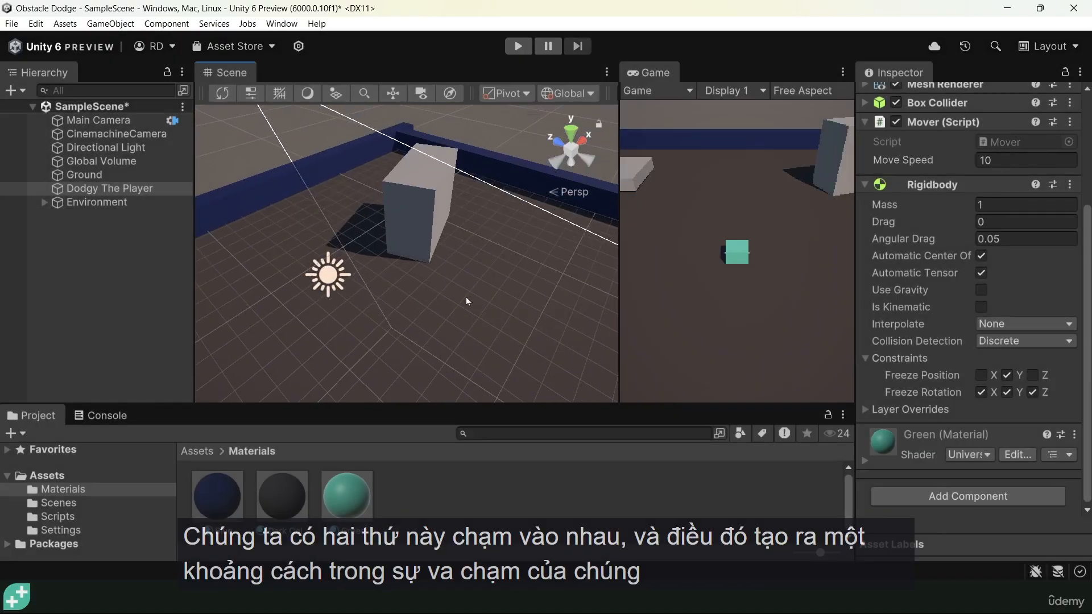
pyautogui.click(368, 141)
pyautogui.scroll(4, 367, 142)
pyautogui.moveTo(373, 144); pyautogui.dragTo(414, 247, button='middle')
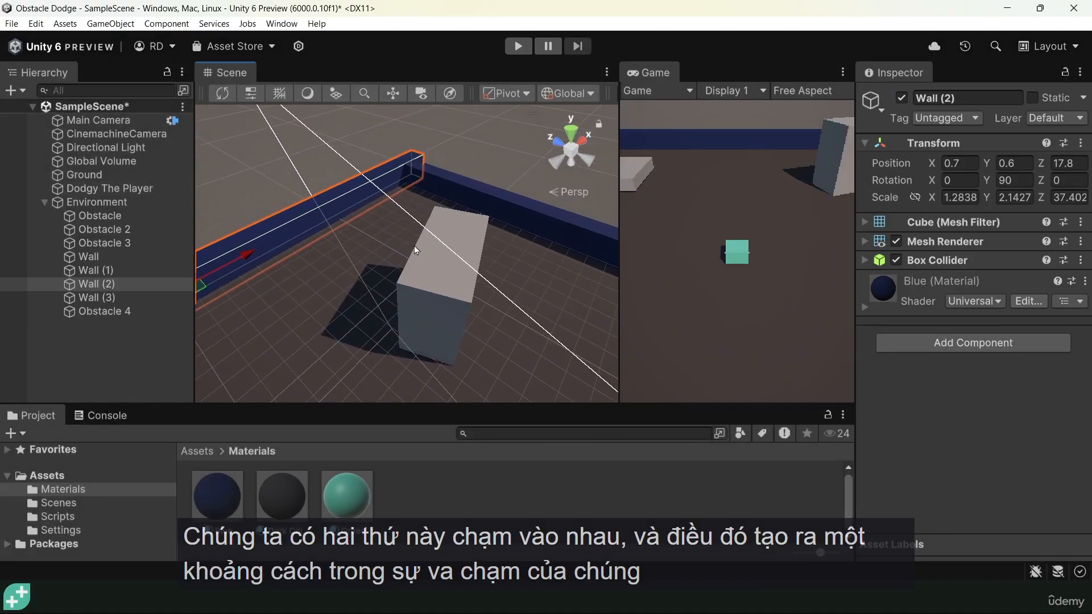
pyautogui.click(422, 181)
pyautogui.moveTo(404, 189); pyautogui.dragTo(307, 250, button='right')
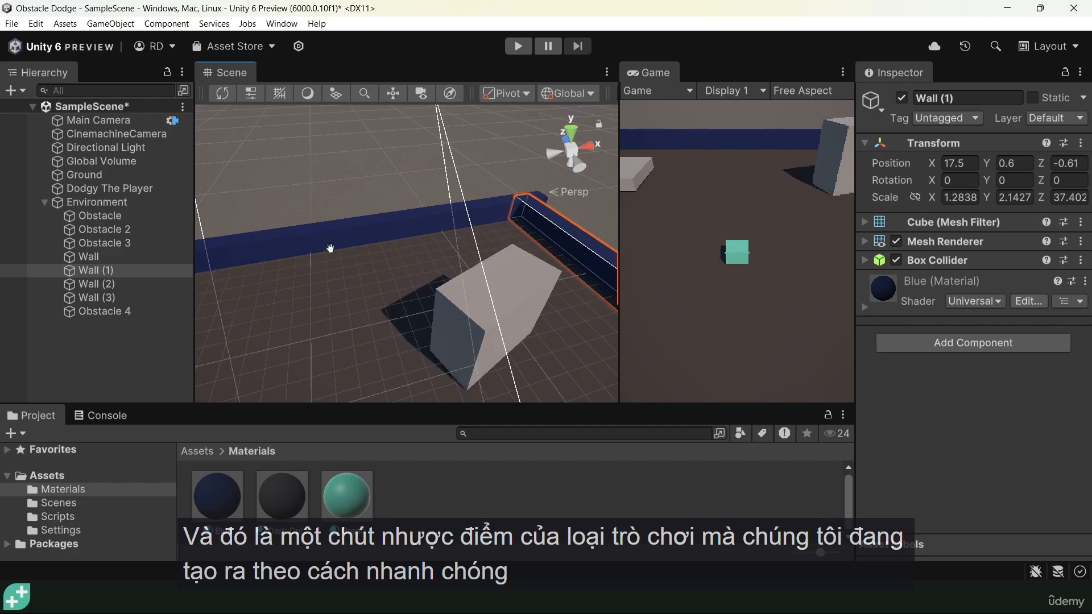
pyautogui.moveTo(322, 259); pyautogui.dragTo(392, 177, button='middle')
pyautogui.scroll(-5, 394, 181)
pyautogui.scroll(-1, 528, 239)
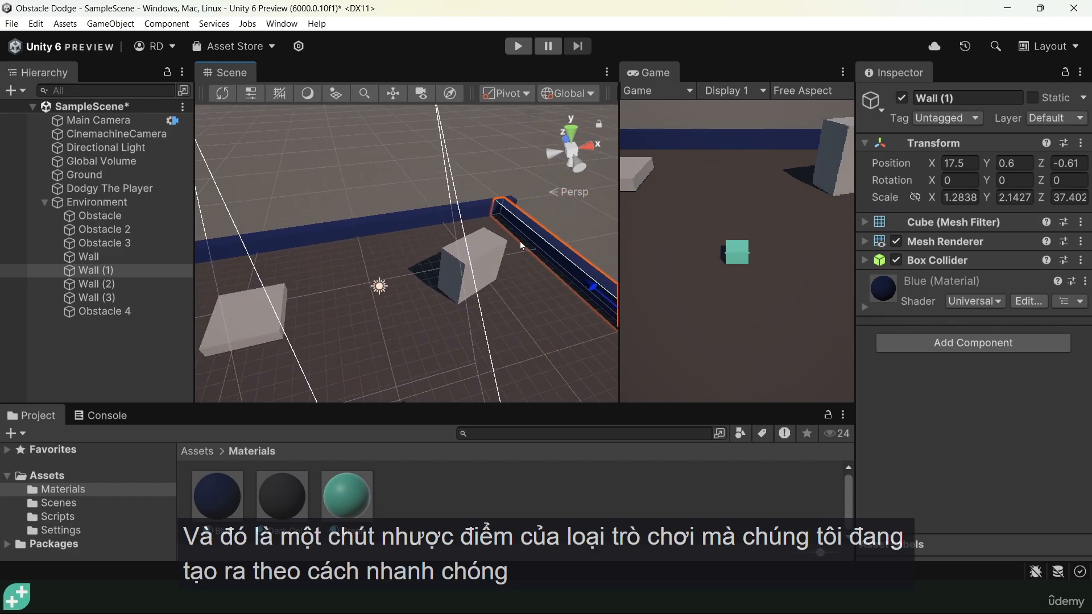
pyautogui.scroll(-1, 513, 227)
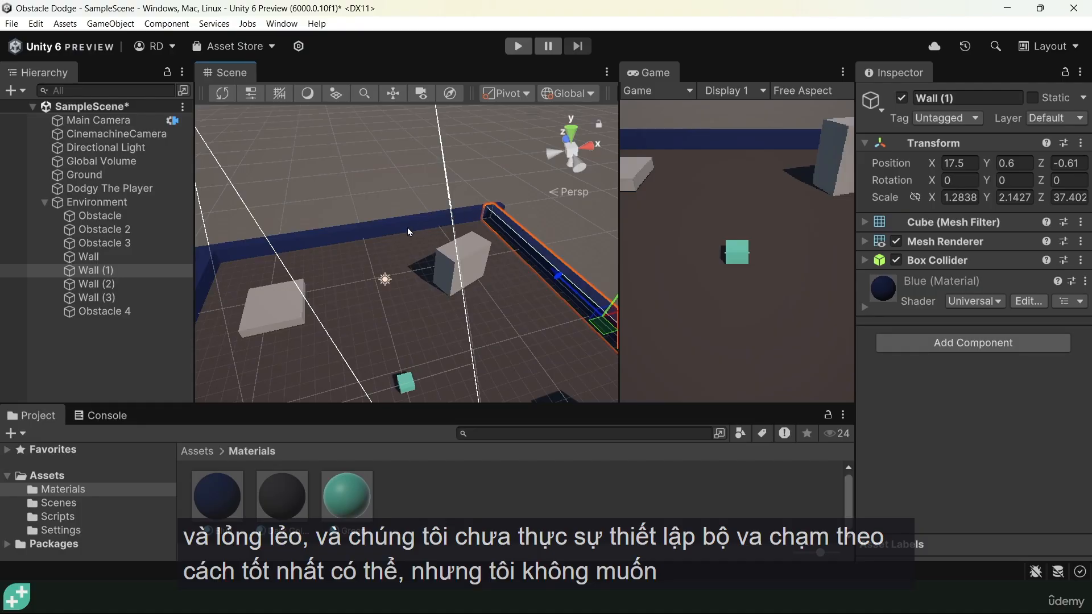
pyautogui.keyDown('alt'); pyautogui.moveTo(381, 291); pyautogui.dragTo(504, 273); pyautogui.keyUp('alt')
pyautogui.scroll(-3, 385, 278)
pyautogui.scroll(5, 387, 280)
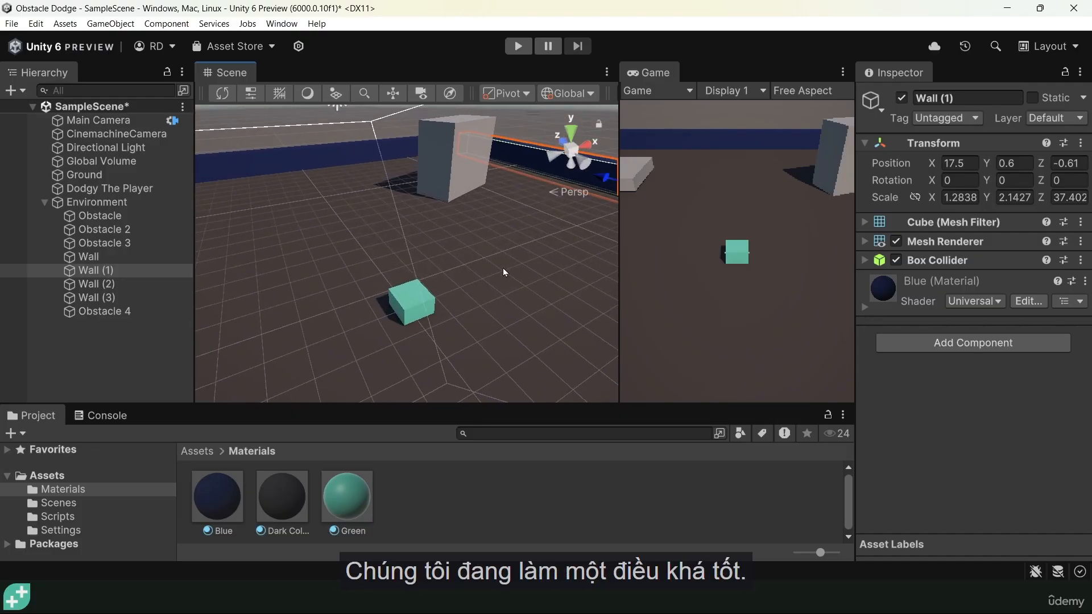
# Remove the Box Collider component from Obstacle 2, the flat block near the blue wall
pyautogui.moveTo(504, 272)
pyautogui.keyDown('alt'); pyautogui.mouseDown()
pyautogui.moveTo(374, 307)
pyautogui.moveTo(449, 297)
pyautogui.mouseUp(); pyautogui.keyUp('alt')
pyautogui.click(450, 298)
pyautogui.moveTo(411, 330)
pyautogui.keyDown('alt'); pyautogui.mouseDown()
pyautogui.moveTo(496, 337)
pyautogui.moveTo(478, 340)
pyautogui.mouseUp(); pyautogui.keyUp('alt')
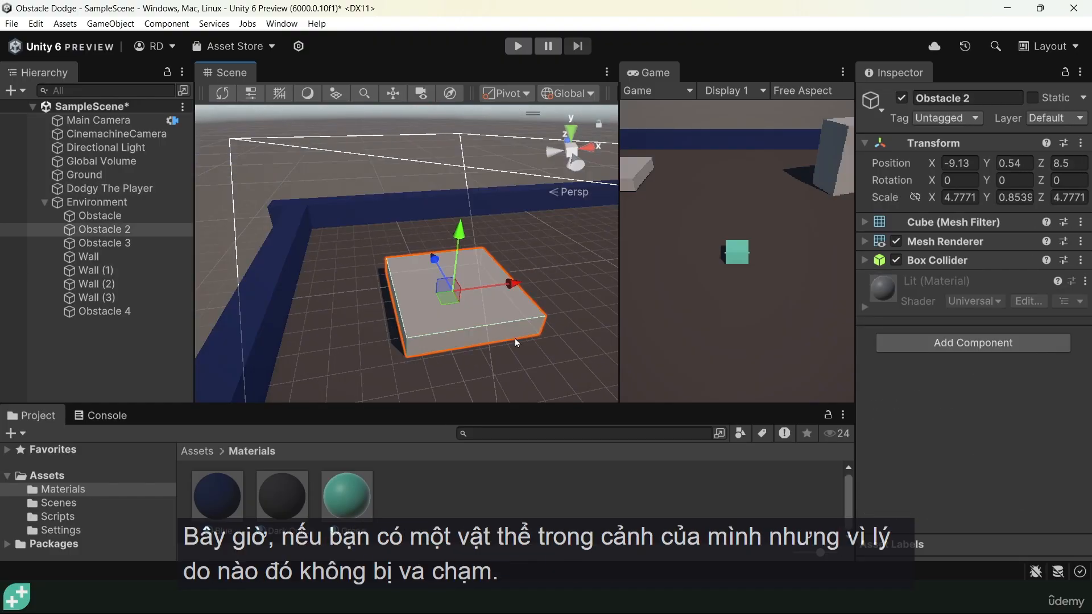
pyautogui.keyDown('alt'); pyautogui.moveTo(515, 339); pyautogui.dragTo(329, 334); pyautogui.keyUp('alt')
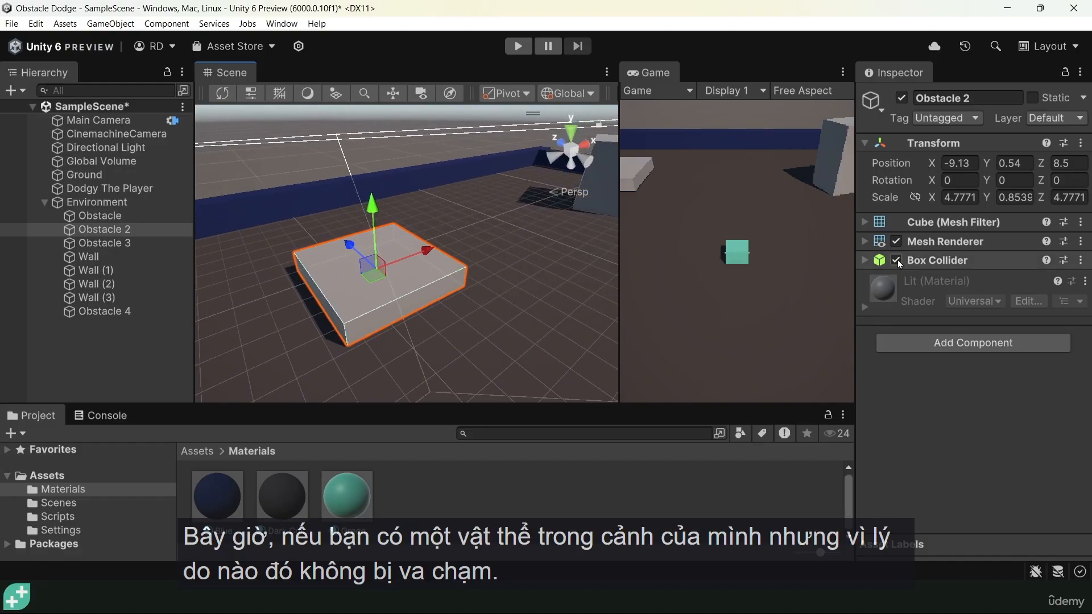
pyautogui.click(932, 261)
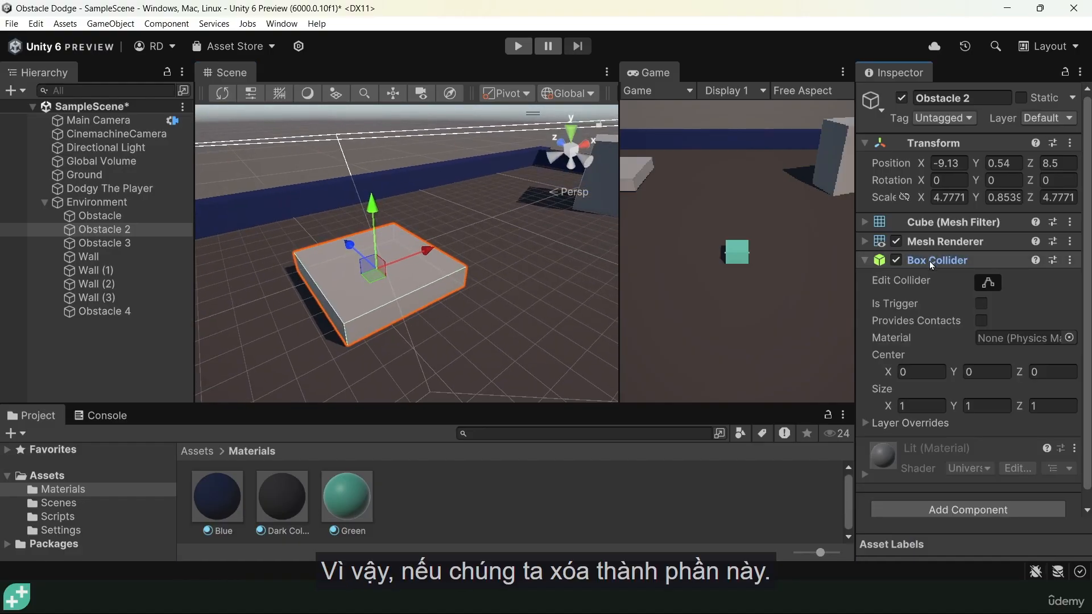
pyautogui.rightClick(932, 261)
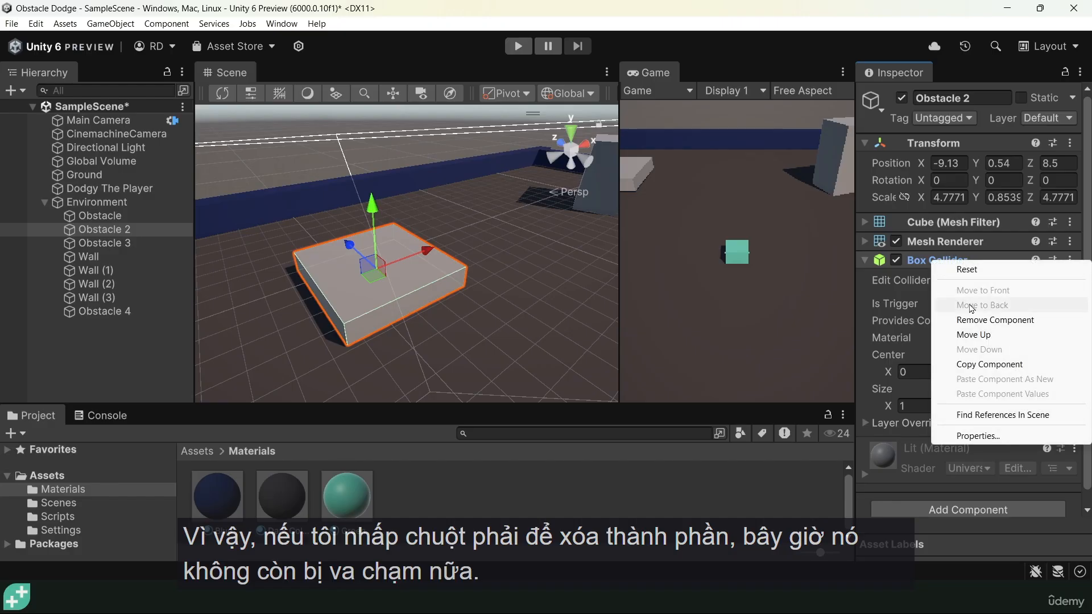
pyautogui.click(979, 321)
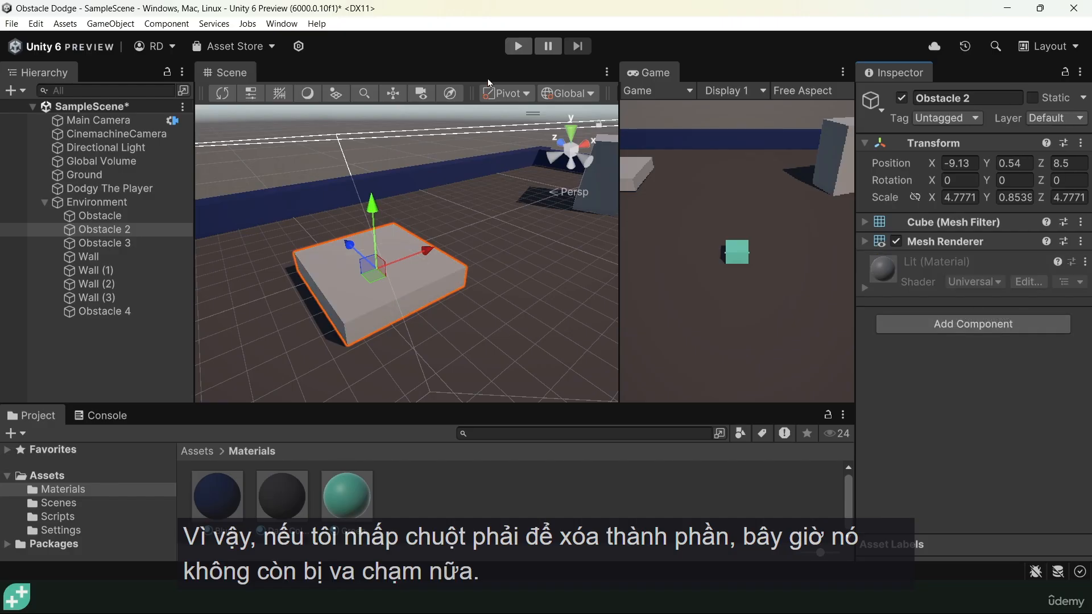
# Play the scene, drive the player into Obstacle 2 to test it without a collider, and stop the scene
pyautogui.click(517, 46)
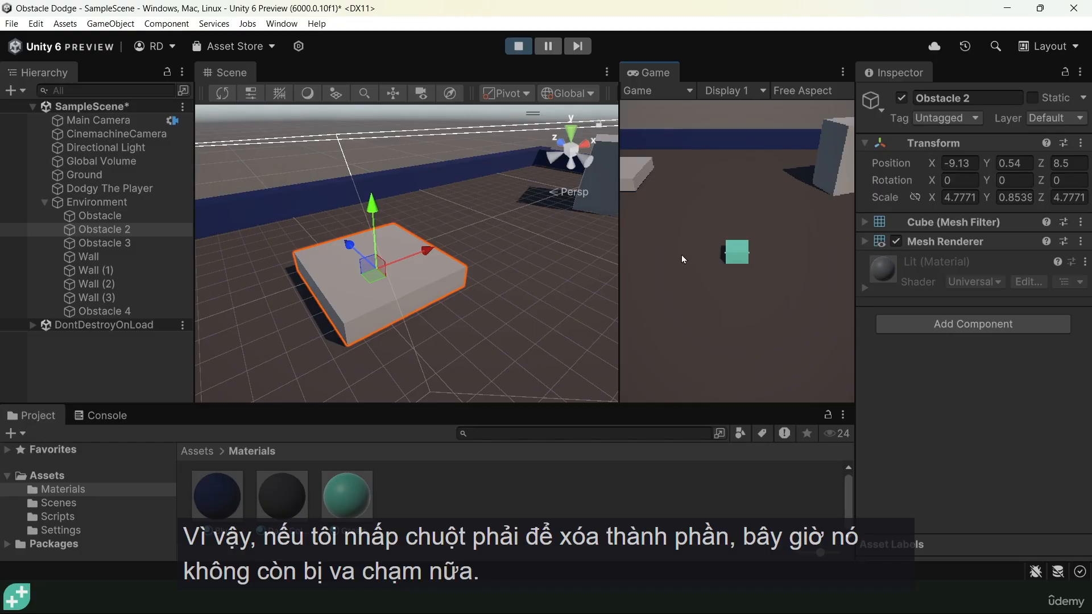
pyautogui.press('a')
pyautogui.press('w')
pyautogui.press('d')
pyautogui.press('s')
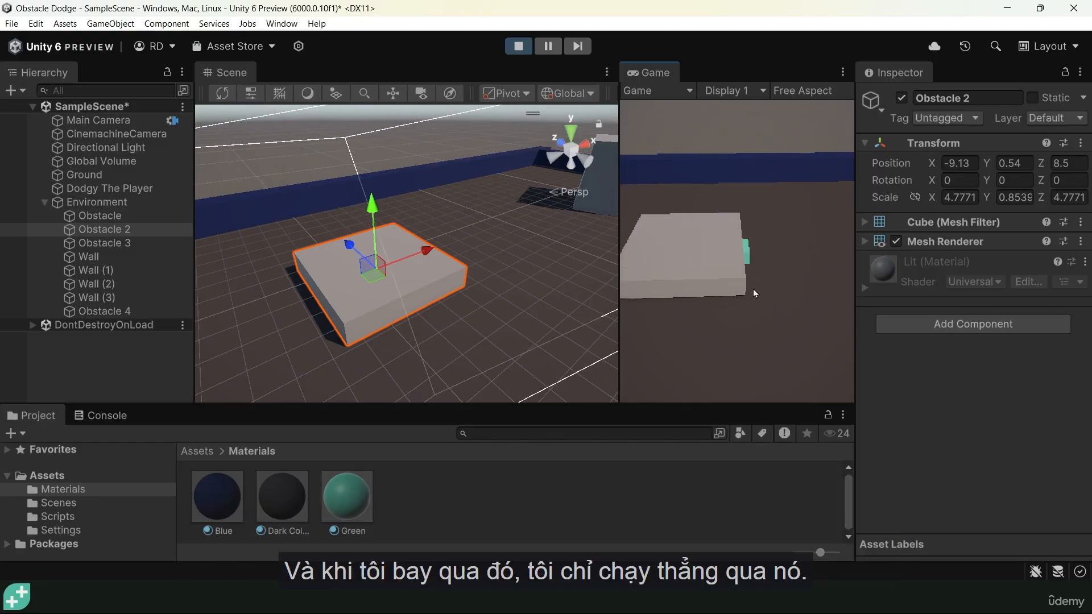
pyautogui.press('s')
pyautogui.press('d')
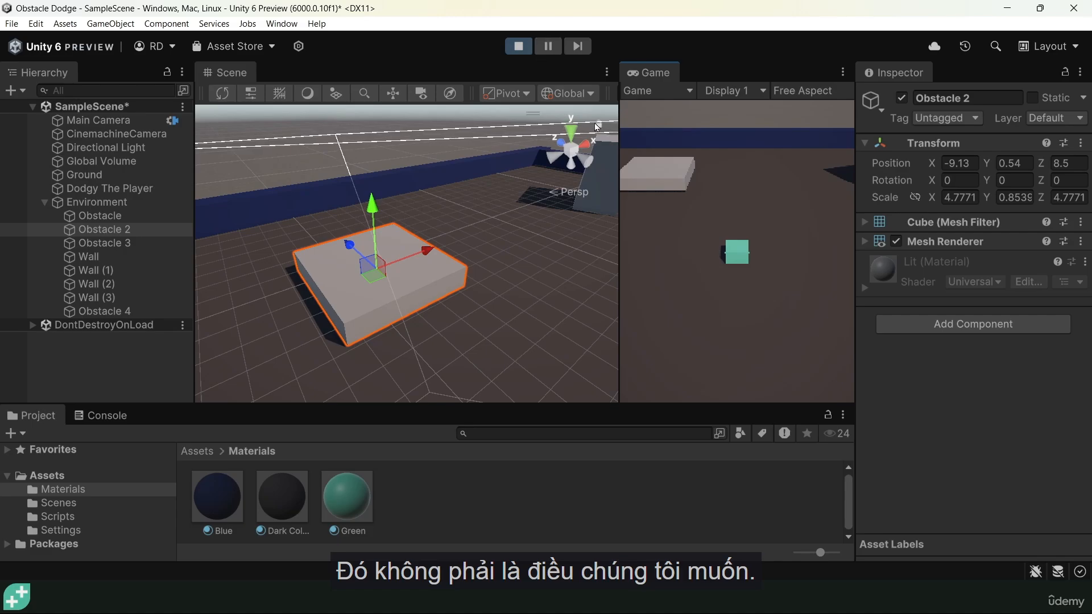
pyautogui.click(517, 46)
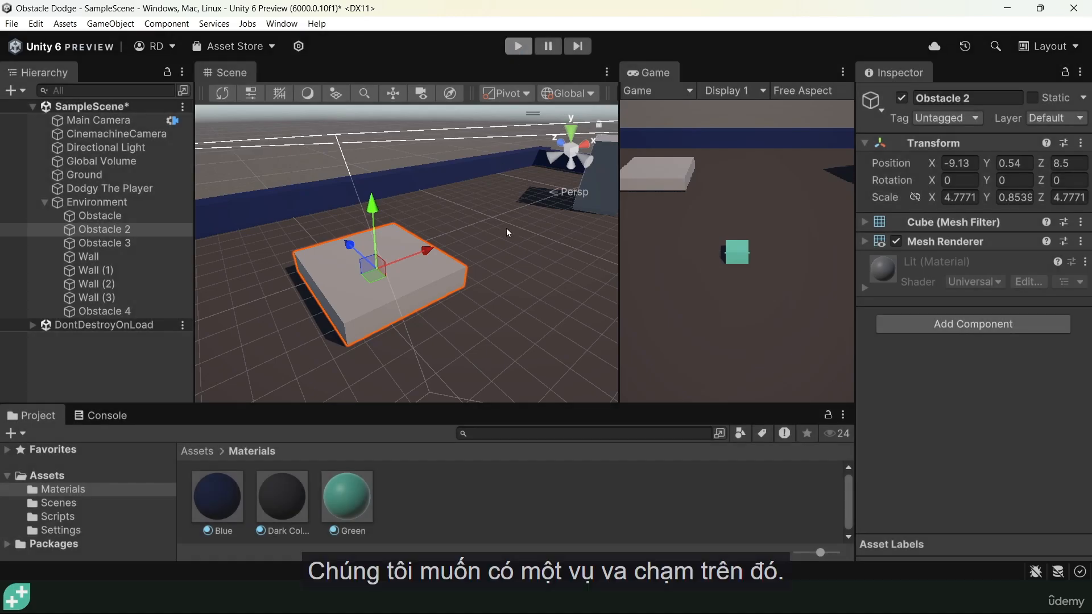
# Add a Box Collider component back to Obstacle 2, the flat block near the blue wall
pyautogui.click(419, 282)
pyautogui.click(104, 229)
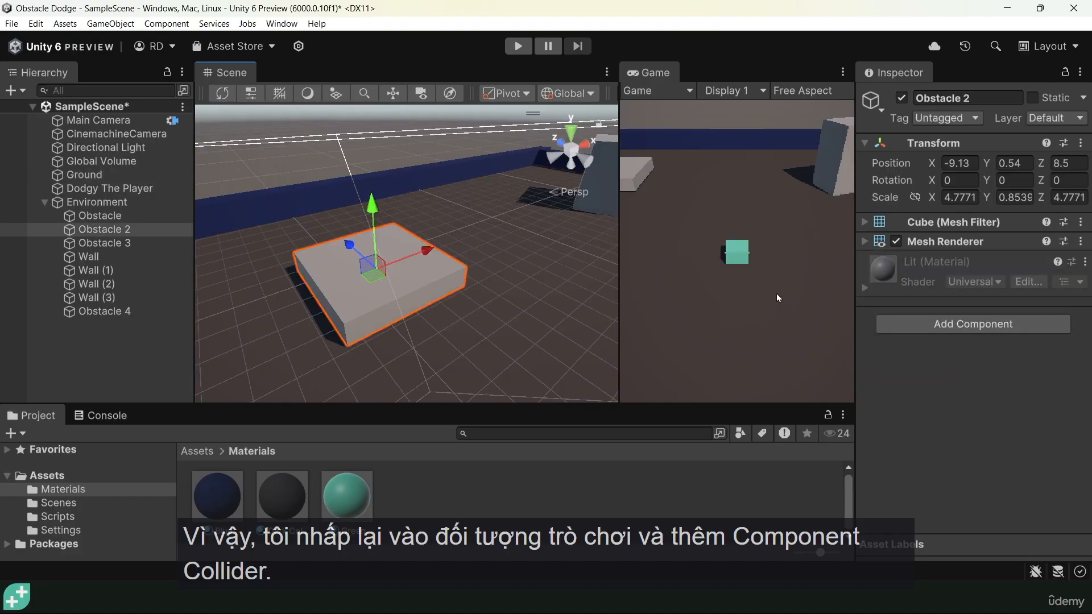
pyautogui.click(953, 321)
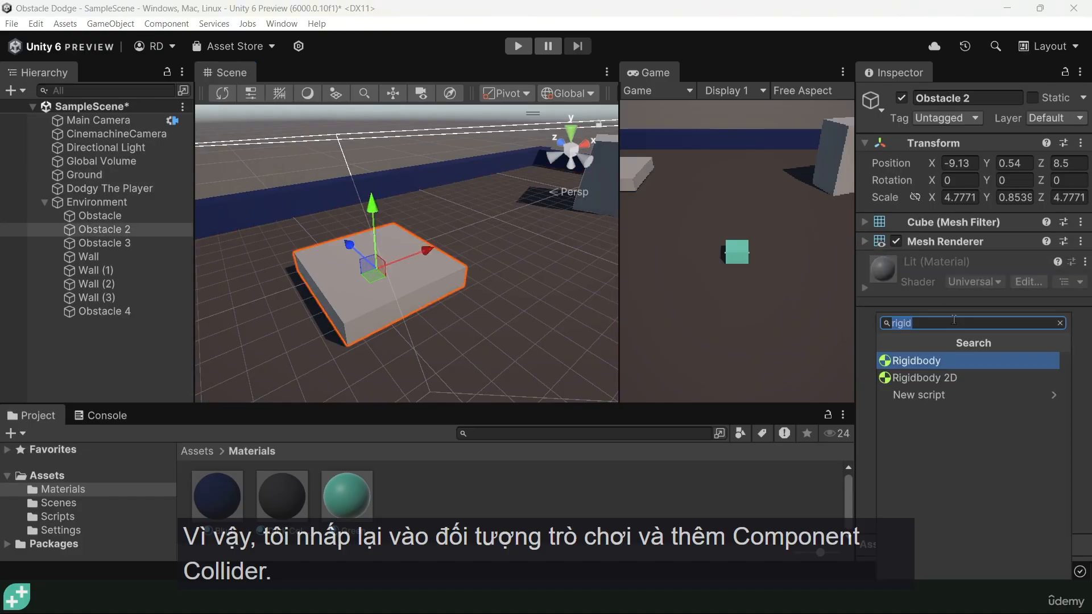
pyautogui.write('collider')
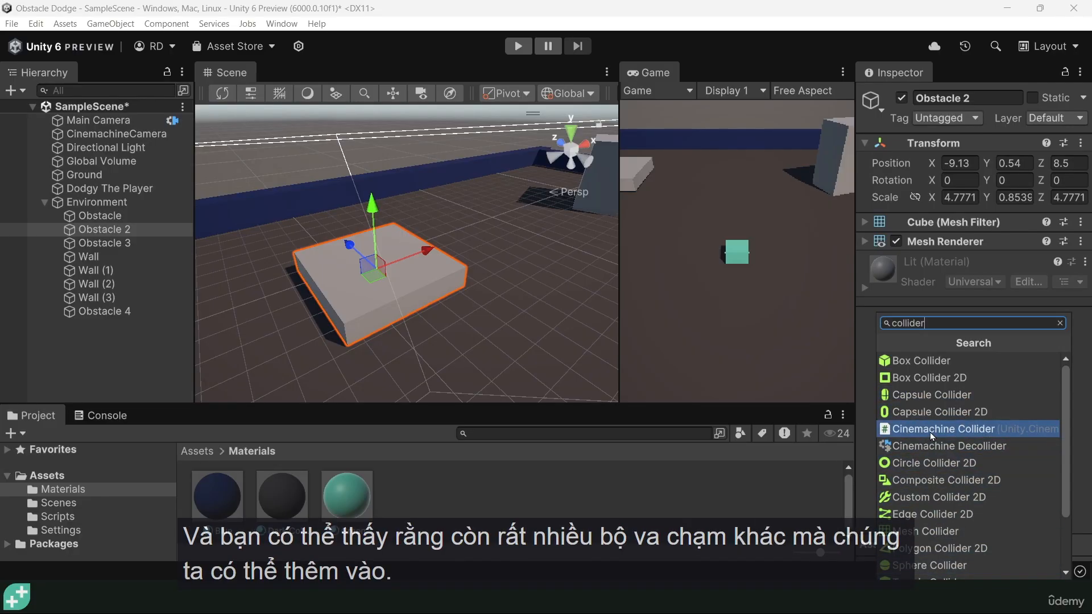
pyautogui.click(906, 360)
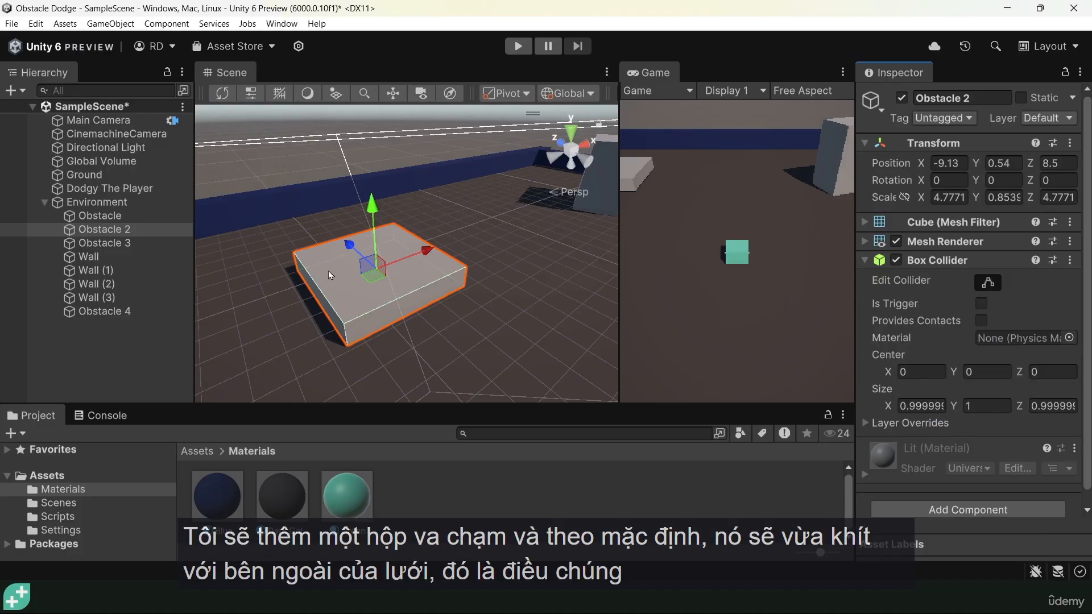
# Turn Obstacle 2's Mesh Renderer off and on again to compare its mesh with the collider outline
pyautogui.press('f')
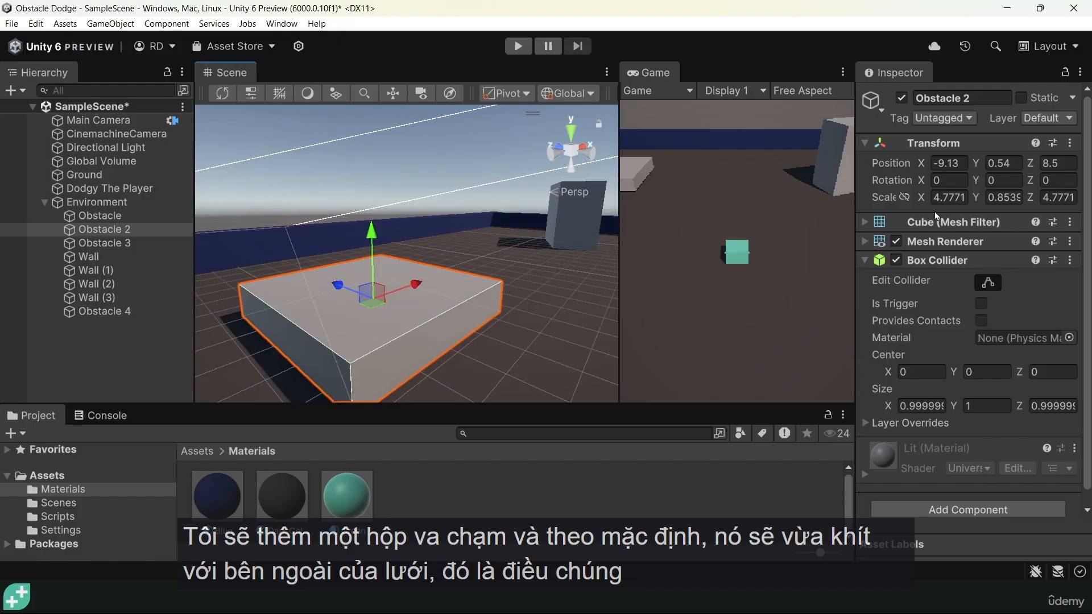
pyautogui.click(896, 241)
pyautogui.click(896, 241)
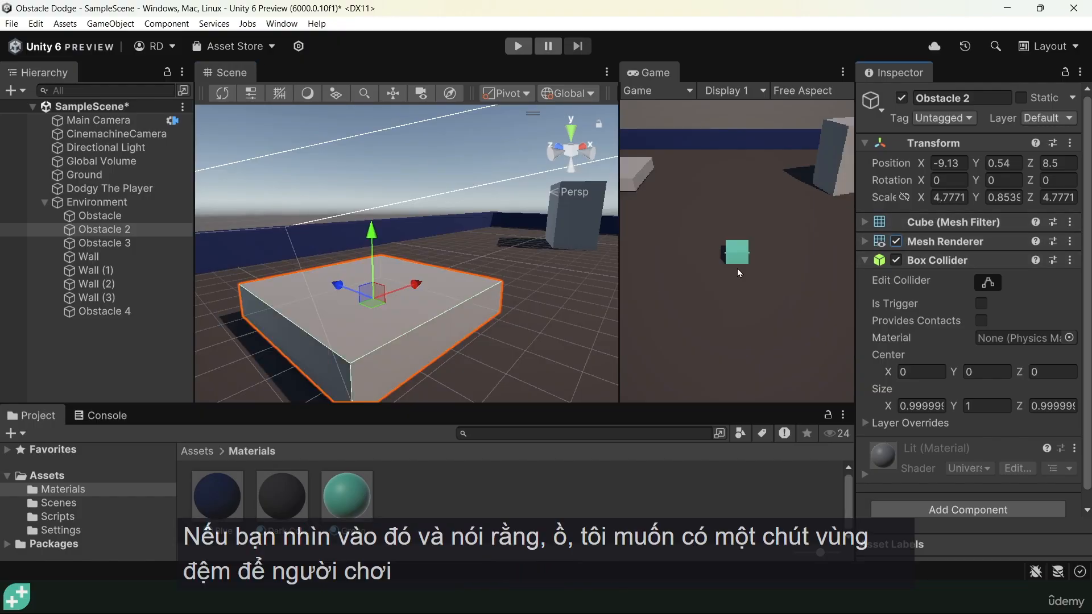
# Try stretching one side face of Obstacle 2's Box Collider outward, undo the stretch, and leave collider editing
pyautogui.keyDown('alt'); pyautogui.moveTo(510, 311); pyautogui.dragTo(452, 233); pyautogui.keyUp('alt')
pyautogui.keyDown('alt'); pyautogui.moveTo(411, 285); pyautogui.dragTo(517, 278); pyautogui.keyUp('alt')
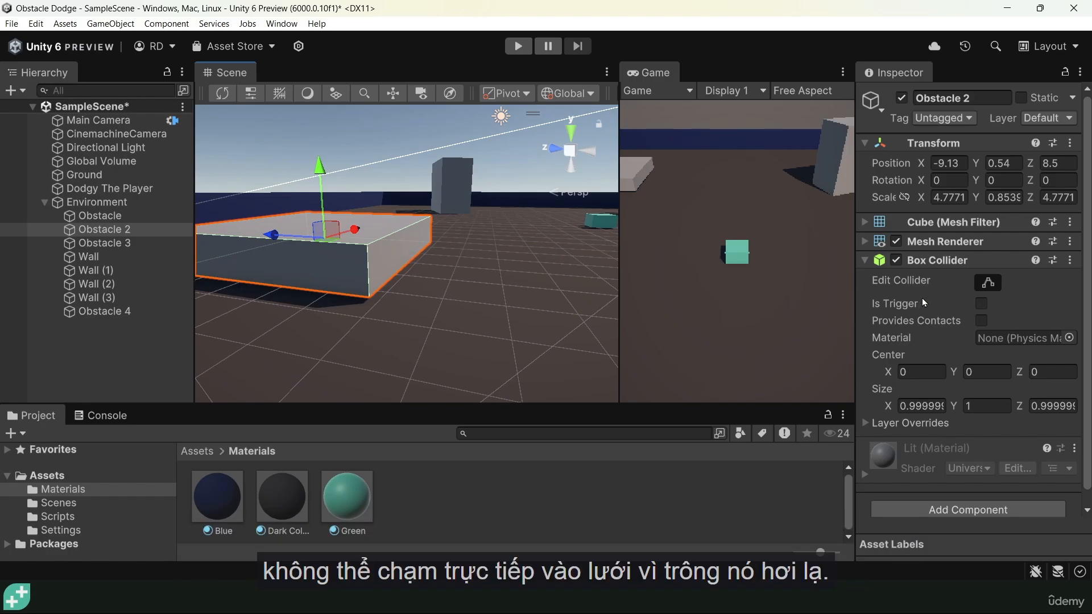
pyautogui.click(995, 284)
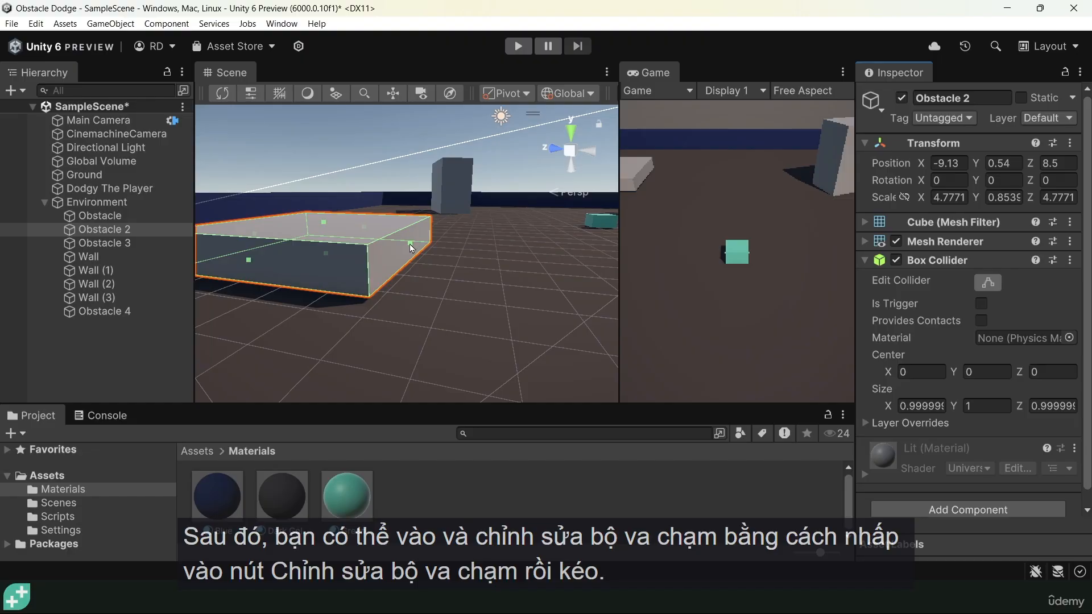
pyautogui.scroll(2, 410, 245)
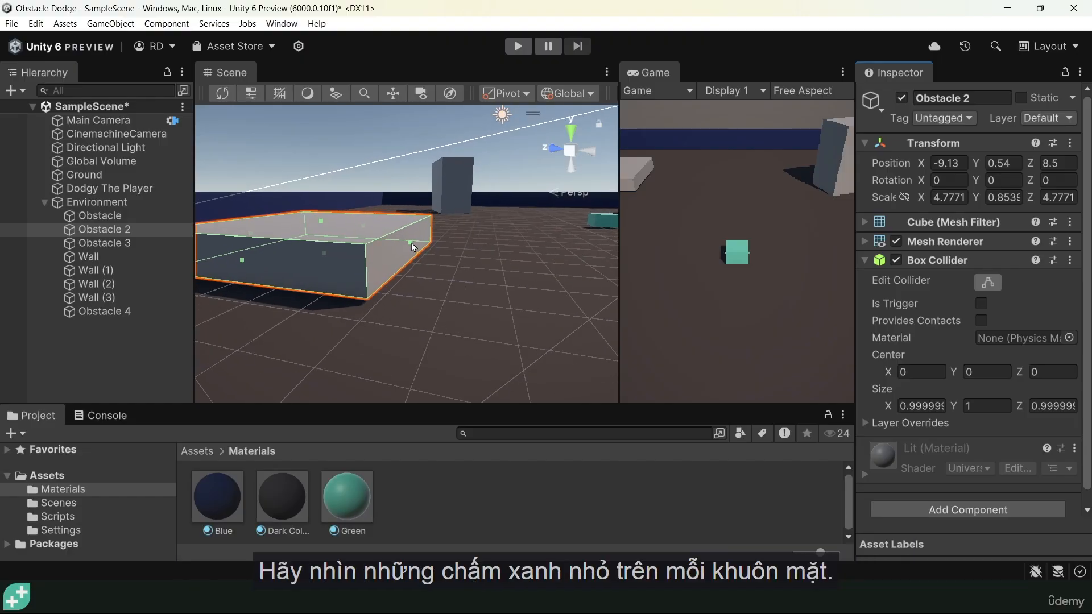
pyautogui.moveTo(411, 243); pyautogui.dragTo(398, 271)
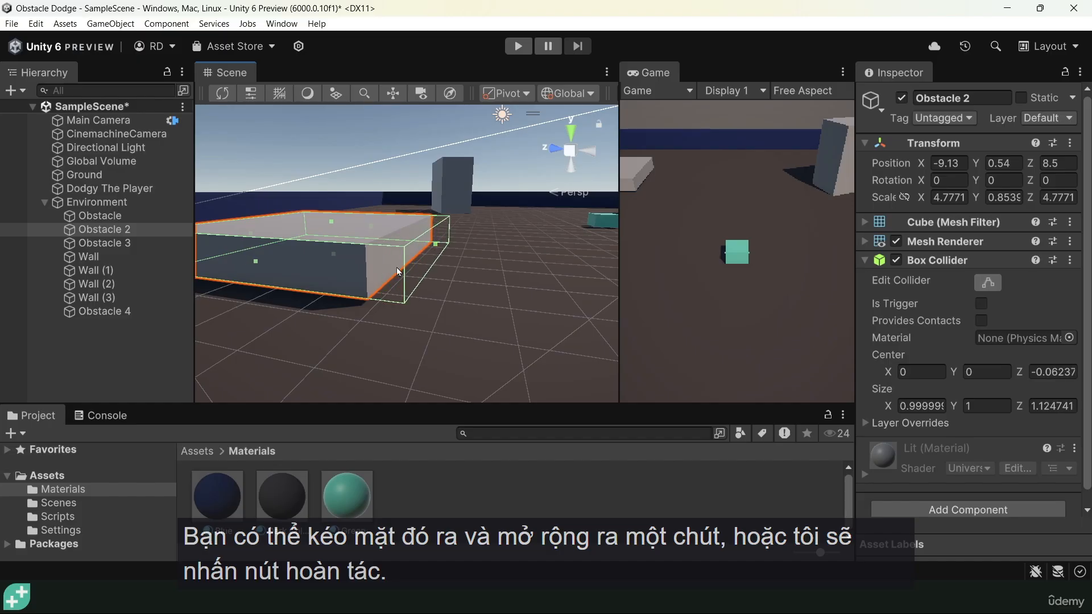
pyautogui.hotkey('ctrl', 'z')
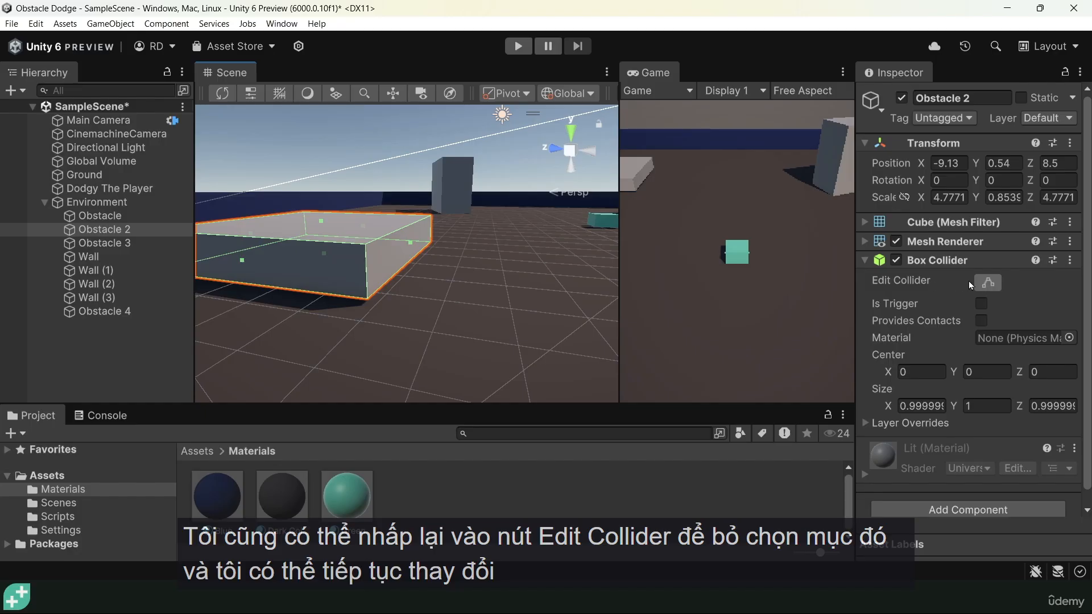
pyautogui.click(988, 283)
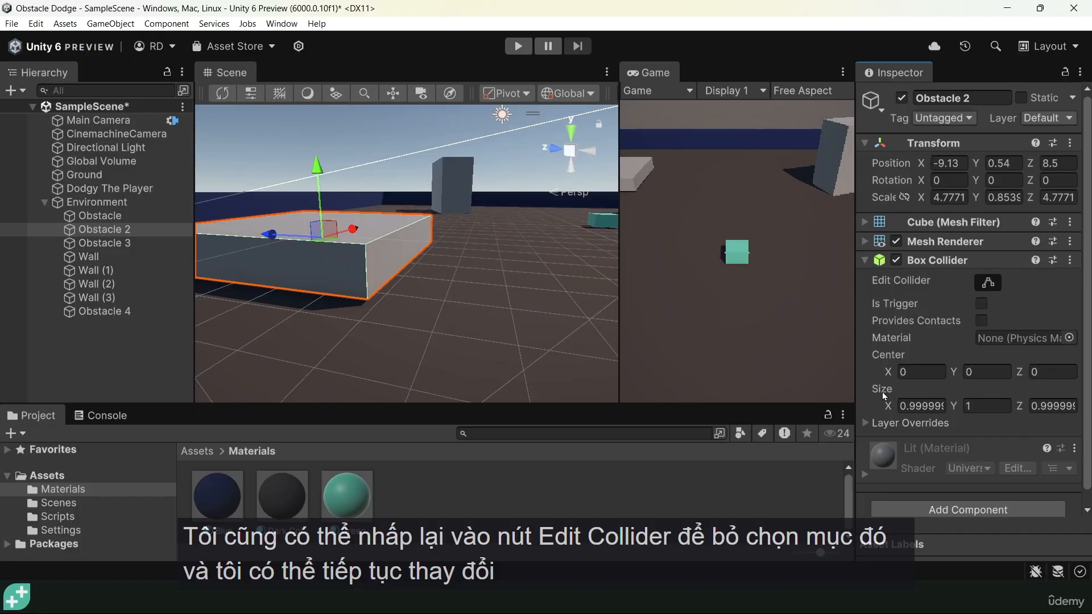
# Enlarge Obstacle 2's Box Collider to 1.57 in X and 1.34 in Z, and shift its center along X
pyautogui.moveTo(884, 407); pyautogui.dragTo(903, 406)
pyautogui.moveTo(1021, 406); pyautogui.dragTo(1038, 410)
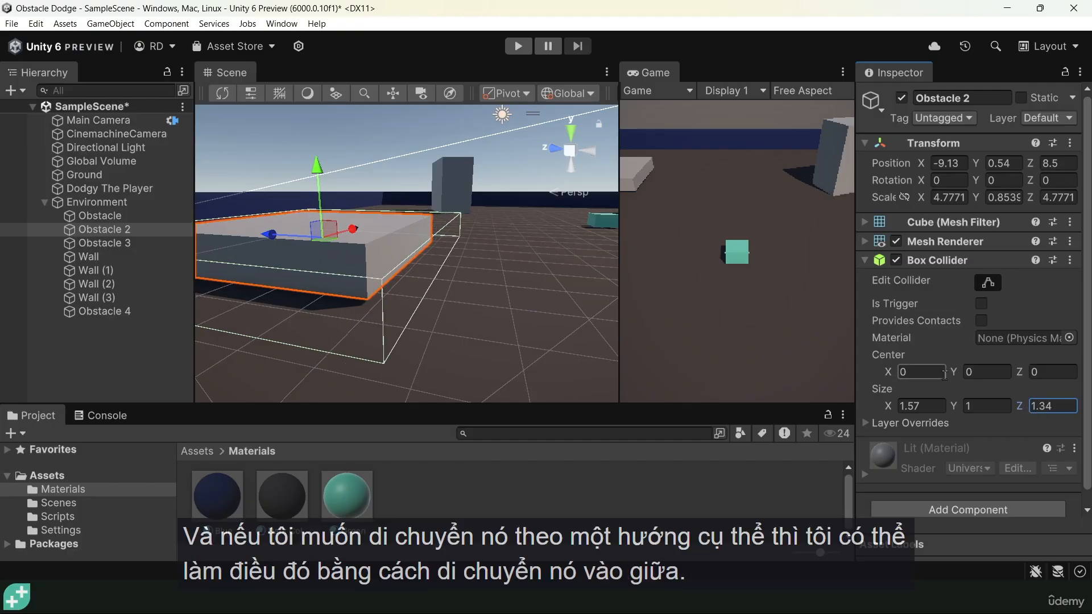
pyautogui.moveTo(890, 374)
pyautogui.mouseDown()
pyautogui.moveTo(878, 376)
pyautogui.moveTo(909, 374)
pyautogui.mouseUp()
# Set the Box Collider's center X to 0 and its size to 1 in both X and Z
pyautogui.click(928, 372)
pyautogui.write('0')
pyautogui.click(927, 406)
pyautogui.write('1')
pyautogui.click(1041, 407)
pyautogui.write('1')
# Try scaling Obstacle 2 up to about 3.05 in Y together with its collider, and undo the scaling
pyautogui.keyDown('alt'); pyautogui.moveTo(303, 250); pyautogui.dragTo(520, 239); pyautogui.keyUp('alt')
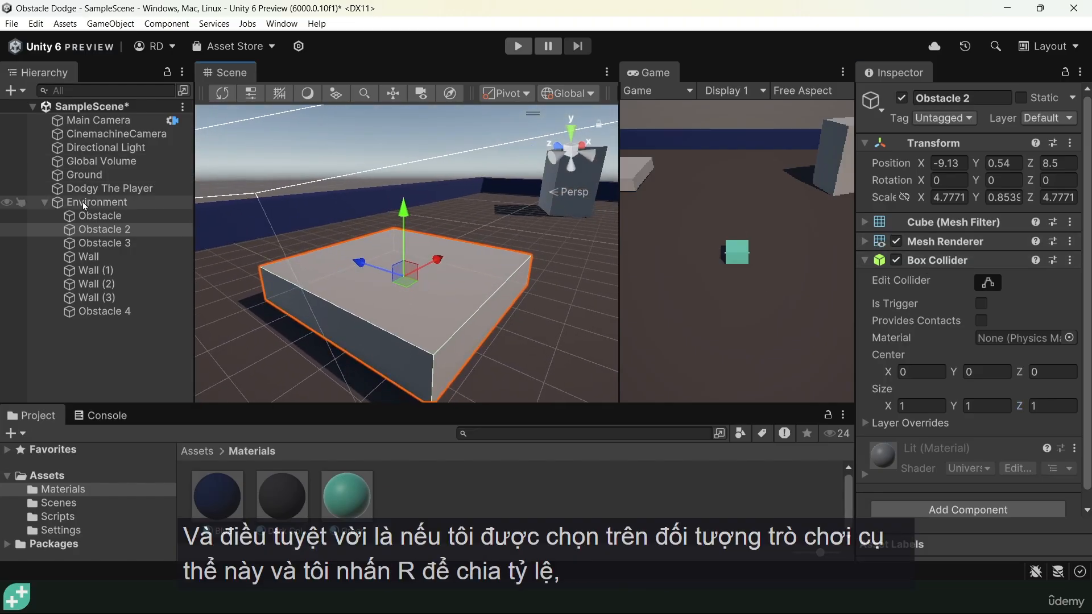
pyautogui.click(90, 231)
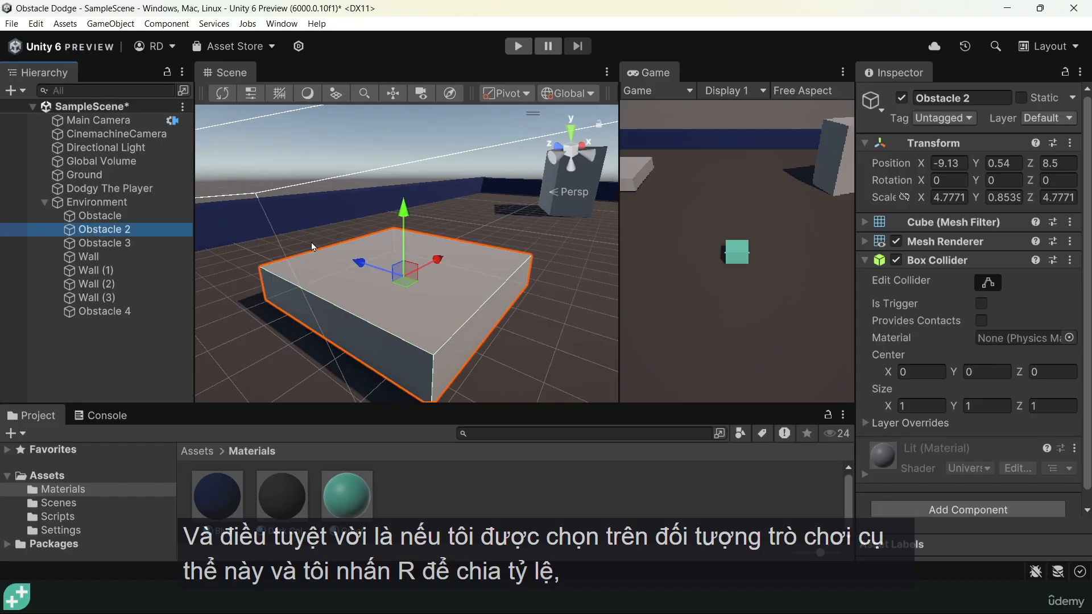
pyautogui.press('r')
pyautogui.moveTo(403, 214); pyautogui.dragTo(414, 57)
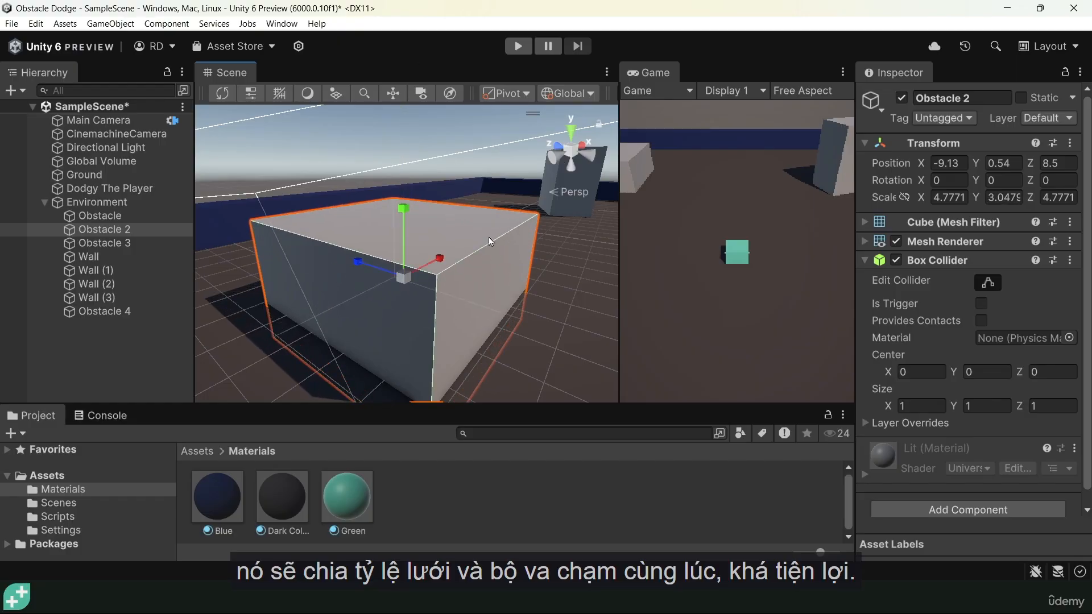
pyautogui.hotkey('ctrl', 'z')
# Disable Obstacle 2's Mesh Renderer and enable Is Trigger on its Box Collider
pyautogui.keyDown('alt'); pyautogui.moveTo(497, 258); pyautogui.dragTo(443, 279); pyautogui.keyUp('alt')
pyautogui.scroll(-4, 507, 278)
pyautogui.scroll(2, 506, 279)
pyautogui.moveTo(540, 262); pyautogui.dragTo(463, 300, button='middle')
pyautogui.keyDown('alt'); pyautogui.moveTo(464, 301); pyautogui.dragTo(507, 251); pyautogui.keyUp('alt')
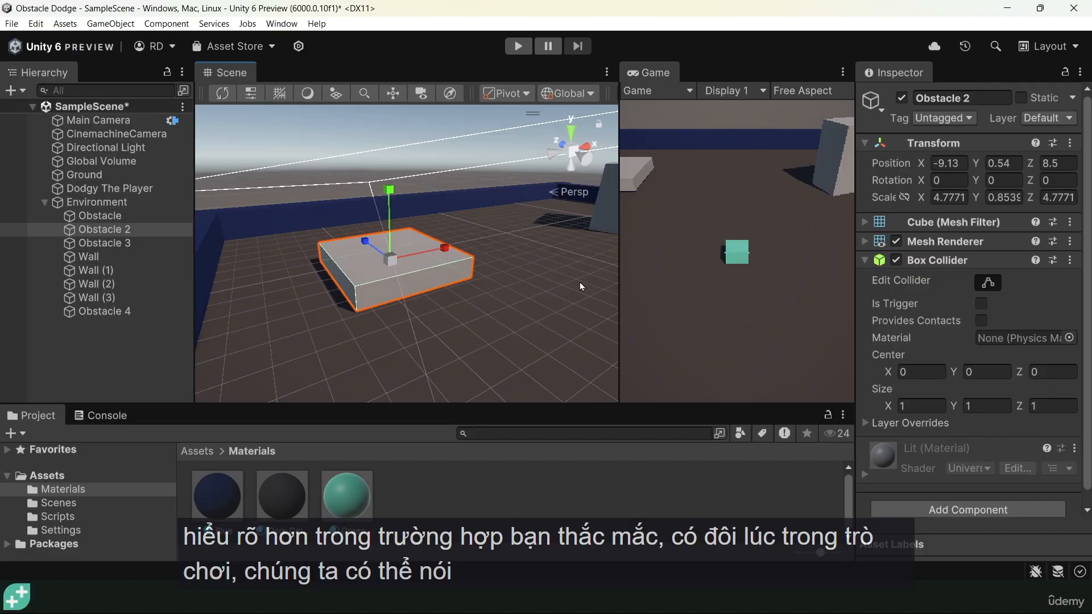
pyautogui.click(433, 268)
pyautogui.click(393, 258)
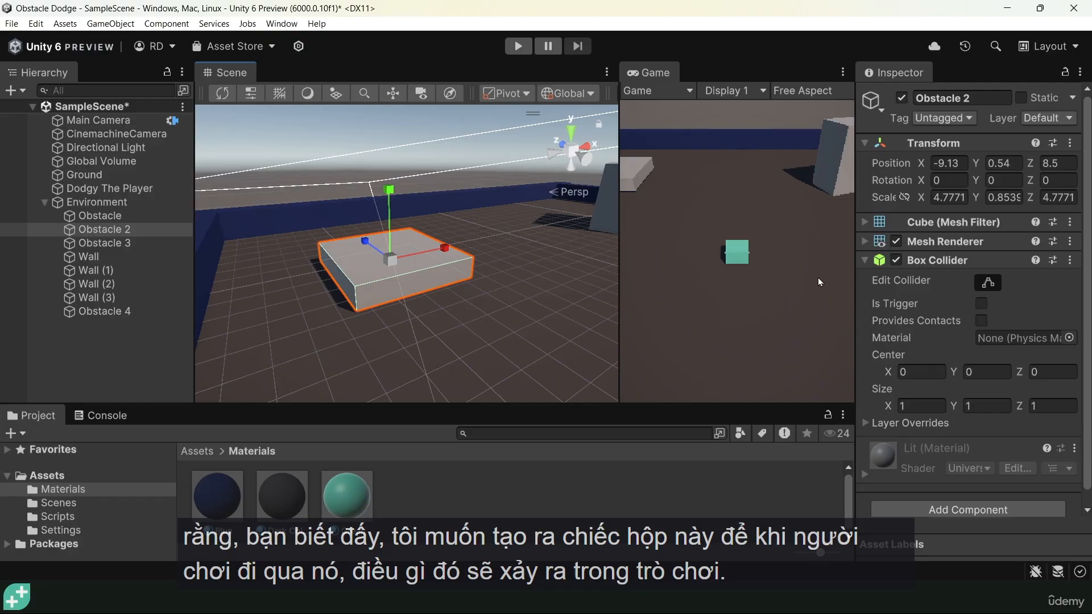
pyautogui.click(897, 242)
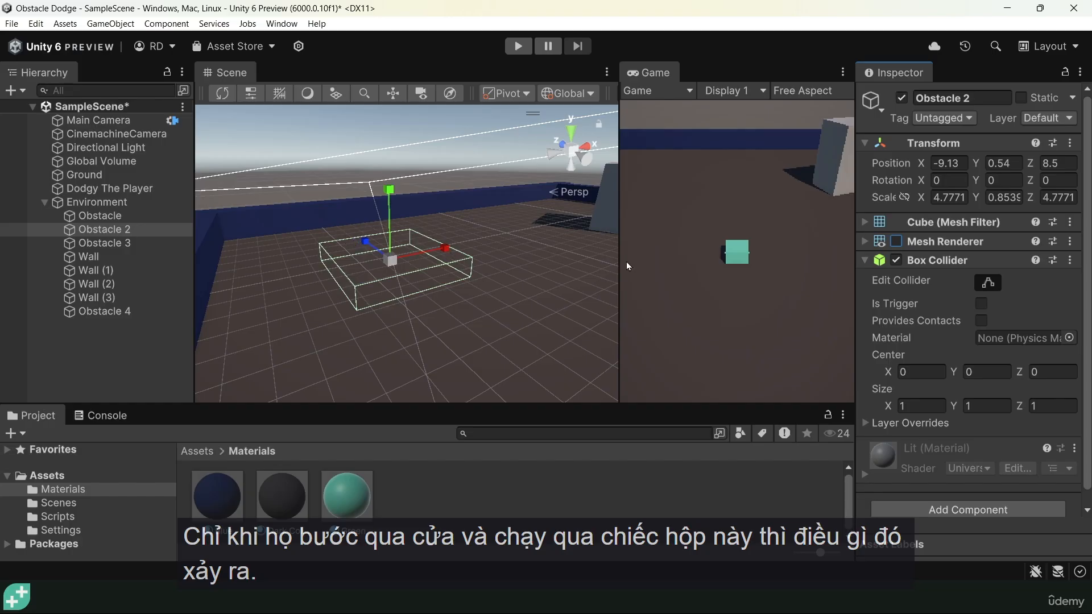
pyautogui.click(982, 305)
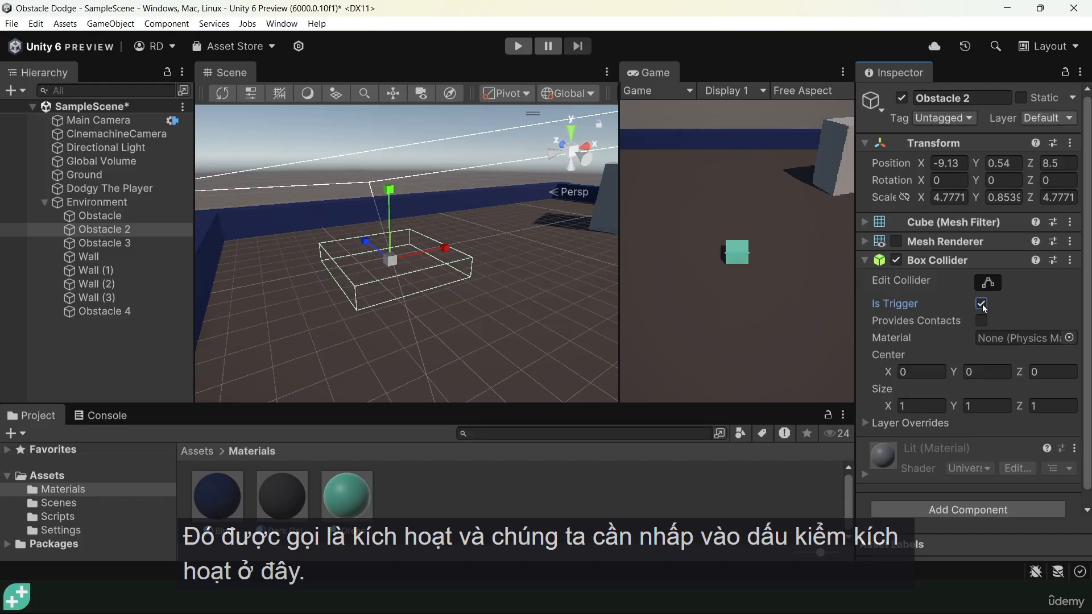
# Play the scene, drive the player repeatedly in and out of the invisible trigger box of Obstacle 2, and stop the scene
pyautogui.hotkey('ctrl', 'p')
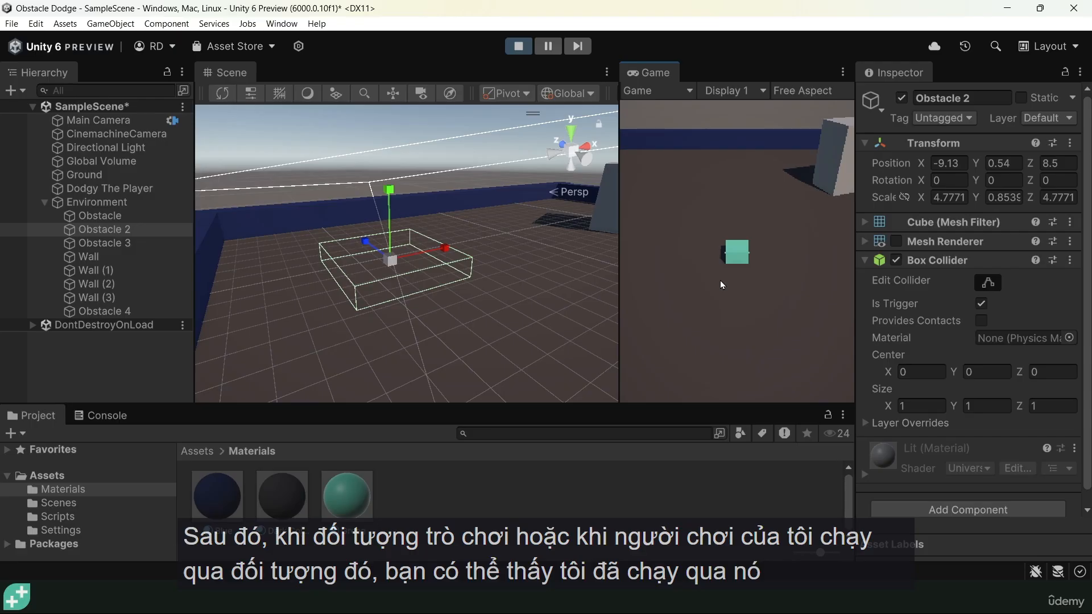
pyautogui.press('a')
pyautogui.press('w')
pyautogui.press('a')
pyautogui.press('w')
pyautogui.press('d')
pyautogui.press('s')
pyautogui.press('a')
pyautogui.press('w')
pyautogui.press('d')
pyautogui.press('a')
pyautogui.press('d')
pyautogui.press('a')
pyautogui.press('w')
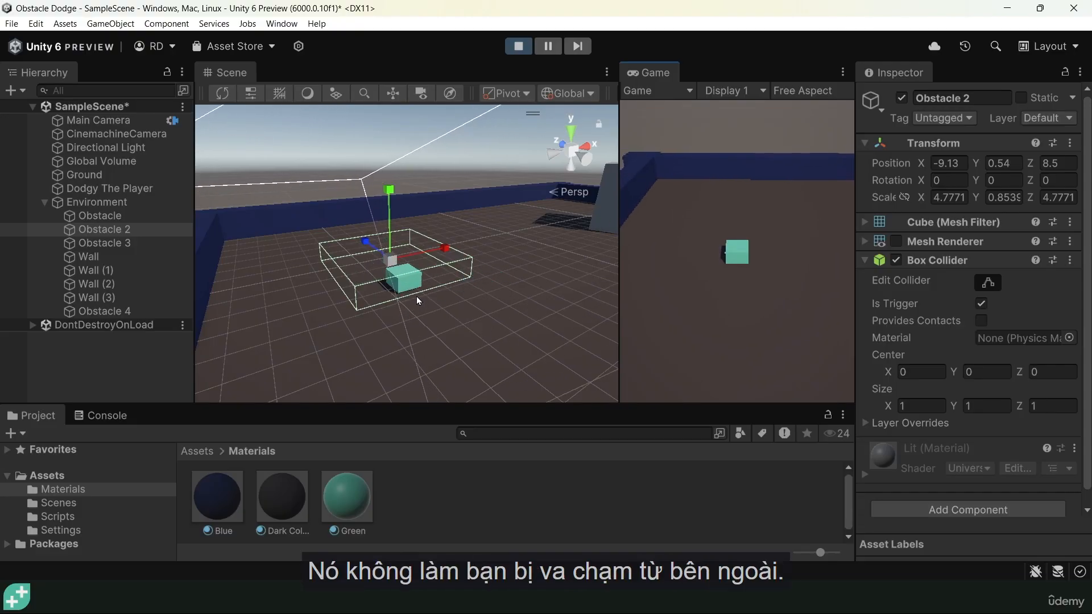
pyautogui.press('s')
pyautogui.press('d')
pyautogui.press('a')
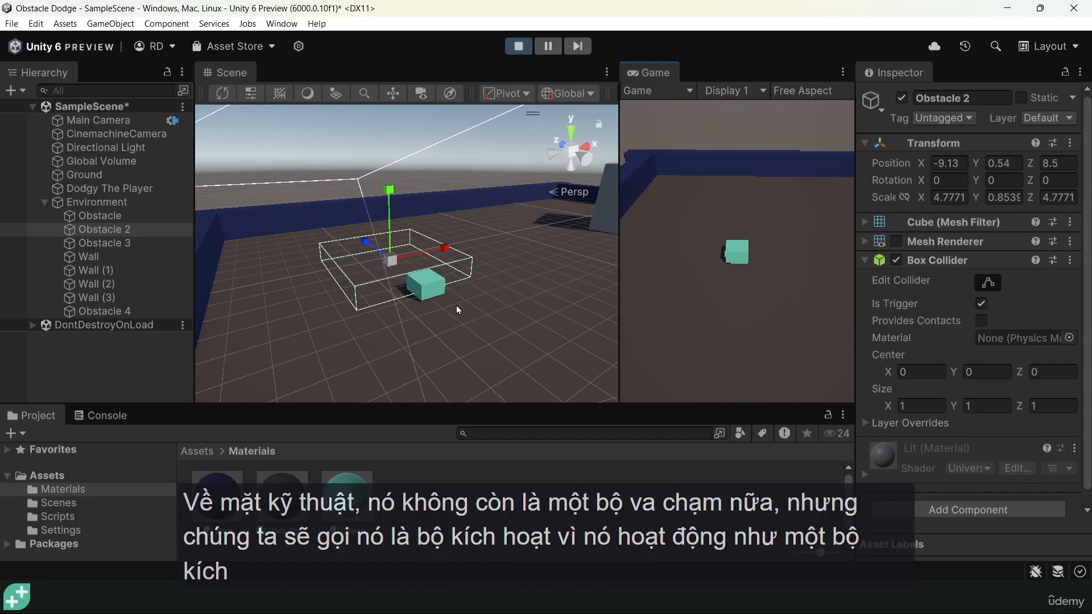
pyautogui.press('s')
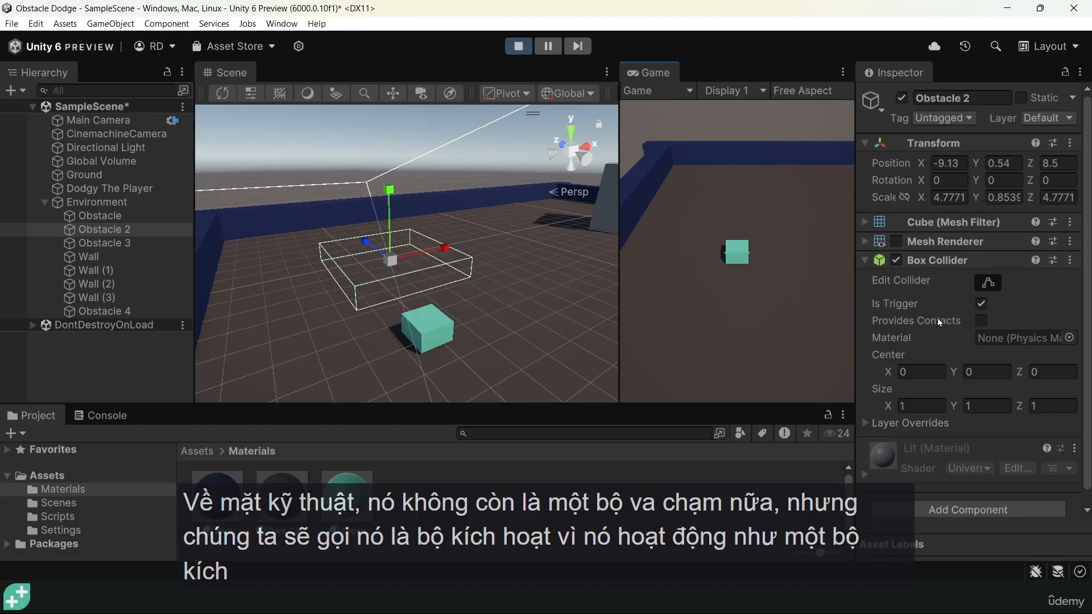
pyautogui.press('w')
pyautogui.press('a')
pyautogui.press('d')
pyautogui.press('s')
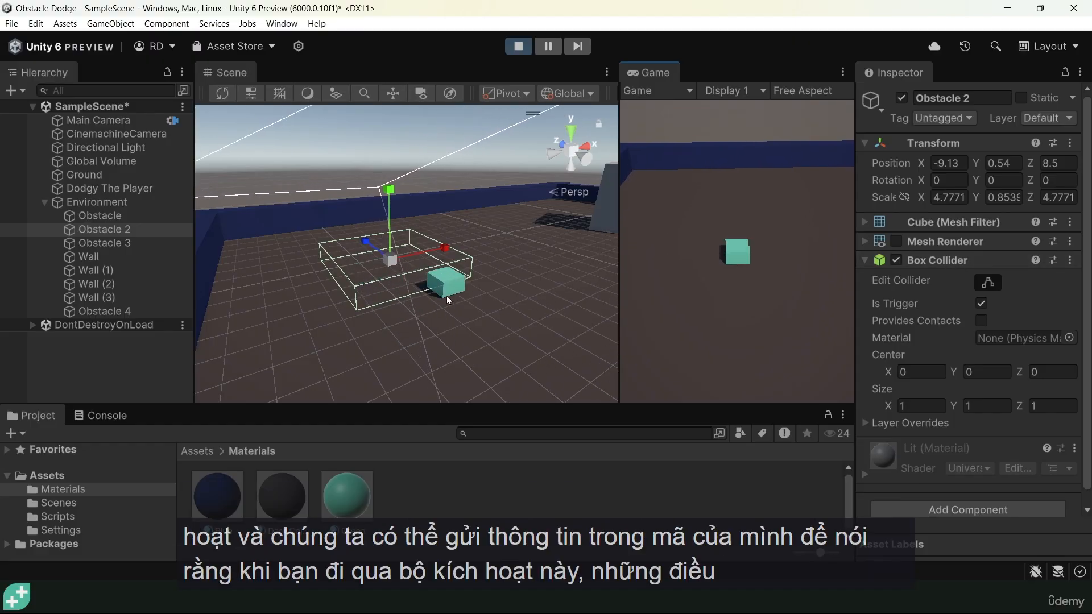
pyautogui.press('a')
pyautogui.press('w')
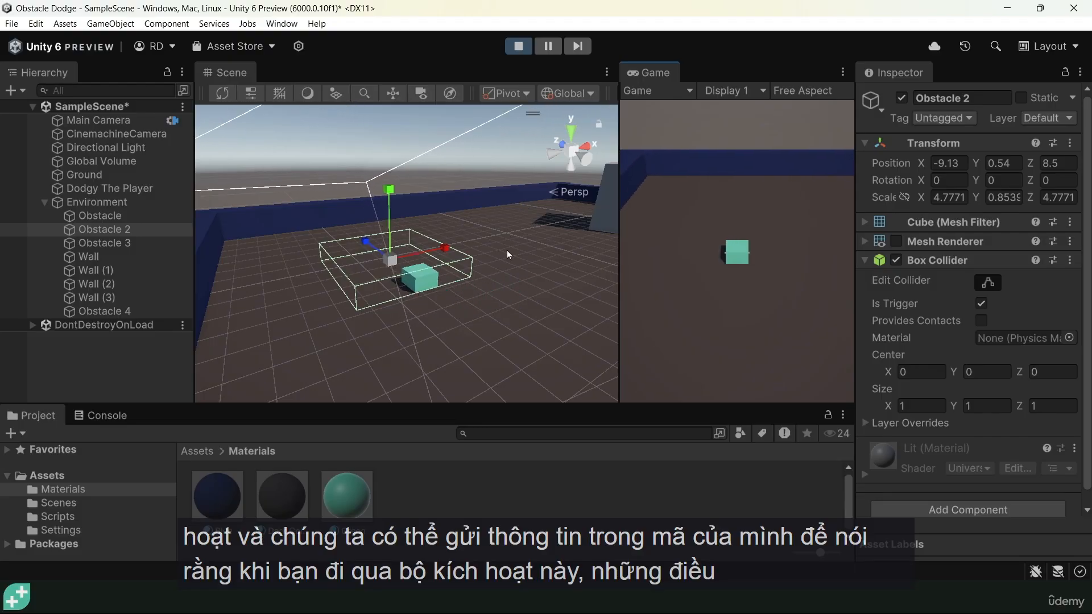
pyautogui.press('s')
pyautogui.press('w')
pyautogui.press('s')
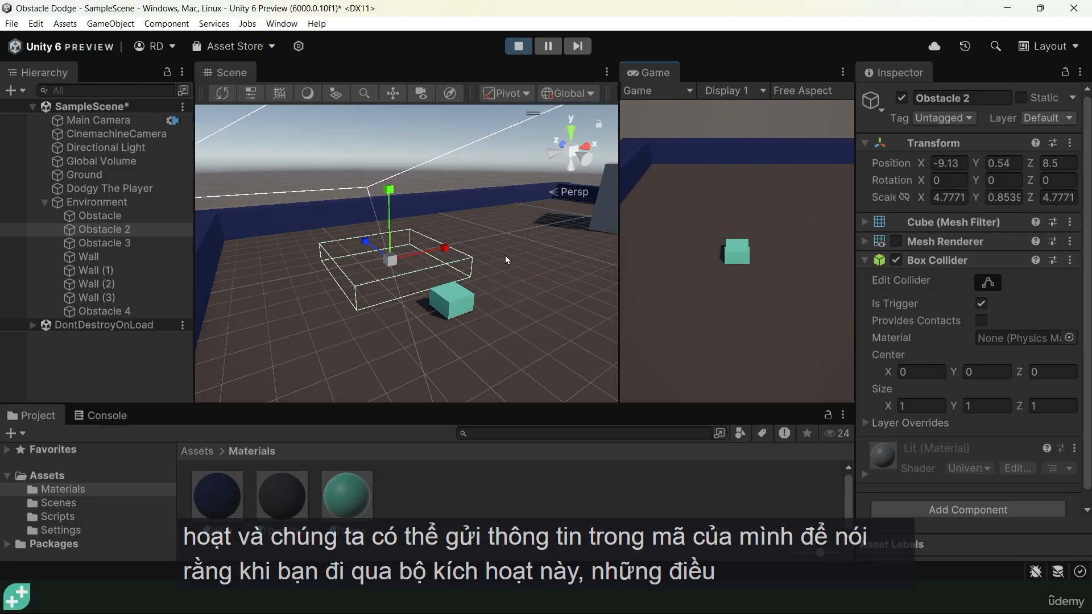
pyautogui.press('w')
pyautogui.press('s')
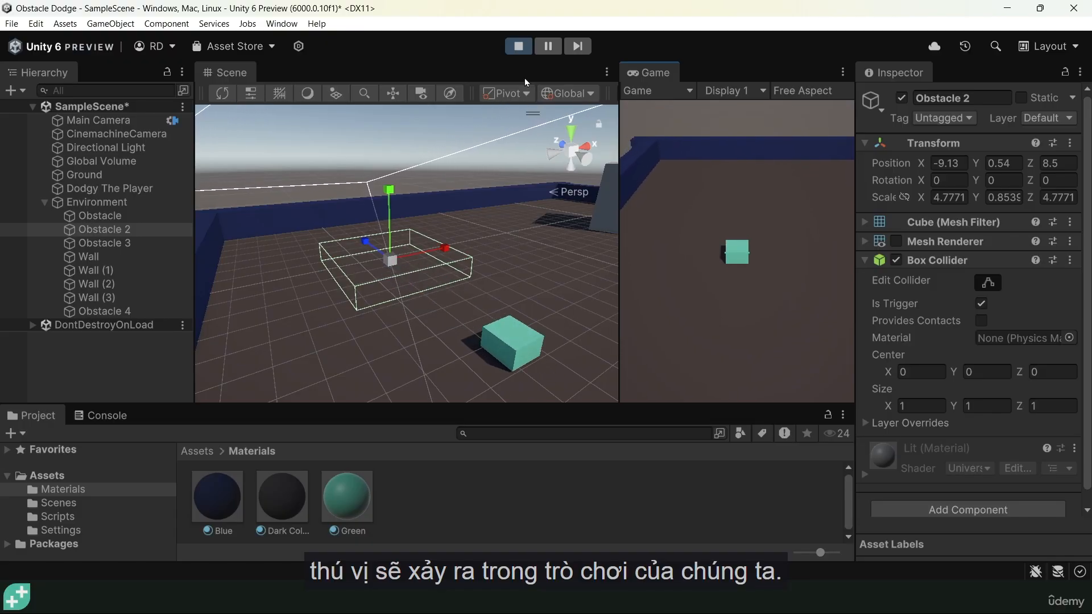
pyautogui.click(519, 46)
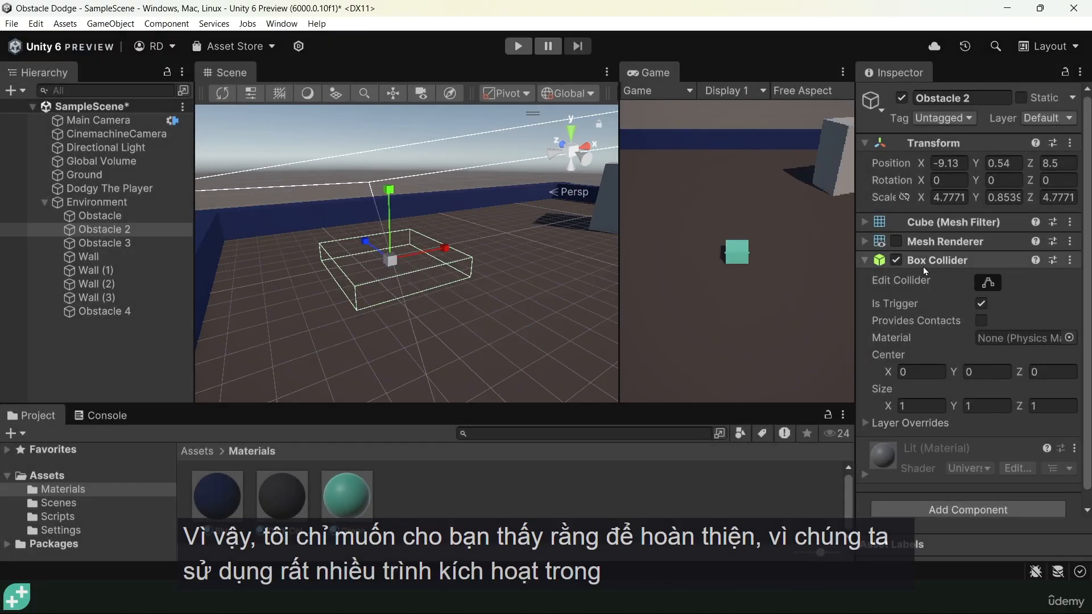
# Re-enable Obstacle 2's Mesh Renderer and turn off Is Trigger on its Box Collider
pyautogui.click(897, 241)
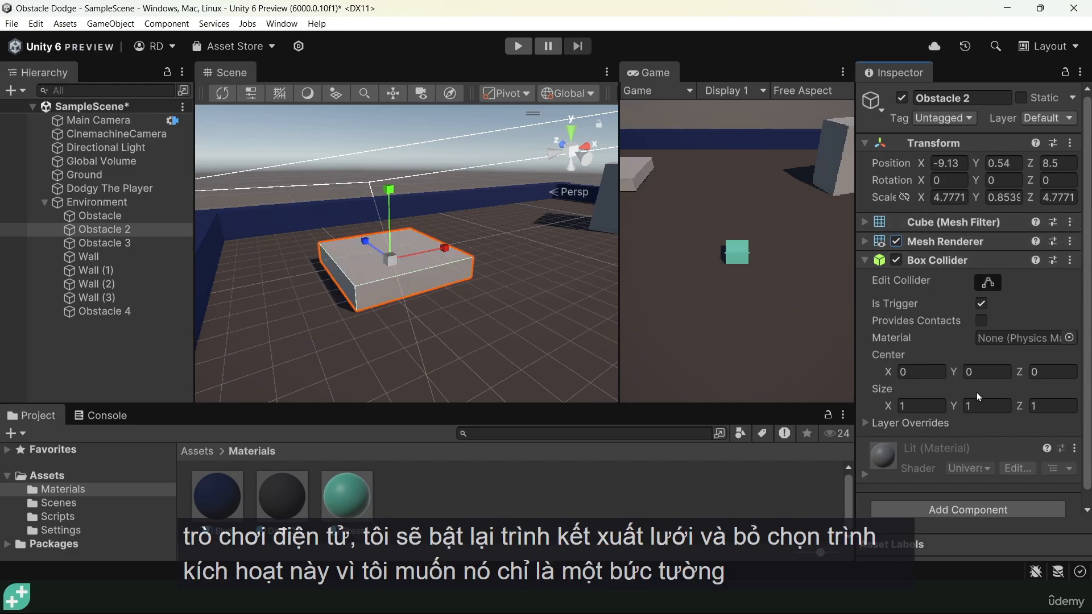
pyautogui.click(982, 304)
pyautogui.keyDown('alt'); pyautogui.moveTo(520, 222); pyautogui.dragTo(493, 256); pyautogui.keyUp('alt')
pyautogui.scroll(-3, 496, 256)
pyautogui.moveTo(501, 254); pyautogui.dragTo(396, 189, button='middle')
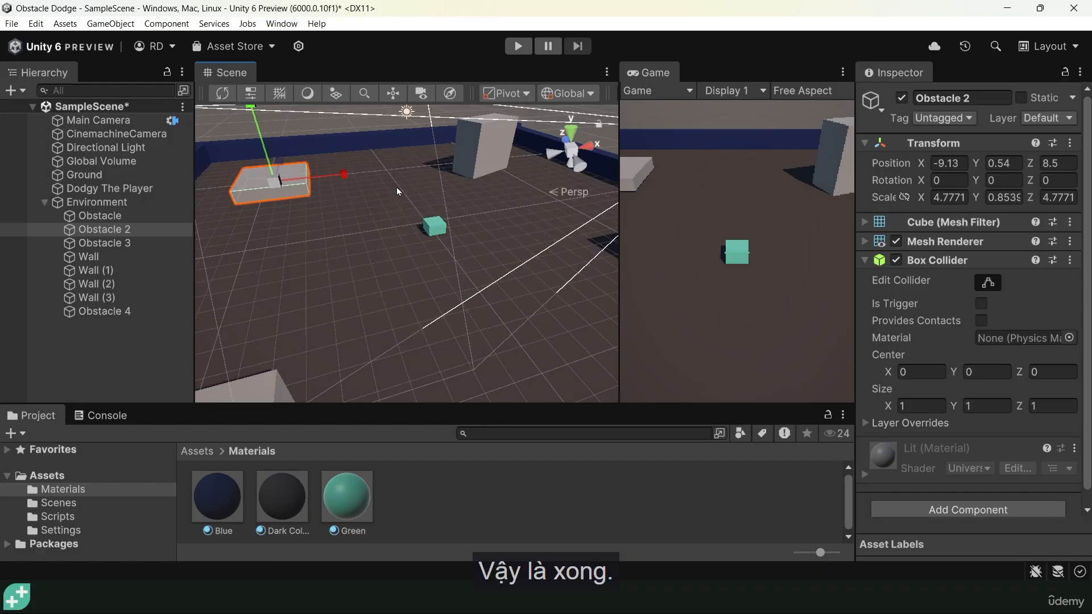